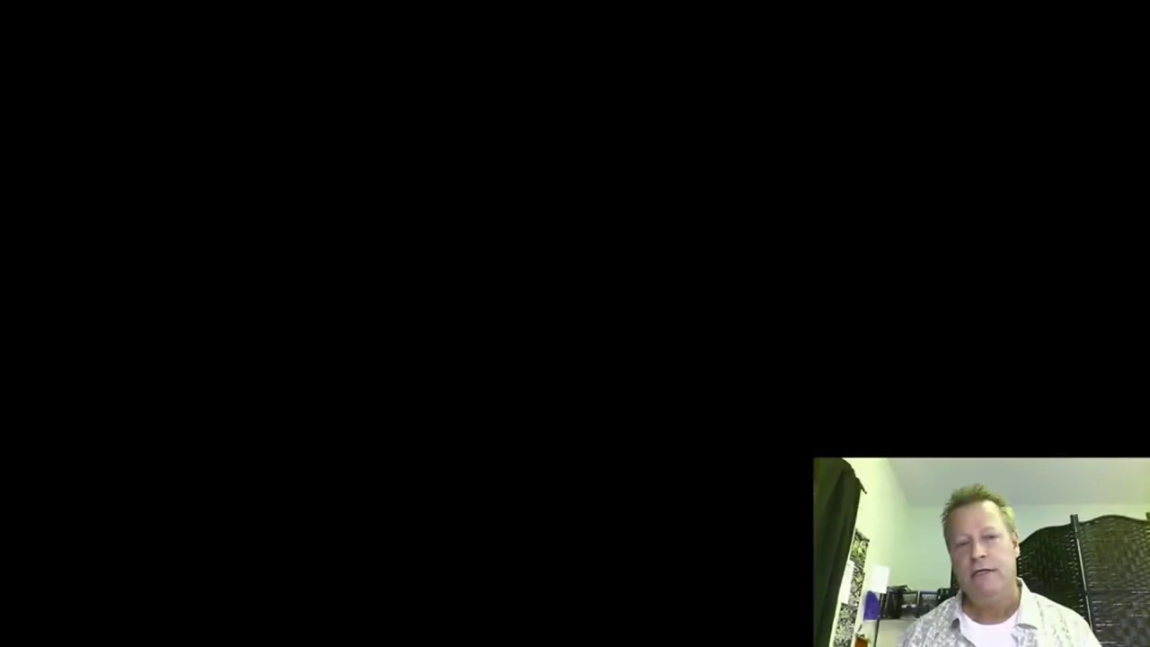
Step: Browse the Facebook home feed to examine the mix of friends' posts, sponsored ads and suggested content
{"action": "scroll", "coordinate": [813, 409], "scroll_direction": "down", "scroll_amount": 10}
{"action": "scroll", "coordinate": [813, 409], "scroll_direction": "up", "scroll_amount": 10}
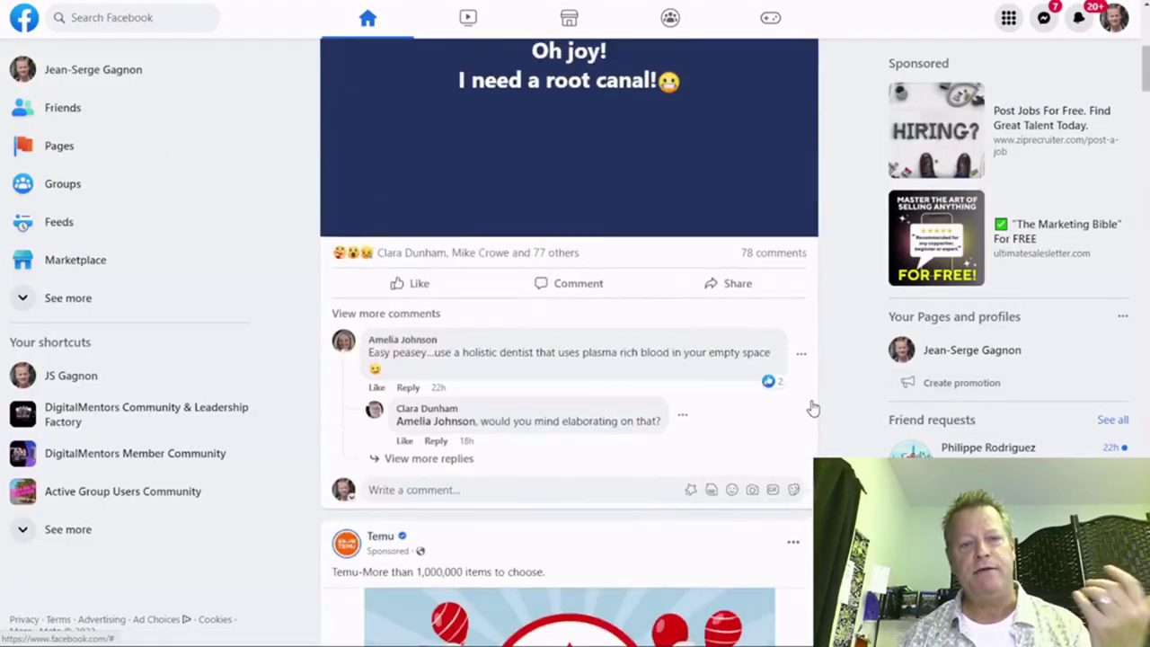
{"action": "scroll", "coordinate": [814, 405], "scroll_direction": "down", "scroll_amount": 3}
{"action": "scroll", "coordinate": [813, 405], "scroll_direction": "down", "scroll_amount": 10}
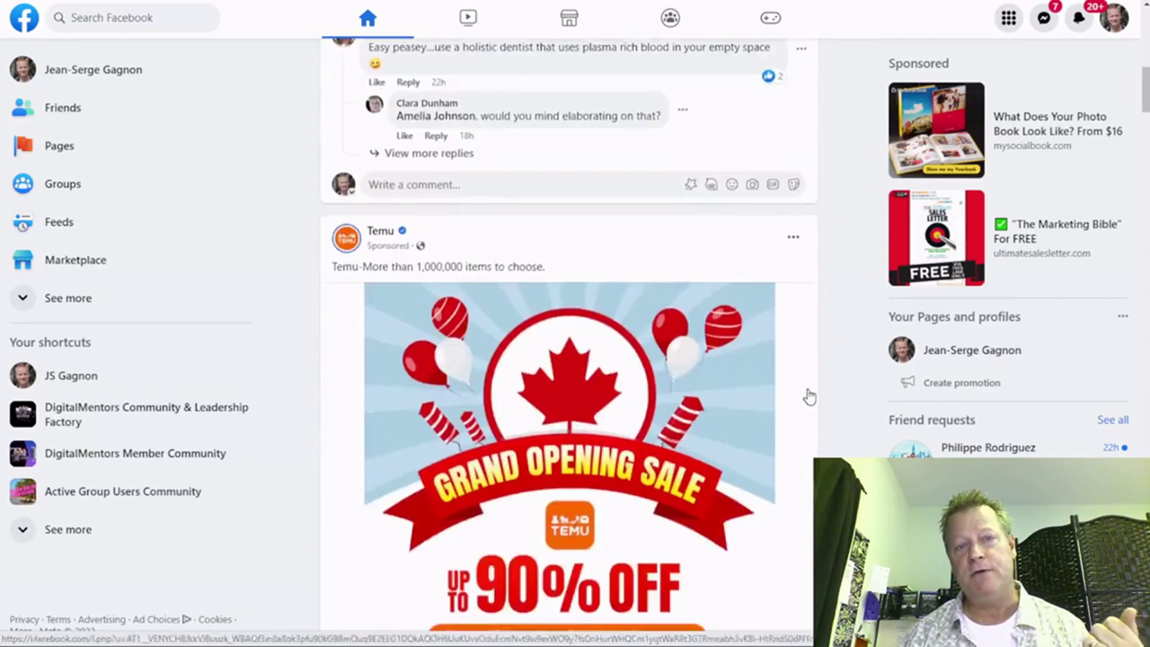
{"action": "scroll", "coordinate": [813, 390], "scroll_direction": "down", "scroll_amount": 15}
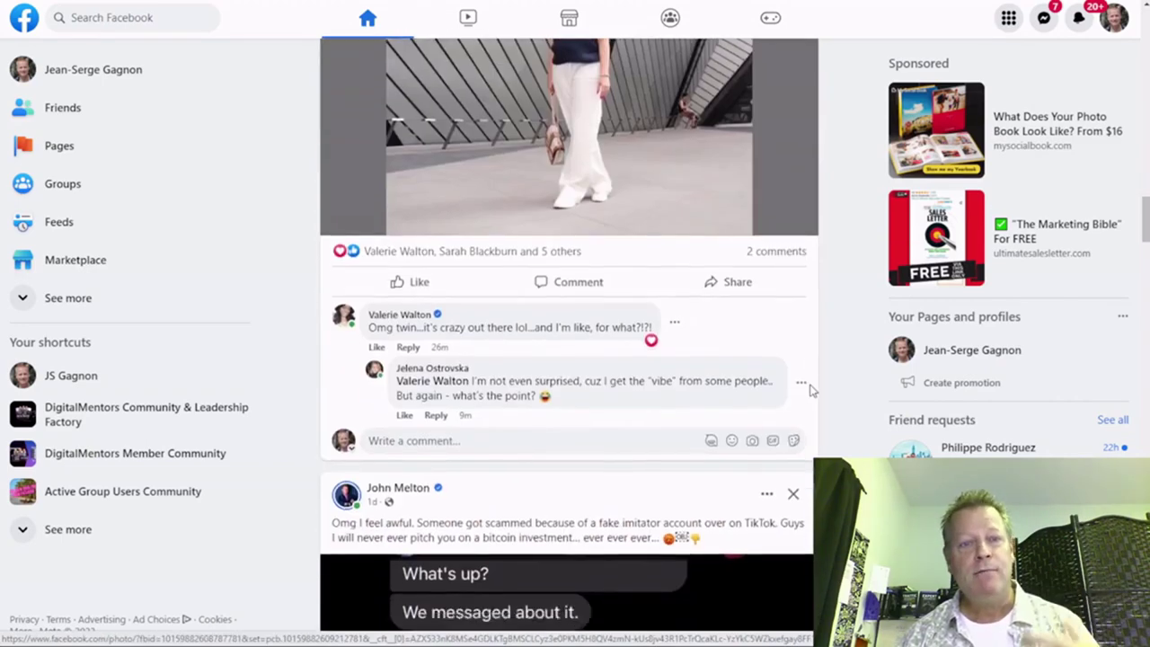
{"action": "scroll", "coordinate": [810, 392], "scroll_direction": "down", "scroll_amount": 15}
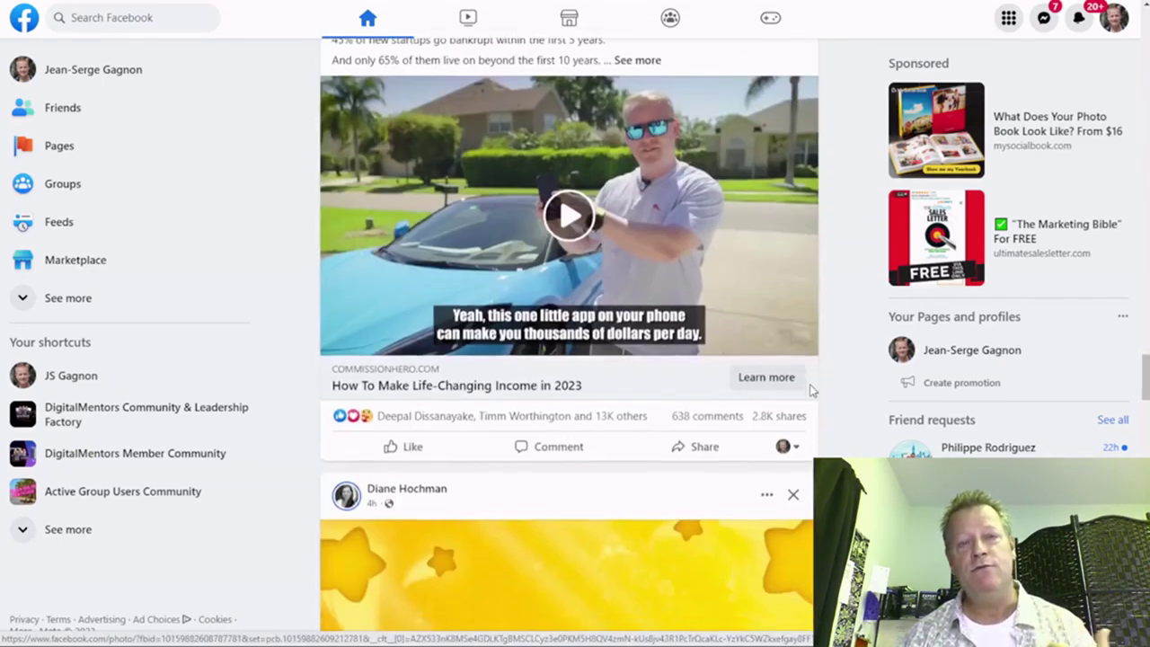
{"action": "scroll", "coordinate": [810, 389], "scroll_direction": "down", "scroll_amount": 15}
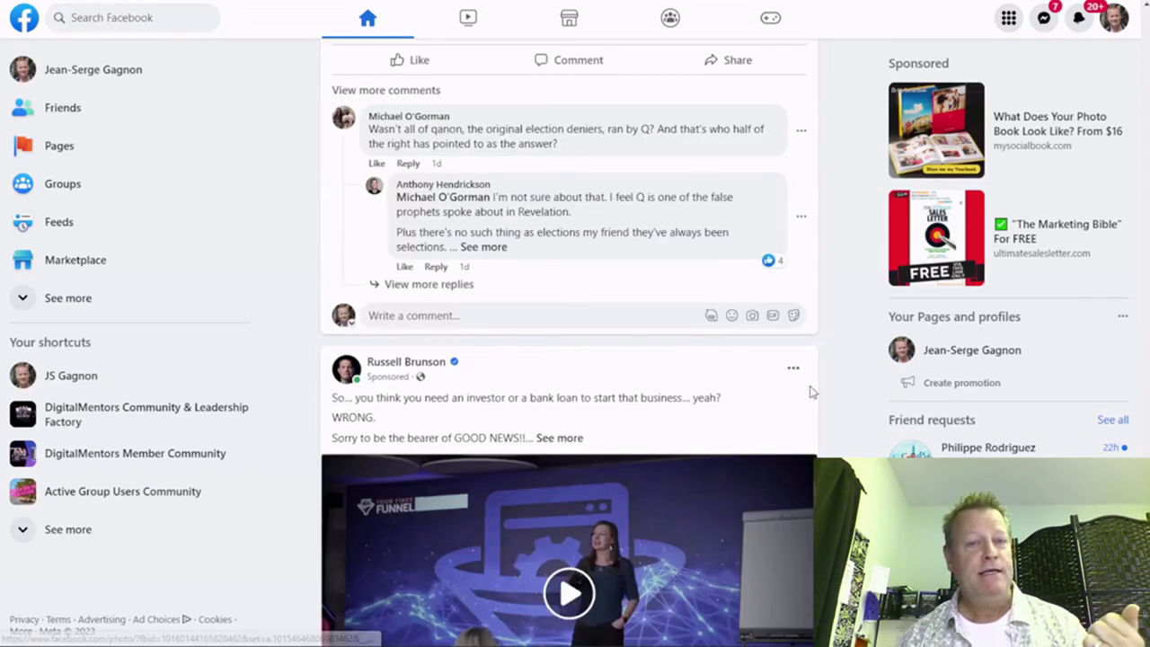
{"action": "scroll", "coordinate": [812, 392], "scroll_direction": "down", "scroll_amount": 5}
{"action": "scroll", "coordinate": [811, 392], "scroll_direction": "down", "scroll_amount": 10}
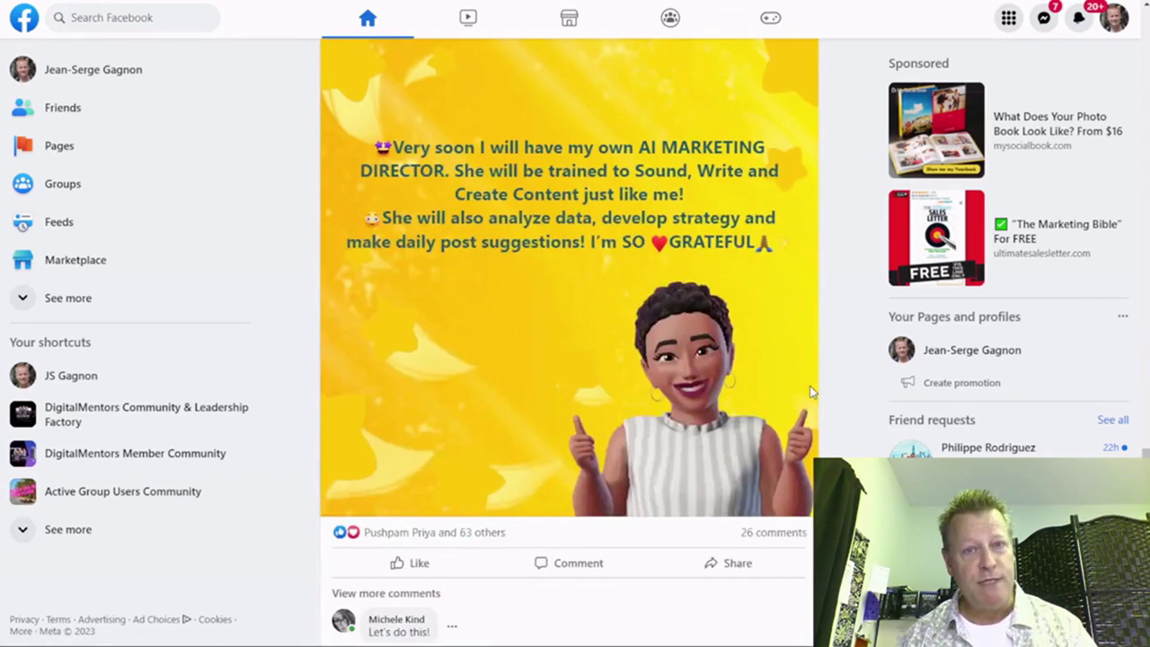
{"action": "scroll", "coordinate": [813, 391], "scroll_direction": "down", "scroll_amount": 5}
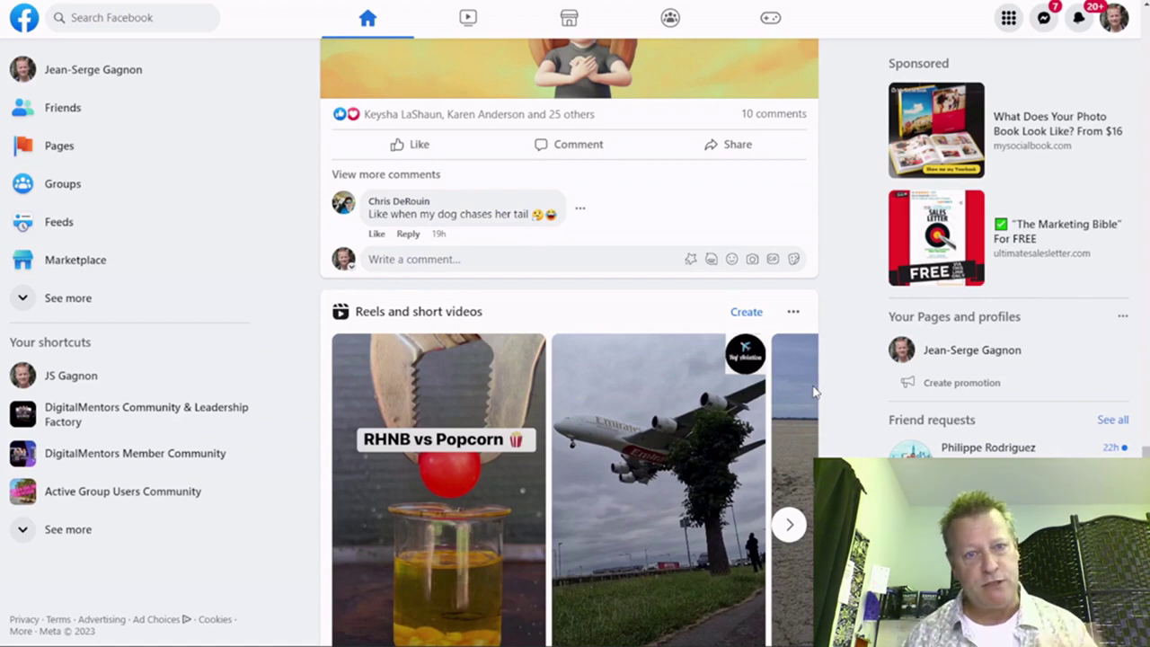
{"action": "scroll", "coordinate": [813, 391], "scroll_direction": "down", "scroll_amount": 4}
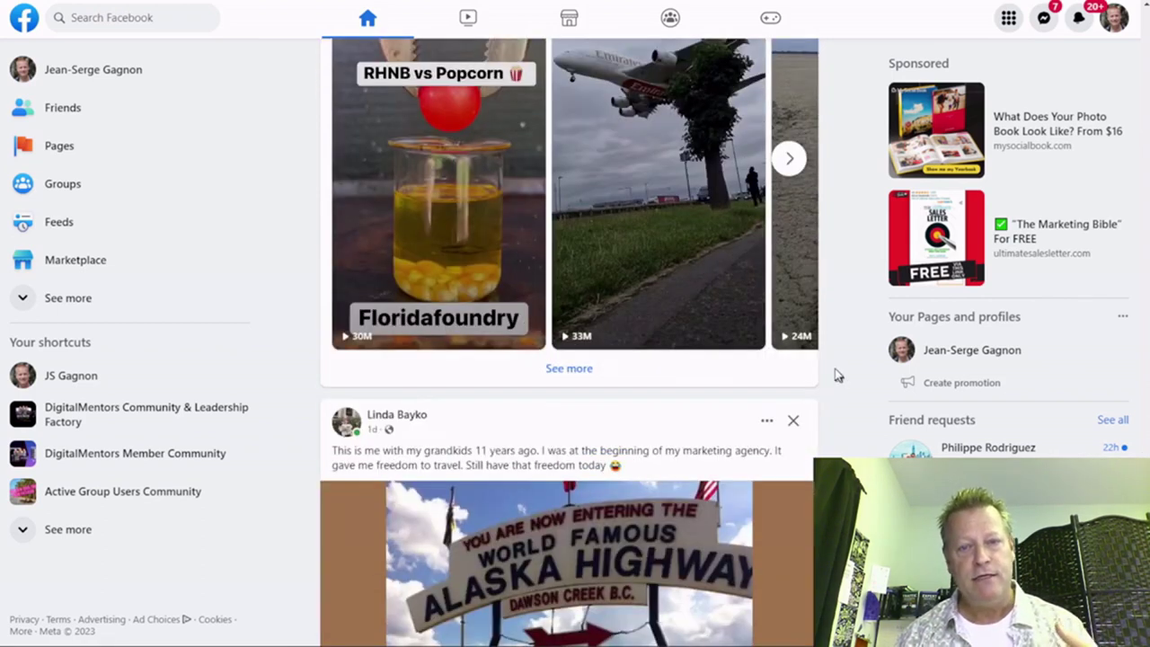
{"action": "scroll", "coordinate": [831, 370], "scroll_direction": "down", "scroll_amount": 3}
{"action": "scroll", "coordinate": [831, 370], "scroll_direction": "down", "scroll_amount": 15}
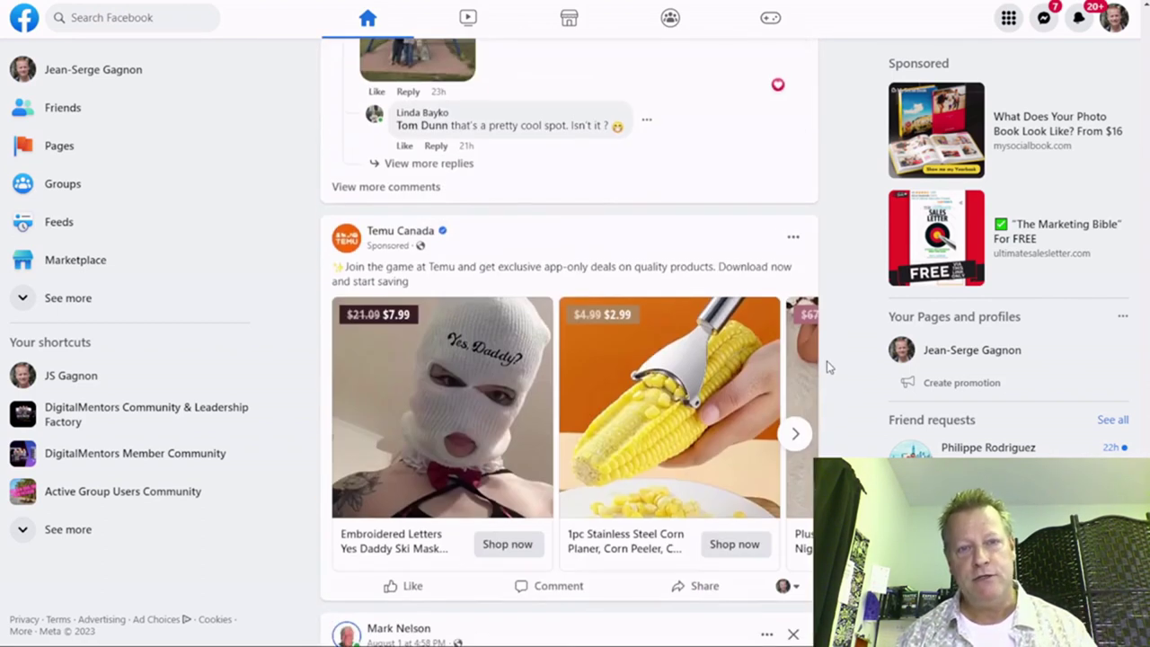
{"action": "scroll", "coordinate": [829, 364], "scroll_direction": "down", "scroll_amount": 15}
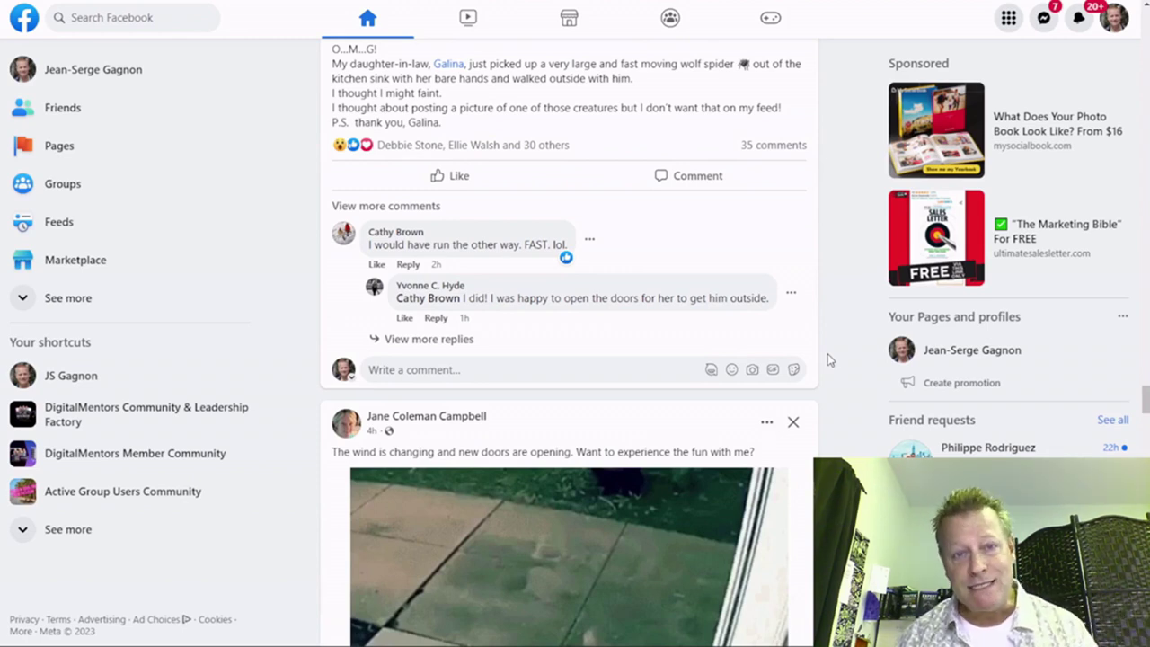
{"action": "scroll", "coordinate": [829, 359], "scroll_direction": "down", "scroll_amount": 12}
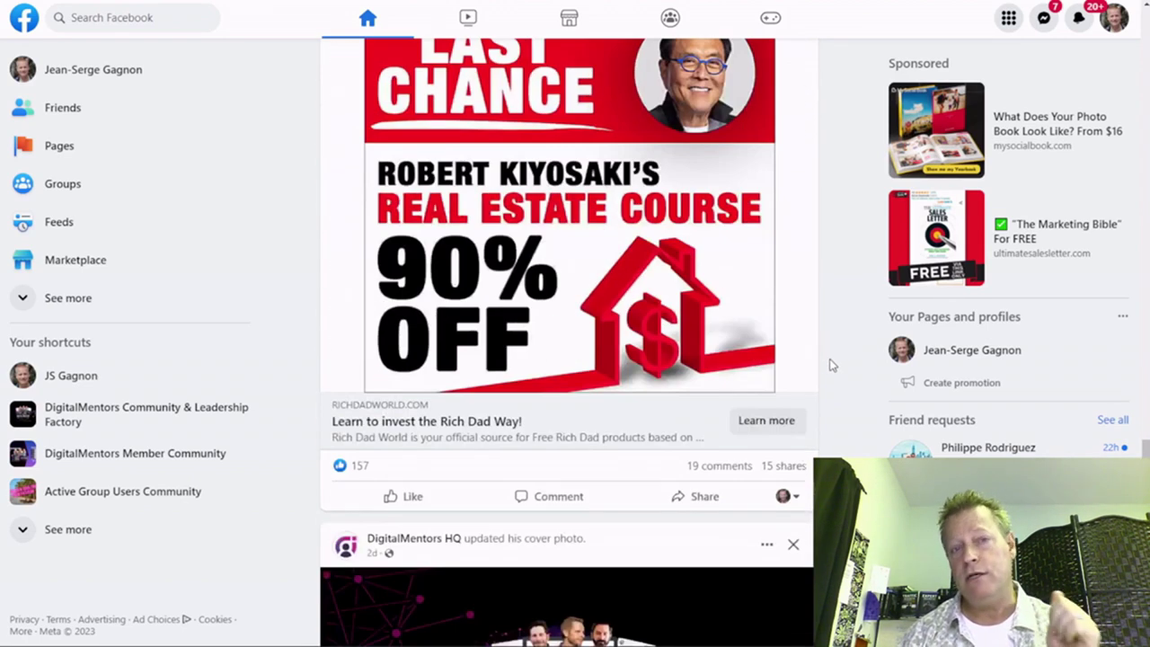
{"action": "scroll", "coordinate": [831, 365], "scroll_direction": "down", "scroll_amount": 10}
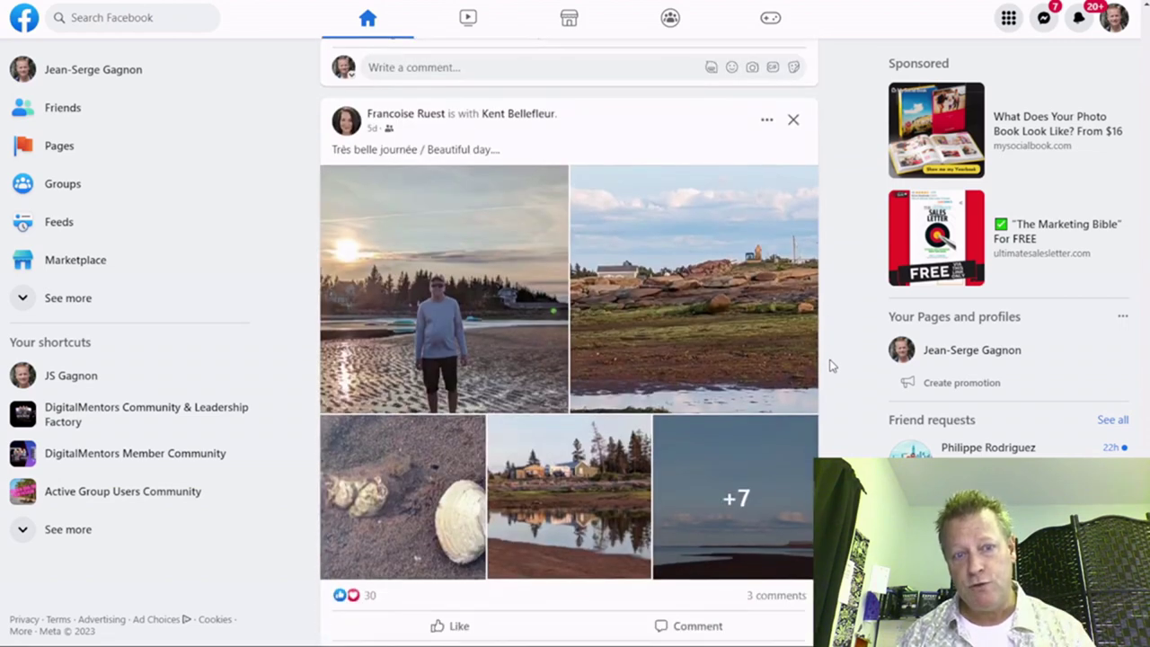
{"action": "scroll", "coordinate": [831, 366], "scroll_direction": "down", "scroll_amount": 8}
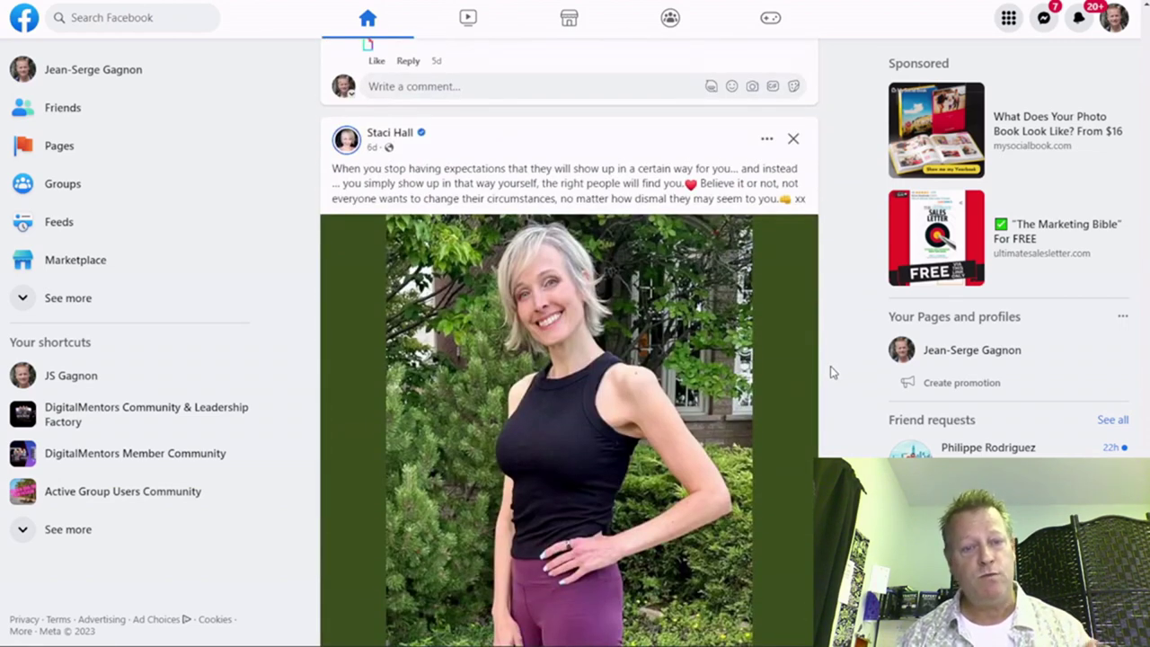
{"action": "scroll", "coordinate": [830, 366], "scroll_direction": "down", "scroll_amount": 10}
{"action": "scroll", "coordinate": [831, 367], "scroll_direction": "down", "scroll_amount": 8}
{"action": "scroll", "coordinate": [831, 367], "scroll_direction": "down", "scroll_amount": 3}
{"action": "scroll", "coordinate": [833, 372], "scroll_direction": "down", "scroll_amount": 4}
{"action": "scroll", "coordinate": [833, 372], "scroll_direction": "down", "scroll_amount": 1}
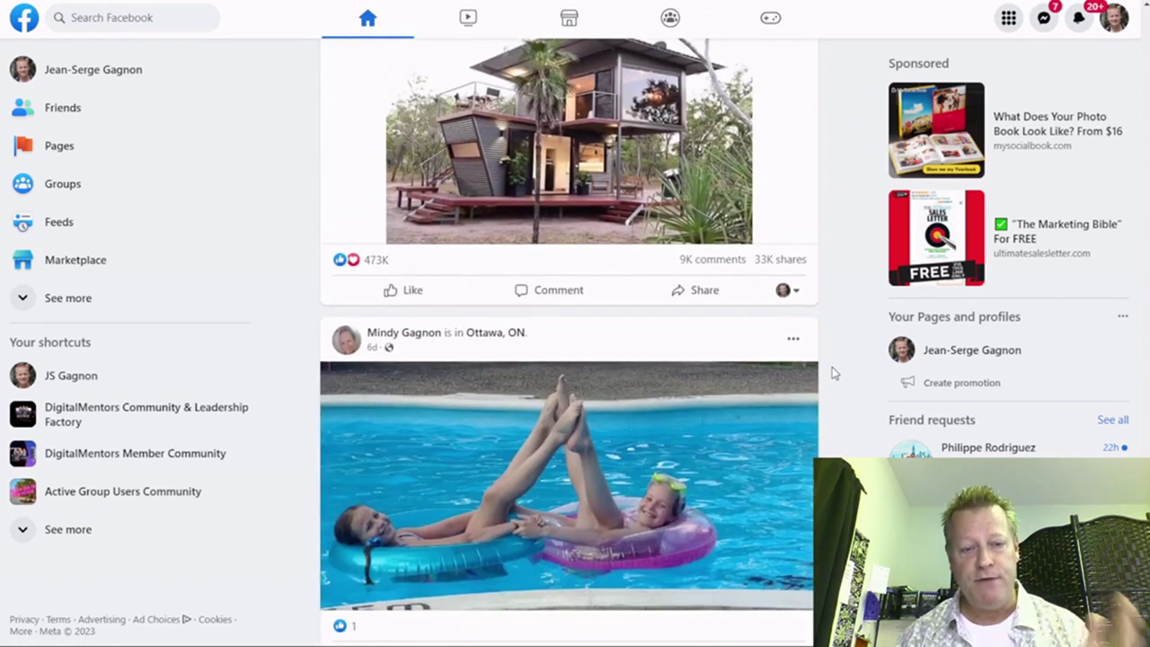
{"action": "scroll", "coordinate": [833, 372], "scroll_direction": "down", "scroll_amount": 15}
{"action": "scroll", "coordinate": [833, 384], "scroll_direction": "down", "scroll_amount": 10}
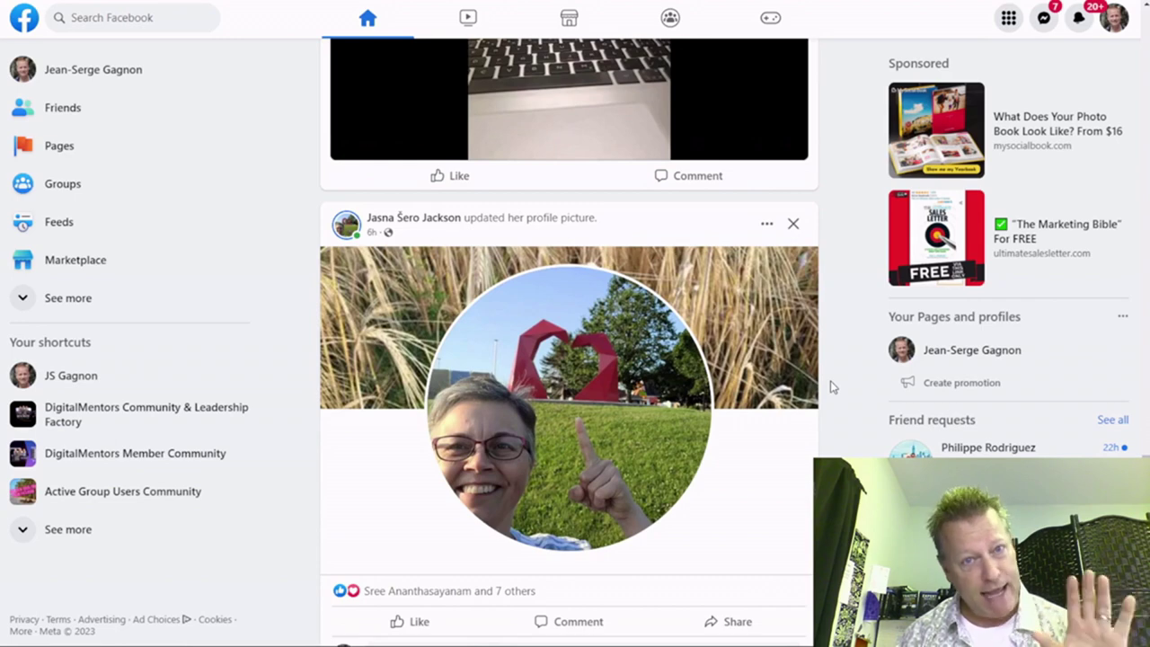
{"action": "scroll", "coordinate": [831, 387], "scroll_direction": "down", "scroll_amount": 9}
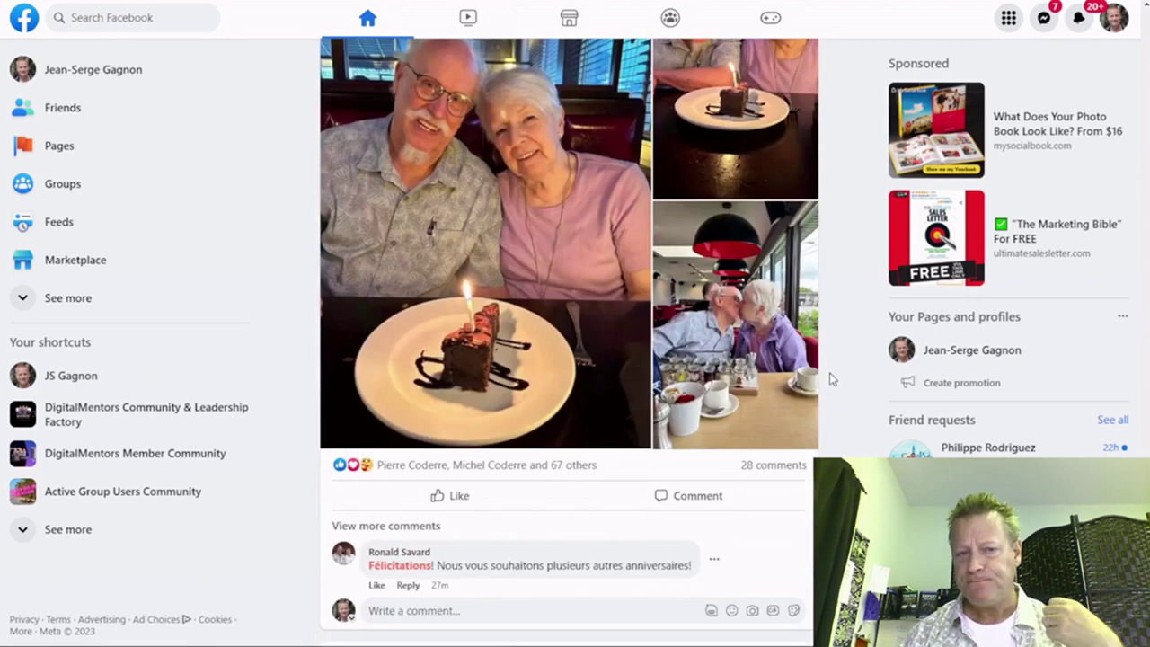
{"action": "scroll", "coordinate": [833, 380], "scroll_direction": "down", "scroll_amount": 15}
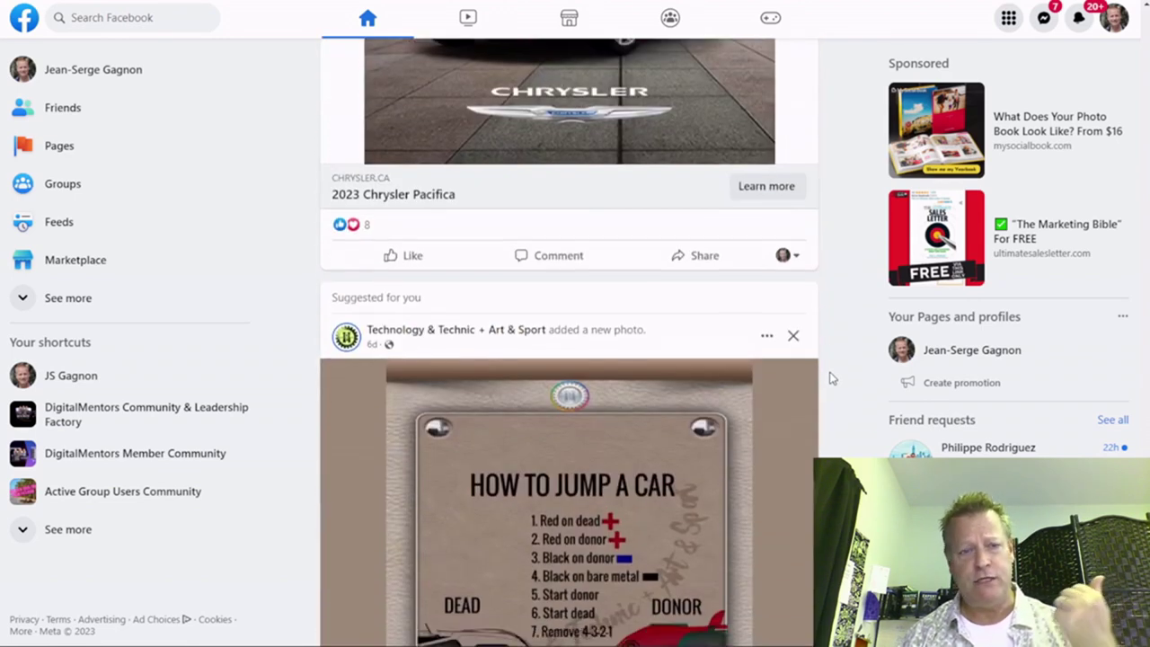
{"action": "scroll", "coordinate": [831, 379], "scroll_direction": "down", "scroll_amount": 5}
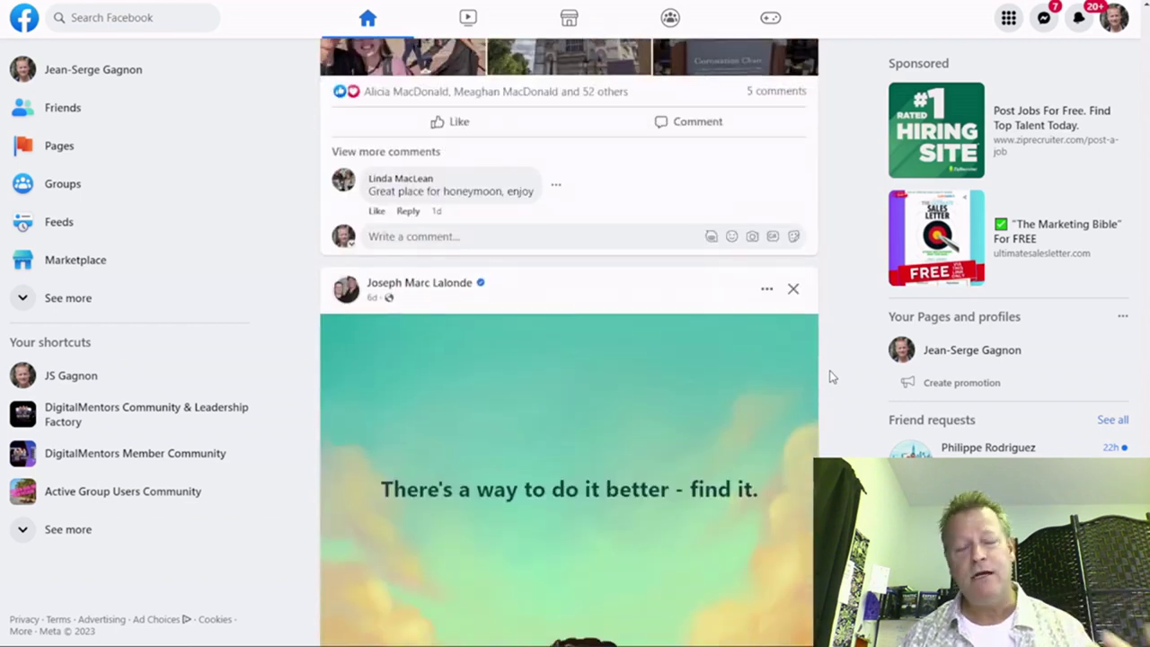
{"action": "scroll", "coordinate": [831, 377], "scroll_direction": "down", "scroll_amount": 8}
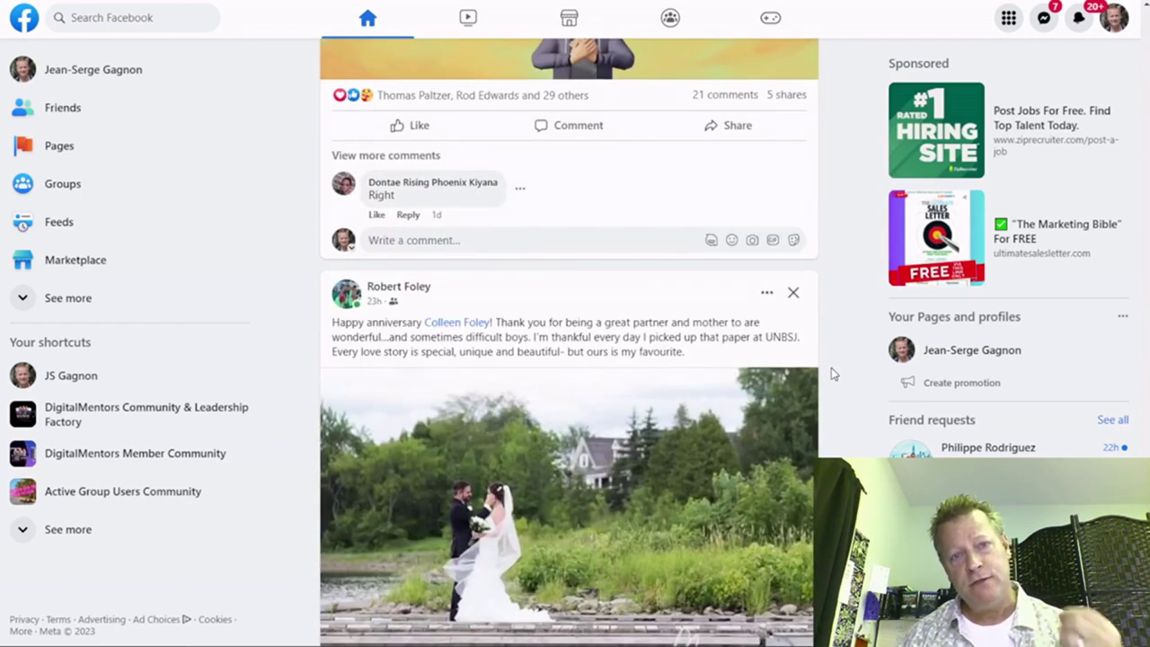
{"action": "scroll", "coordinate": [831, 370], "scroll_direction": "down", "scroll_amount": 15}
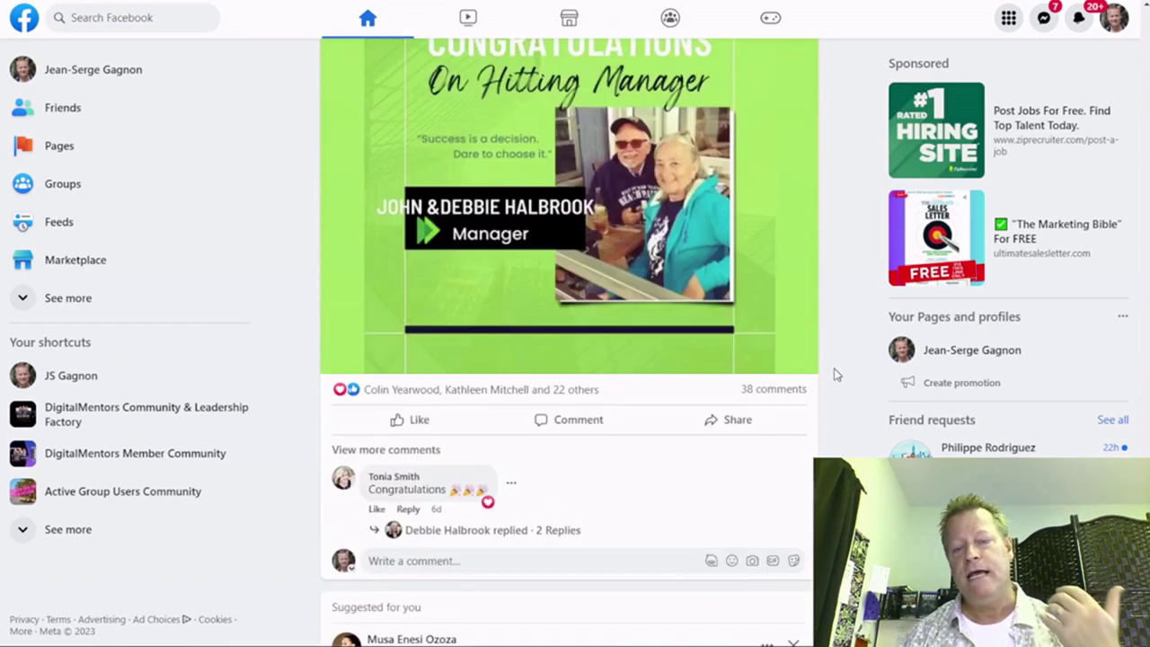
{"action": "scroll", "coordinate": [834, 375], "scroll_direction": "down", "scroll_amount": 15}
{"action": "scroll", "coordinate": [838, 368], "scroll_direction": "down", "scroll_amount": 9}
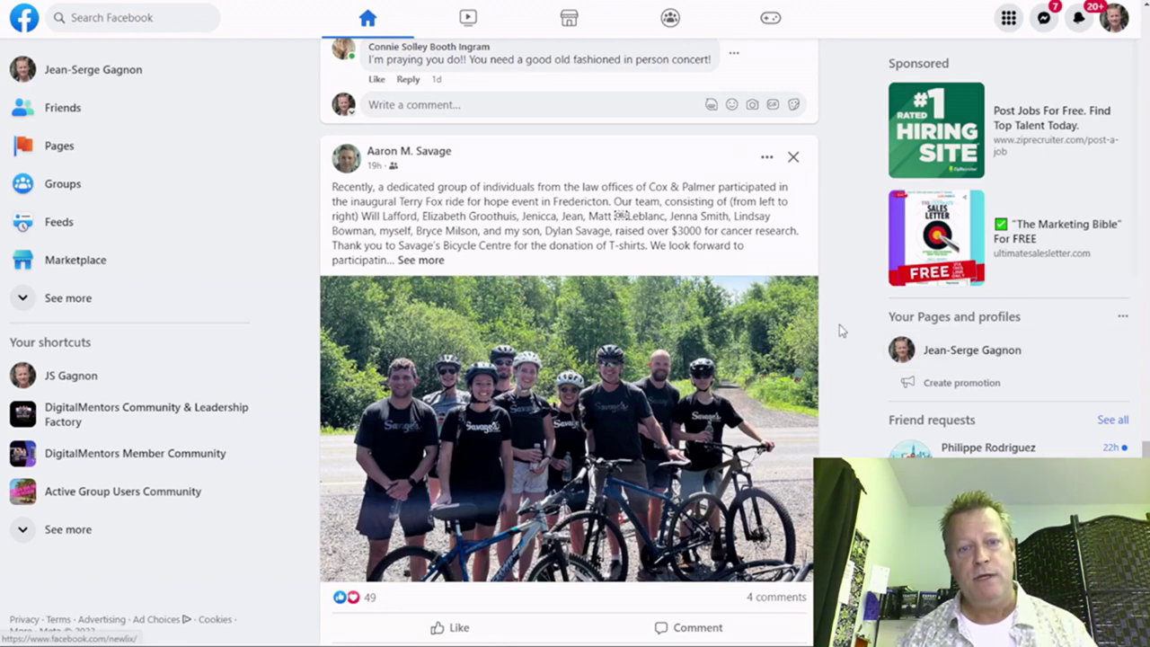
{"action": "scroll", "coordinate": [809, 305], "scroll_direction": "down", "scroll_amount": 10}
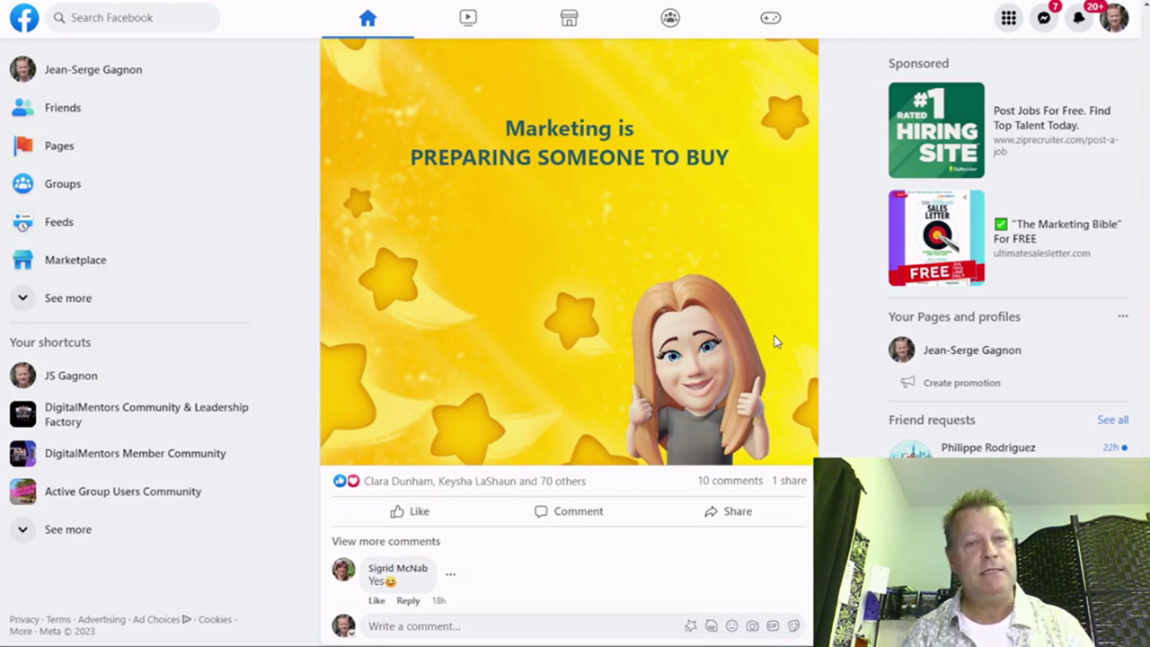
Step: Compare the charity bike ride group photo post and its comments with the "Marketing is PREPARING SOMEONE TO BUY" post
{"action": "scroll", "coordinate": [774, 336], "scroll_direction": "up", "scroll_amount": 8}
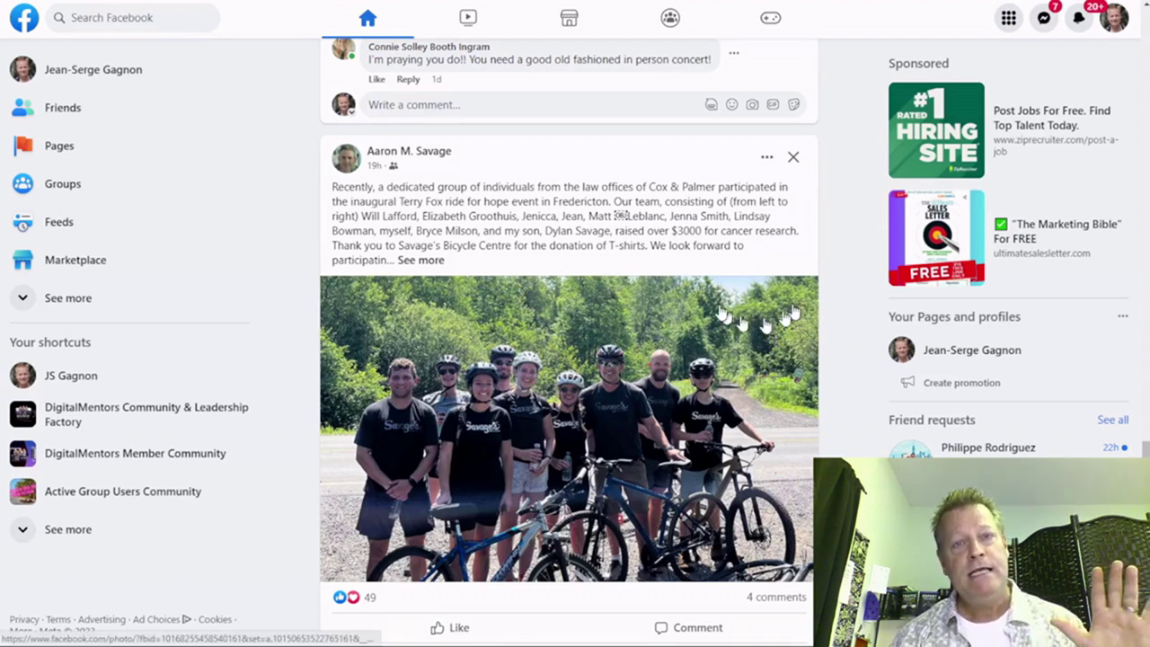
{"action": "scroll", "coordinate": [706, 306], "scroll_direction": "down", "scroll_amount": 6}
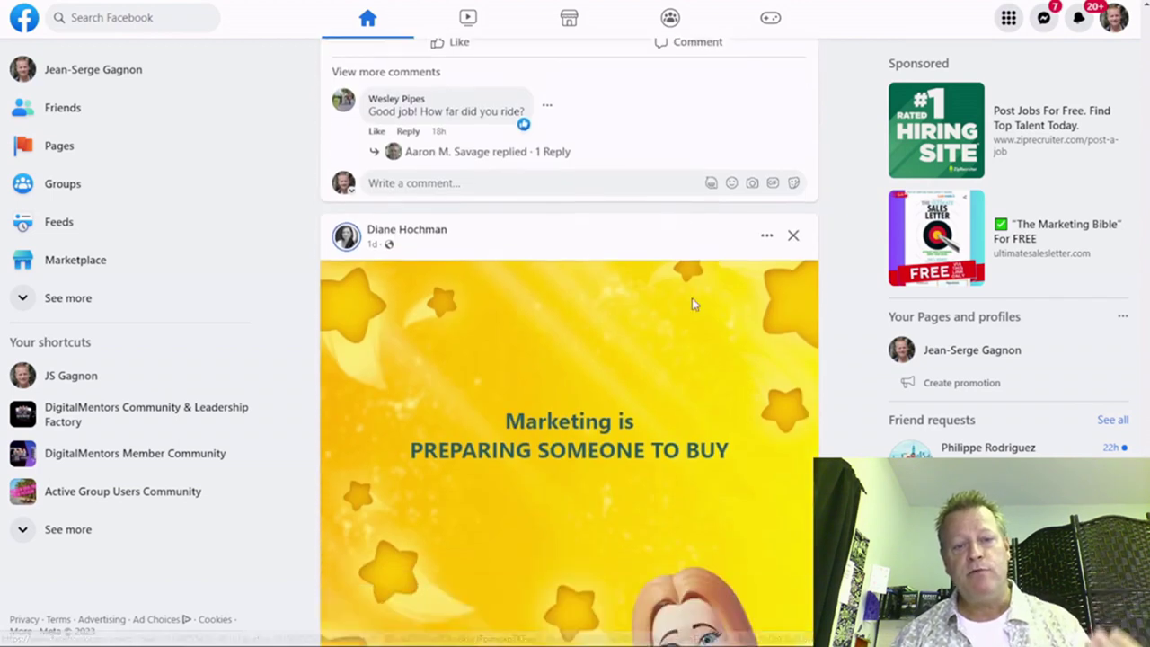
{"action": "scroll", "coordinate": [692, 304], "scroll_direction": "down", "scroll_amount": 2}
{"action": "scroll", "coordinate": [692, 304], "scroll_direction": "up", "scroll_amount": 7}
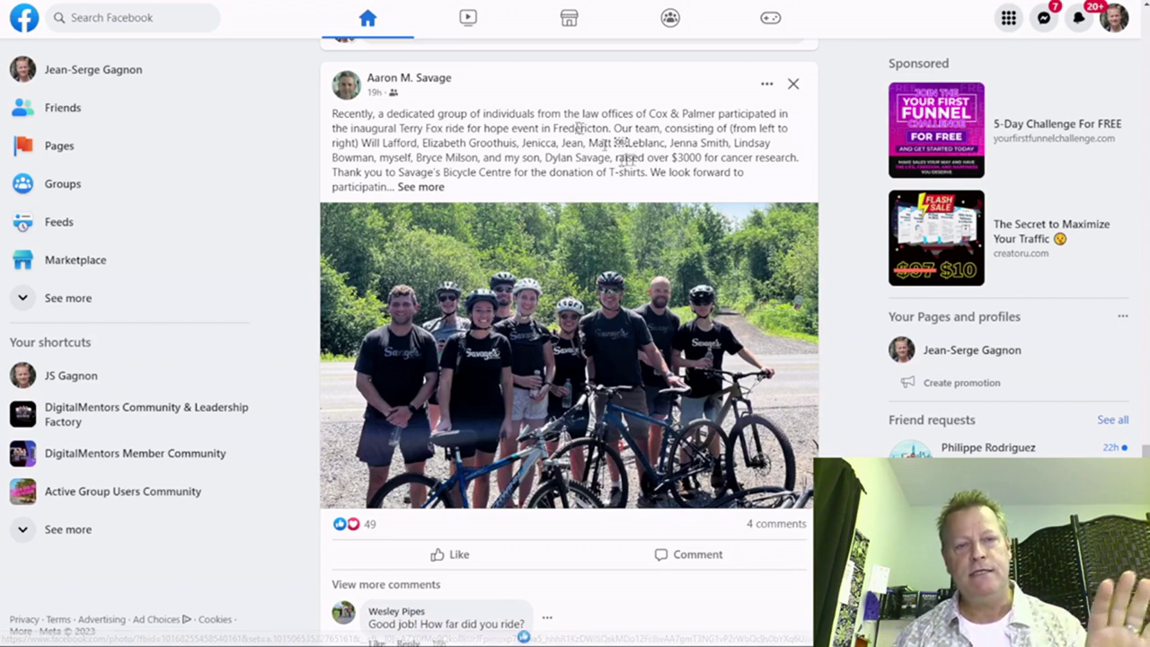
{"action": "scroll", "coordinate": [640, 266], "scroll_direction": "down", "scroll_amount": 3}
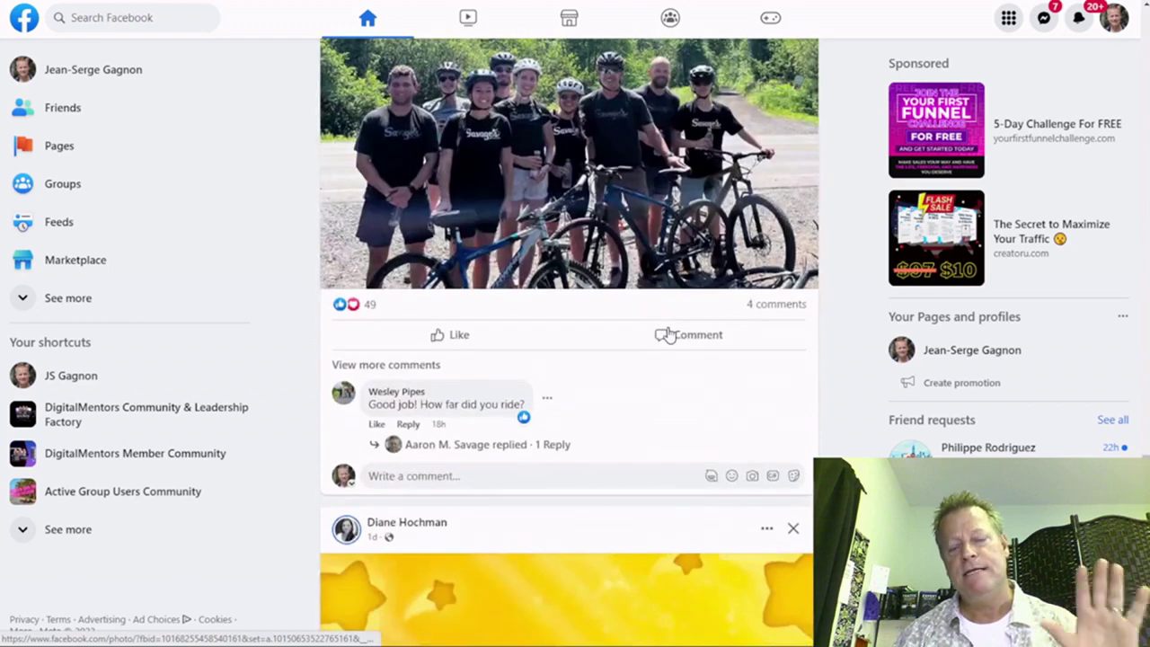
{"action": "scroll", "coordinate": [670, 335], "scroll_direction": "up", "scroll_amount": 3}
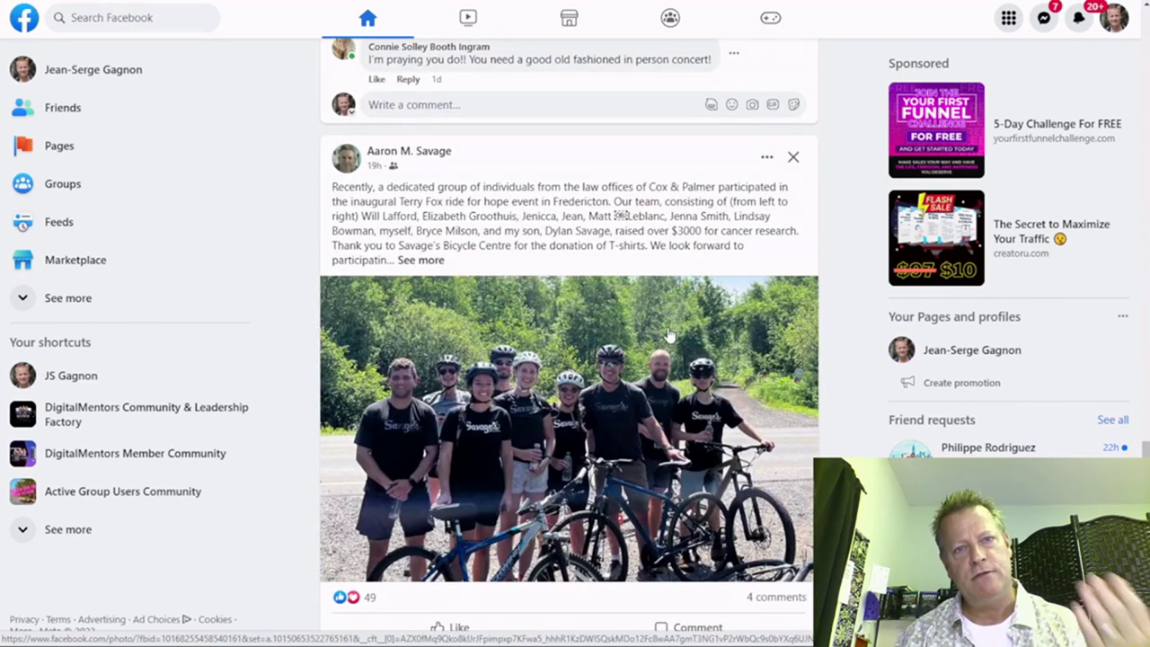
{"action": "scroll", "coordinate": [669, 335], "scroll_direction": "down", "scroll_amount": 7}
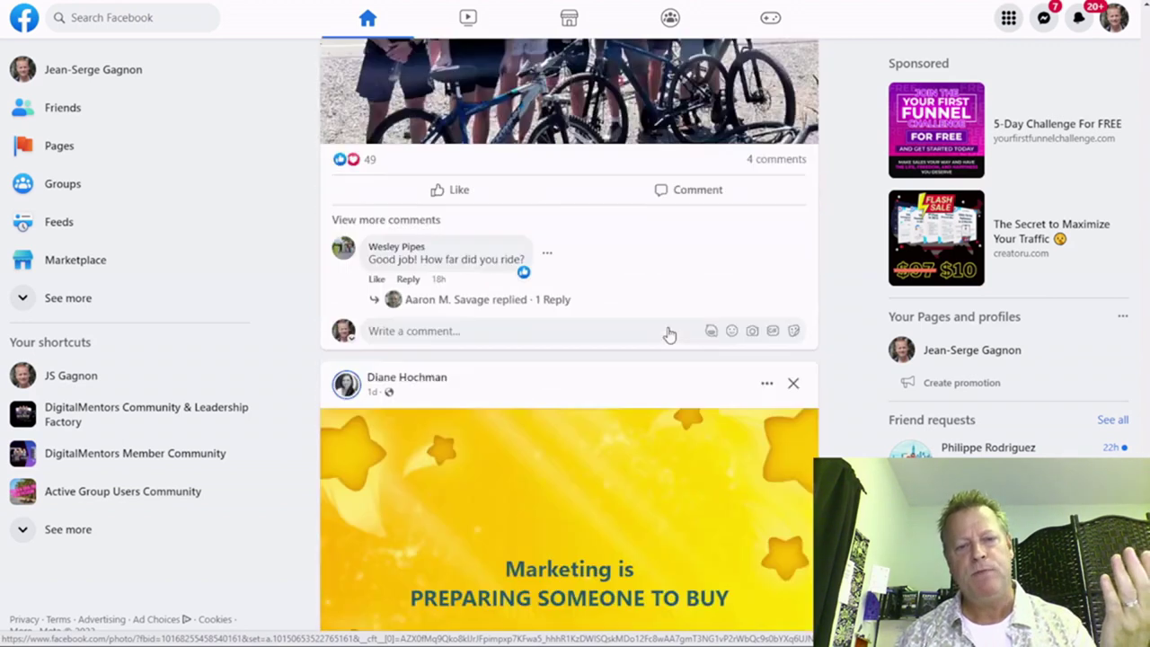
{"action": "scroll", "coordinate": [579, 386], "scroll_direction": "down", "scroll_amount": 1}
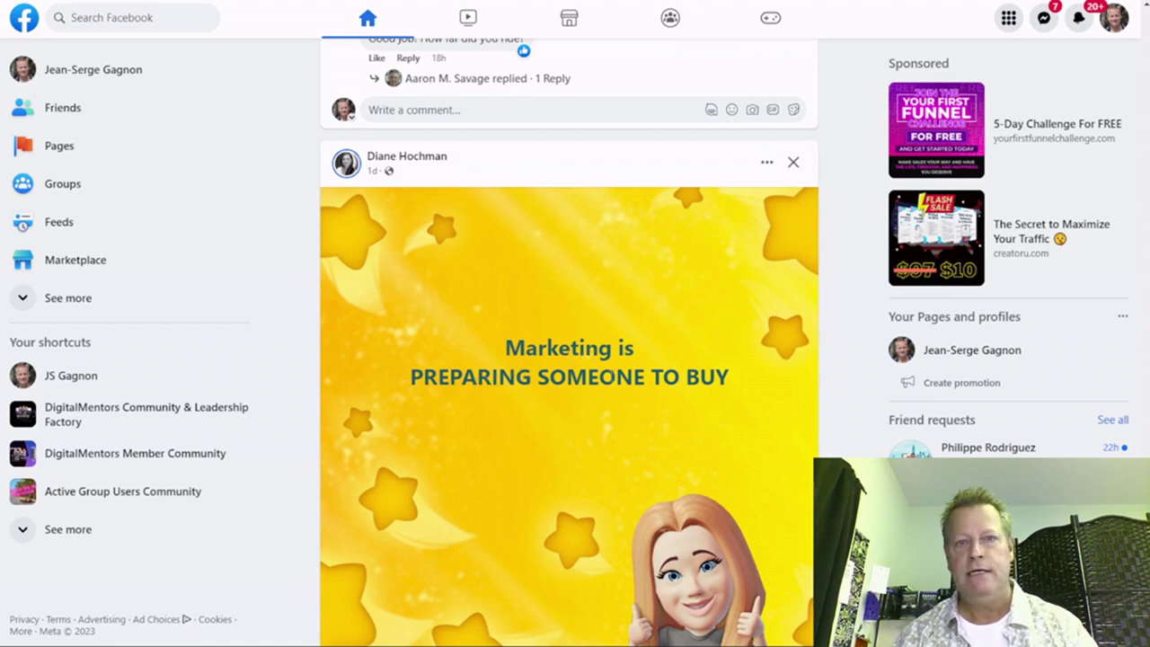
Step: Review the following feed posts, from the honeymoon photos and the done-for-you Facebook ads offer to the question about value created through business
{"action": "scroll", "coordinate": [609, 378], "scroll_direction": "down", "scroll_amount": 7}
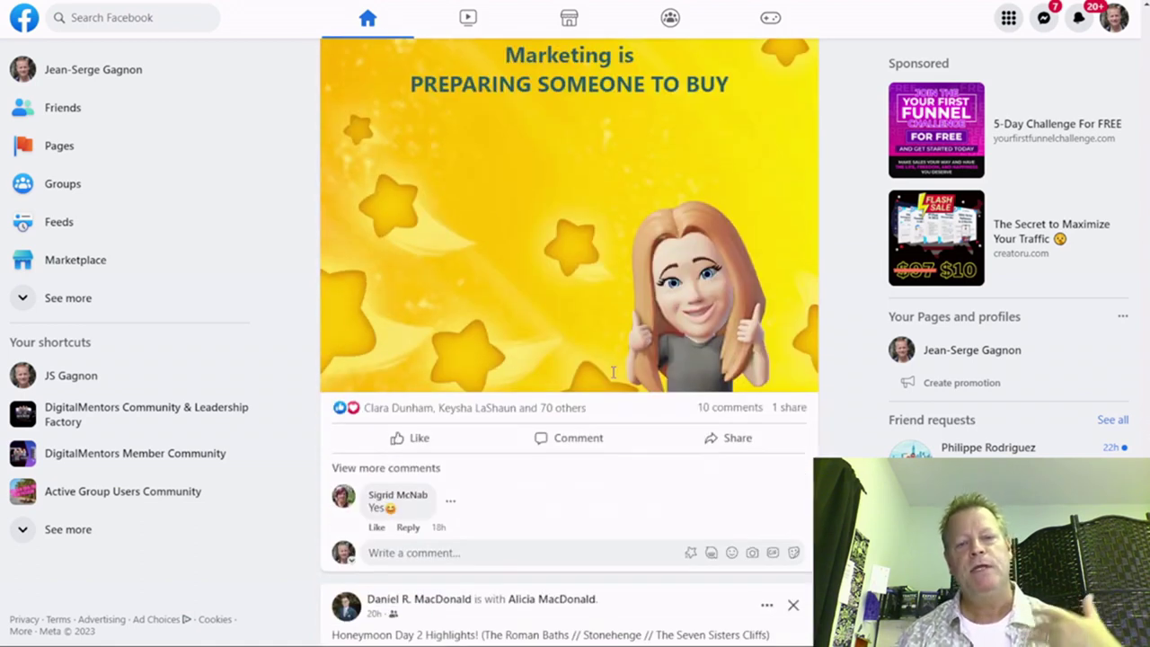
{"action": "scroll", "coordinate": [610, 377], "scroll_direction": "down", "scroll_amount": 3}
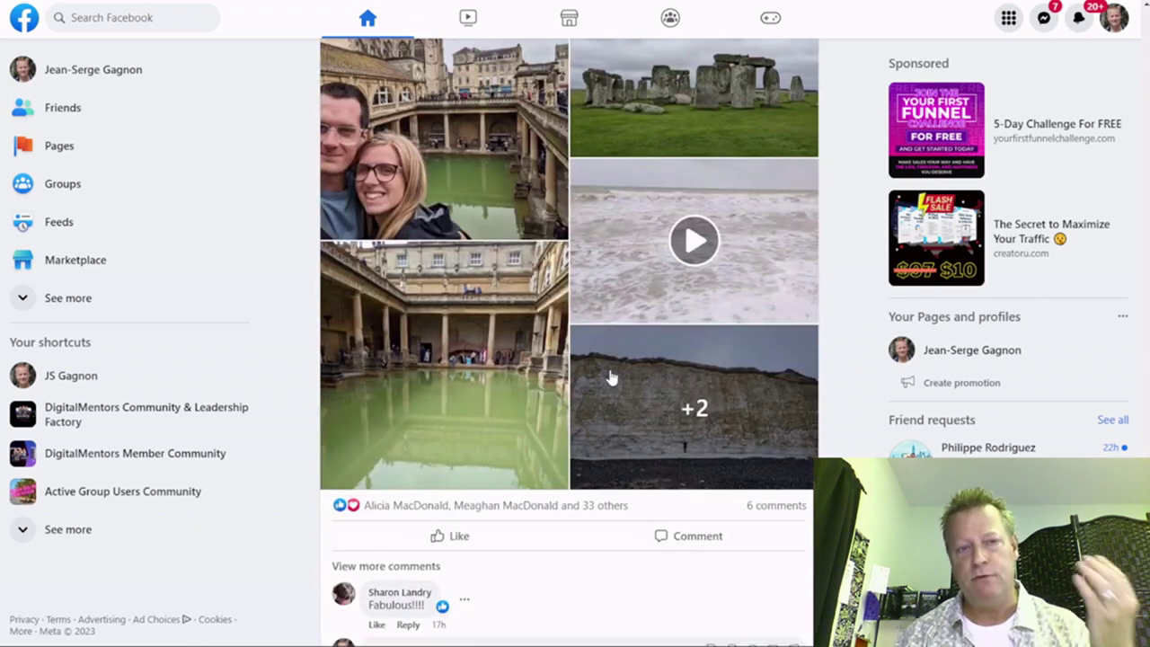
{"action": "scroll", "coordinate": [609, 378], "scroll_direction": "down", "scroll_amount": 7}
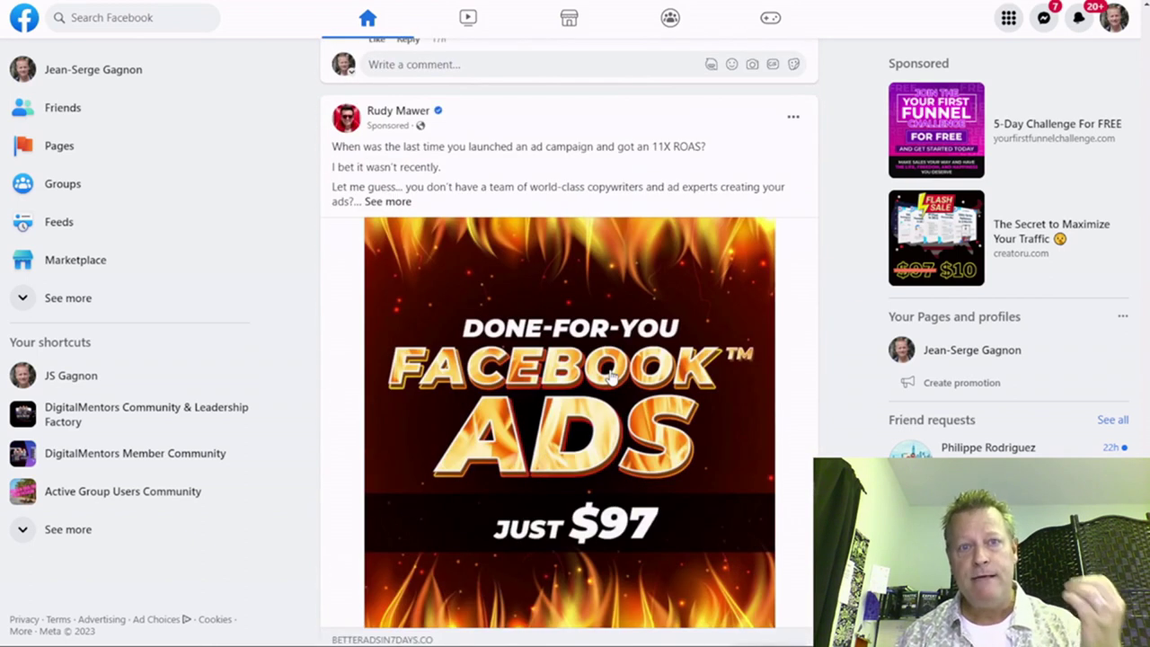
{"action": "scroll", "coordinate": [610, 378], "scroll_direction": "down", "scroll_amount": 1}
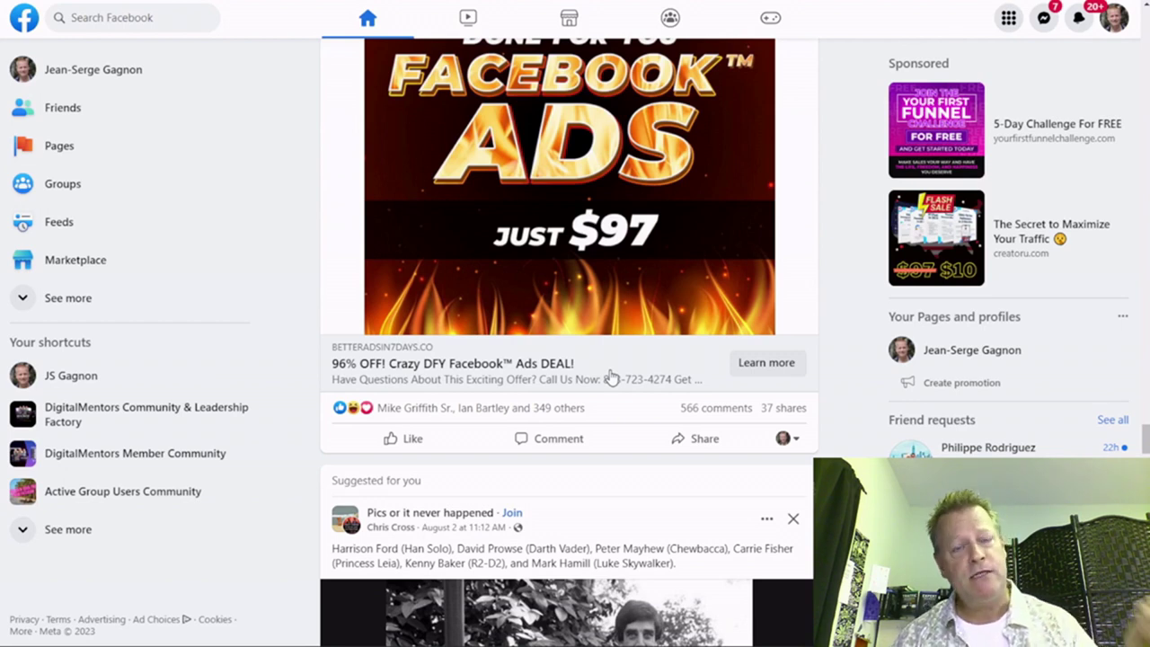
{"action": "scroll", "coordinate": [617, 367], "scroll_direction": "down", "scroll_amount": 10}
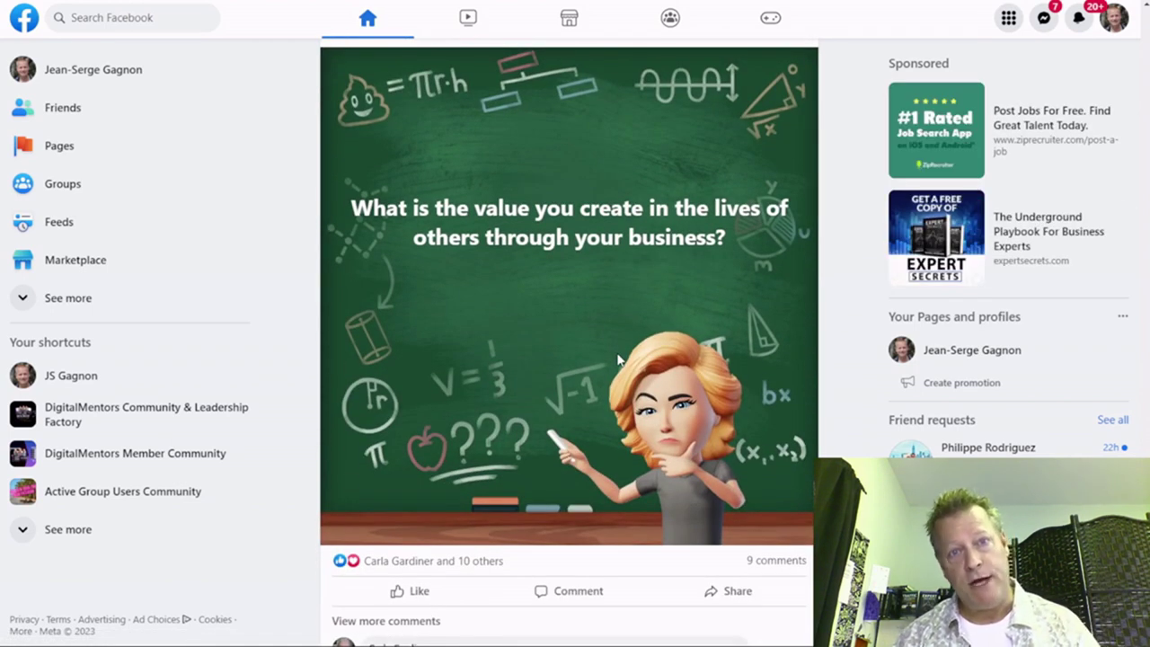
{"action": "scroll", "coordinate": [618, 359], "scroll_direction": "down", "scroll_amount": 2}
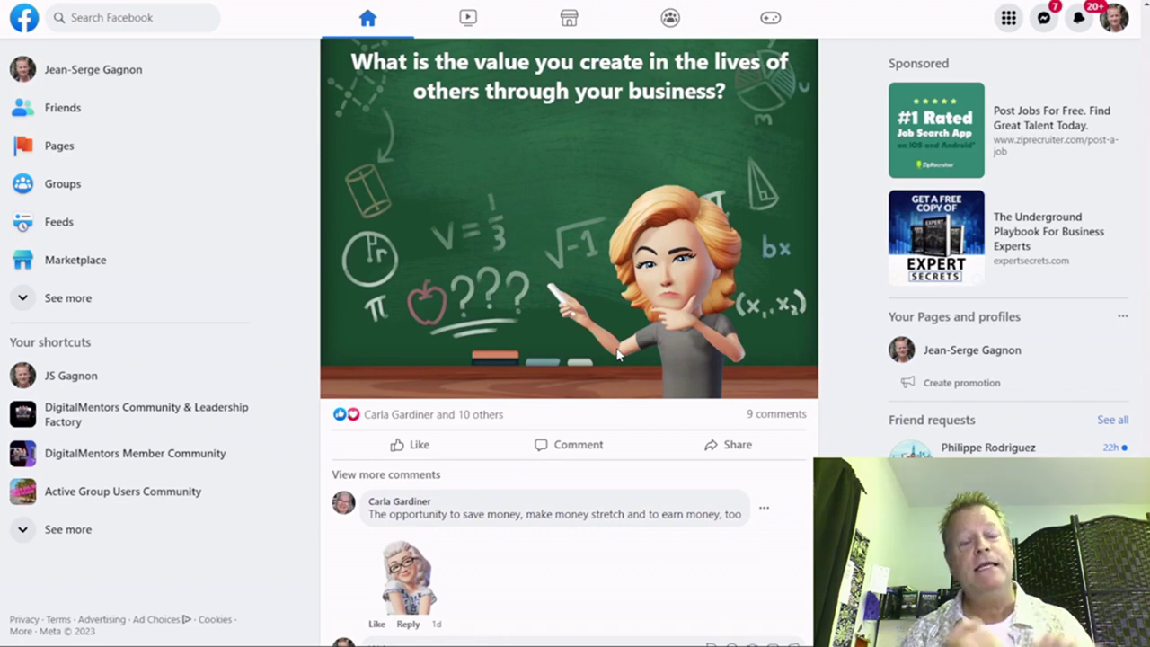
Step: Review the next feed posts, from the online death certificate request and the Fenway Park photo to the walk-with-mom memory video
{"action": "scroll", "coordinate": [617, 356], "scroll_direction": "down", "scroll_amount": 14}
{"action": "scroll", "coordinate": [617, 338], "scroll_direction": "down", "scroll_amount": 13}
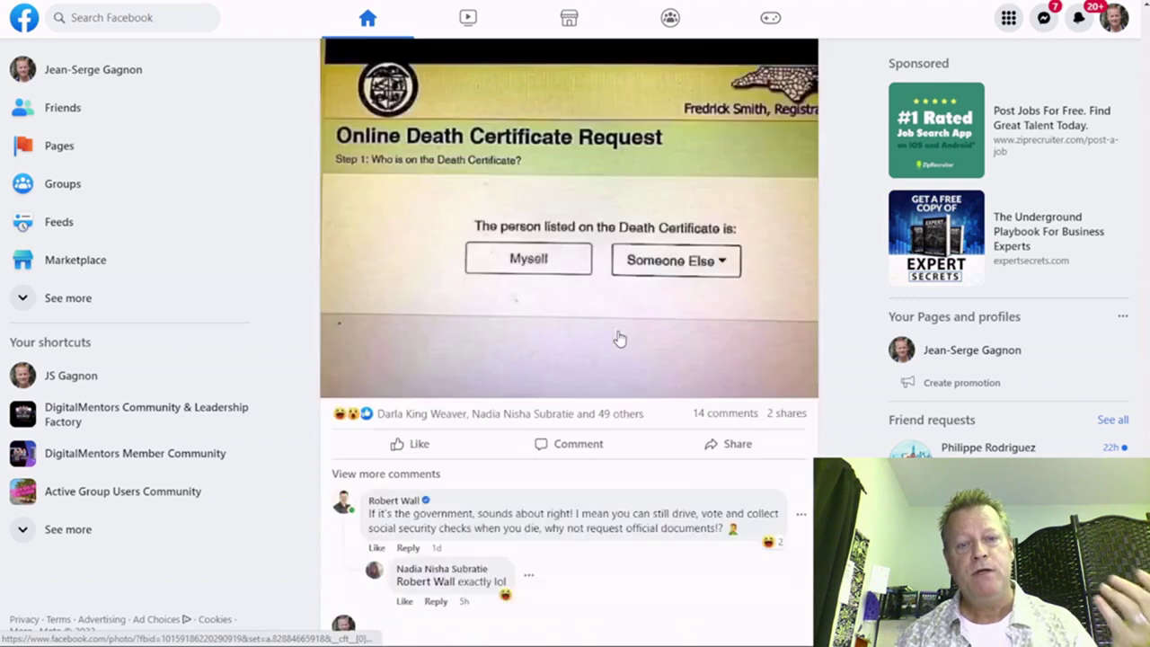
{"action": "scroll", "coordinate": [617, 333], "scroll_direction": "down", "scroll_amount": 2}
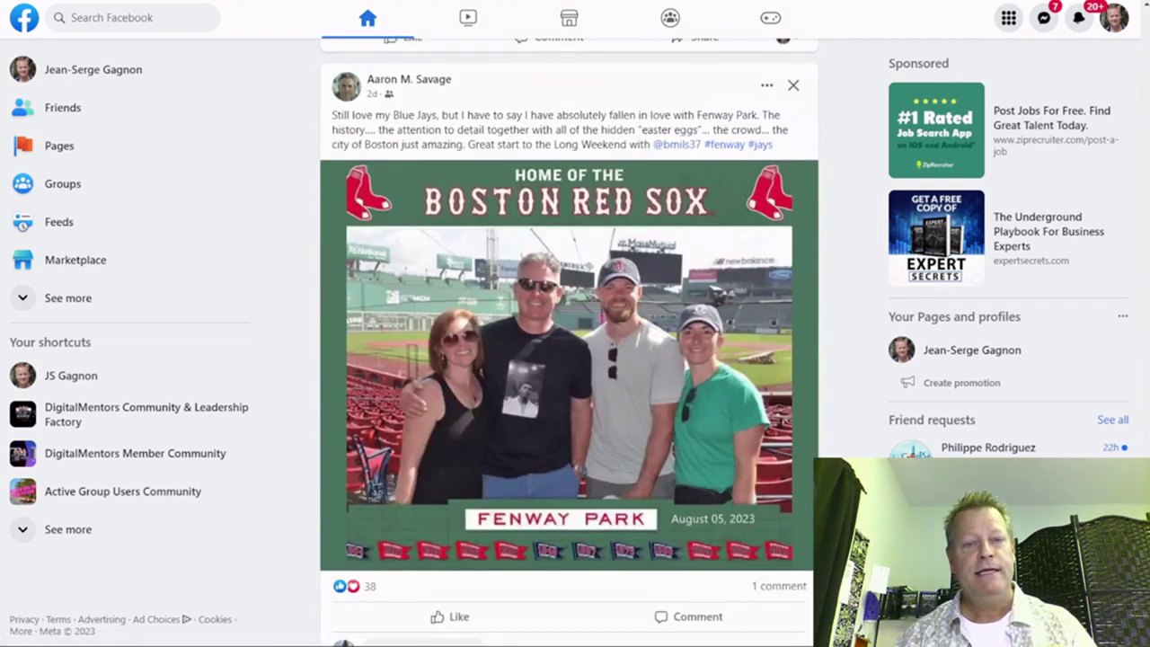
{"action": "scroll", "coordinate": [616, 333], "scroll_direction": "down", "scroll_amount": 6}
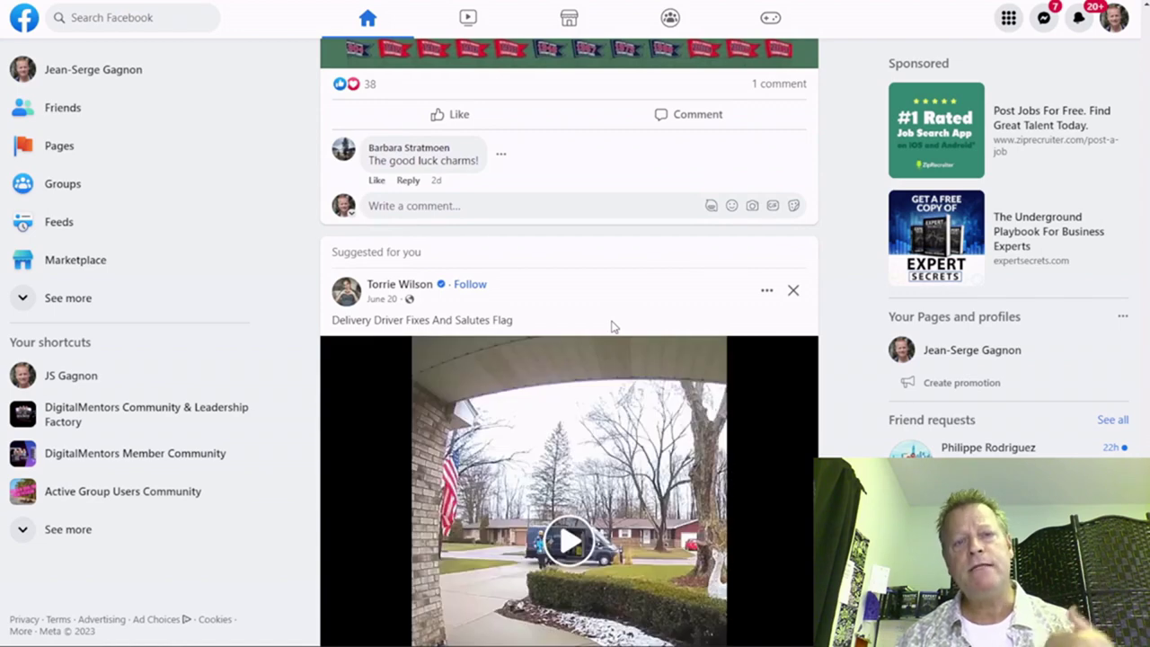
{"action": "scroll", "coordinate": [614, 327], "scroll_direction": "down", "scroll_amount": 9}
{"action": "scroll", "coordinate": [611, 327], "scroll_direction": "down", "scroll_amount": 12}
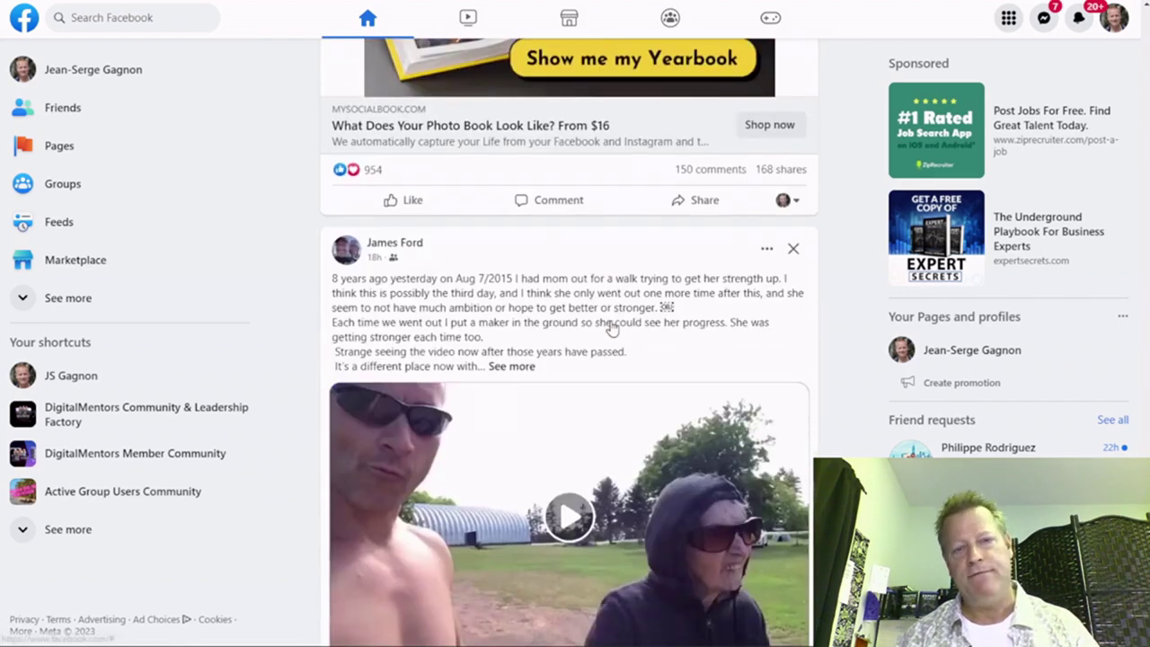
{"action": "scroll", "coordinate": [608, 317], "scroll_direction": "up", "scroll_amount": 2}
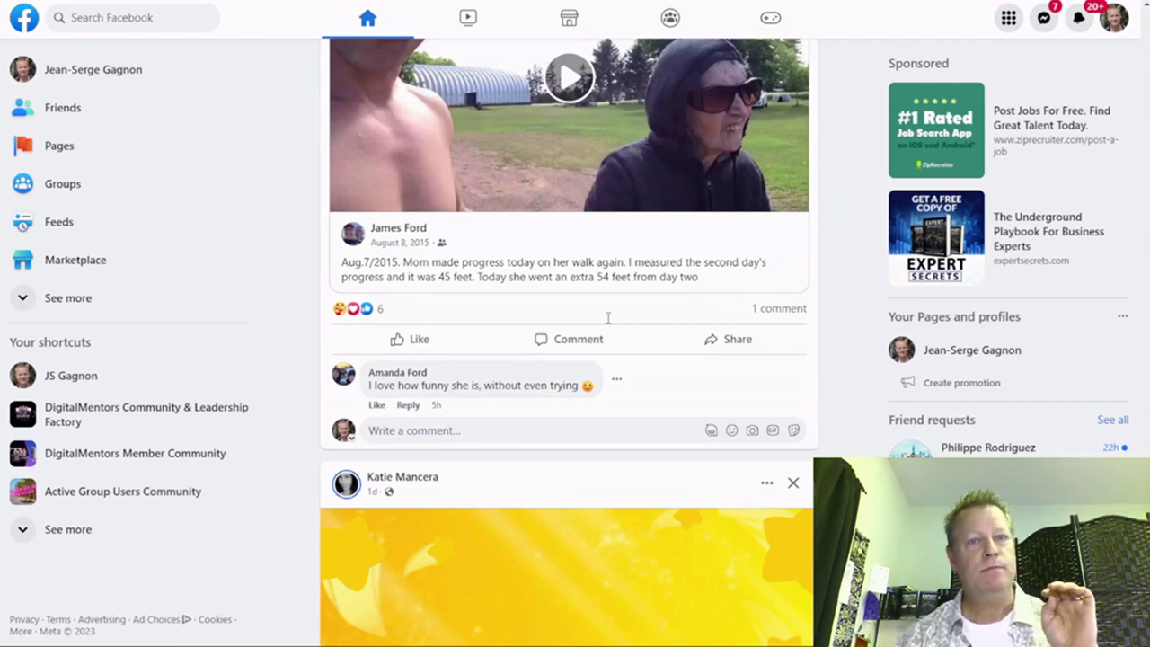
Step: Go back through the photo book and ChatGPT prompts ads, the business value question and the Star Wars cast photo
{"action": "scroll", "coordinate": [607, 318], "scroll_direction": "up", "scroll_amount": 10}
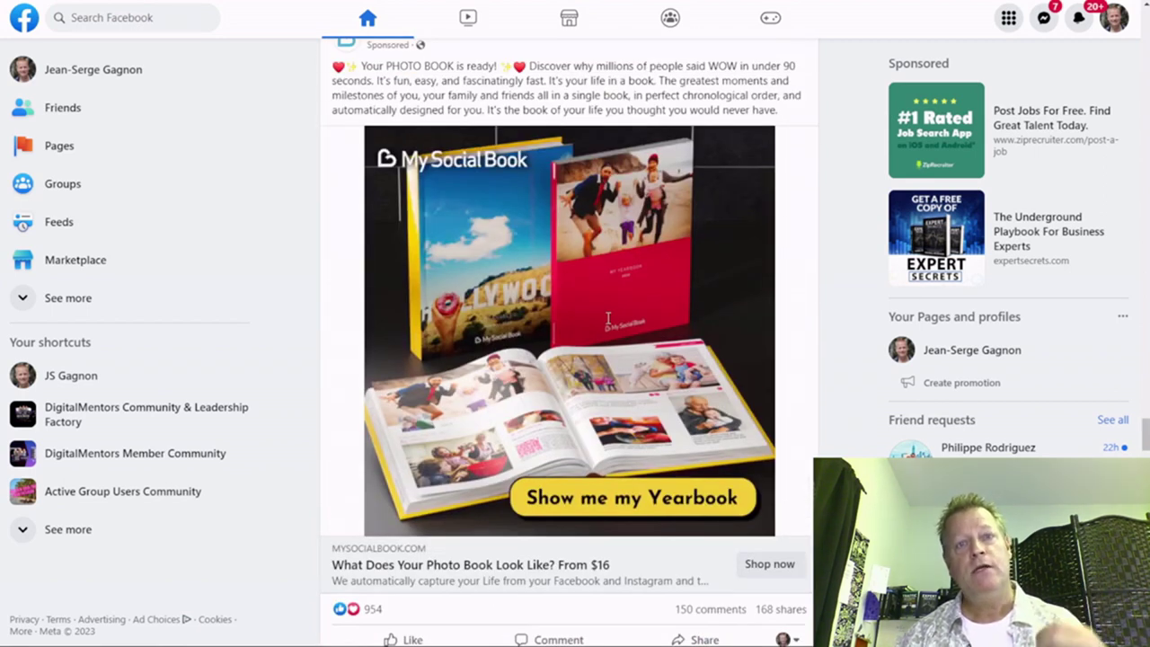
{"action": "scroll", "coordinate": [607, 318], "scroll_direction": "up", "scroll_amount": 5}
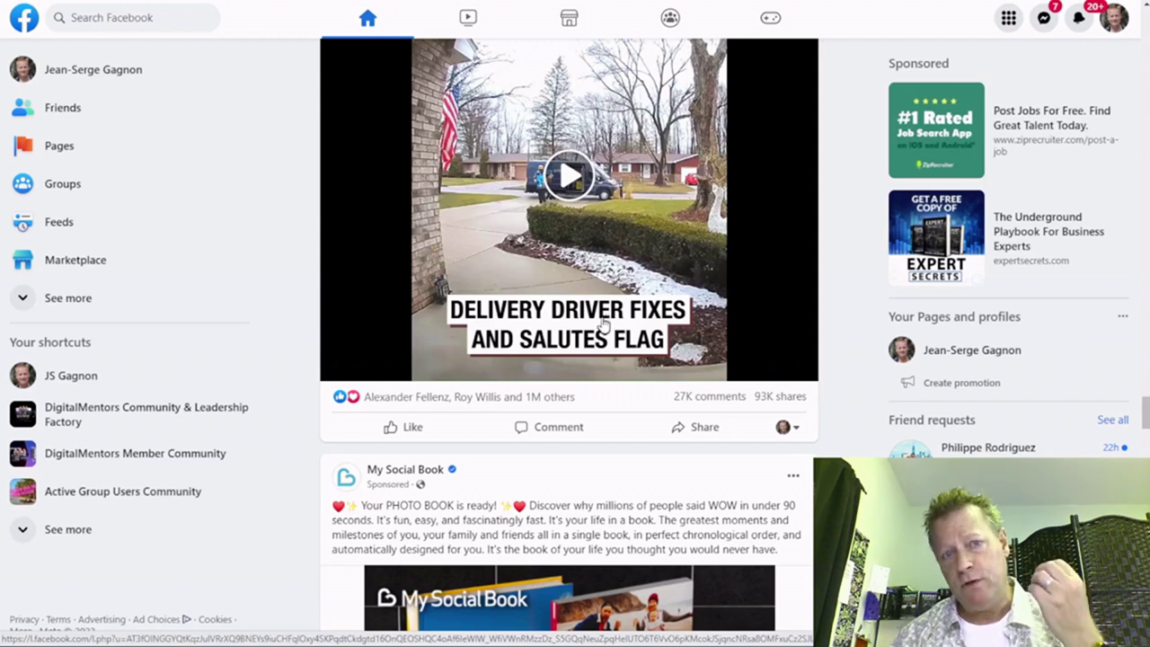
{"action": "scroll", "coordinate": [604, 324], "scroll_direction": "up", "scroll_amount": 15}
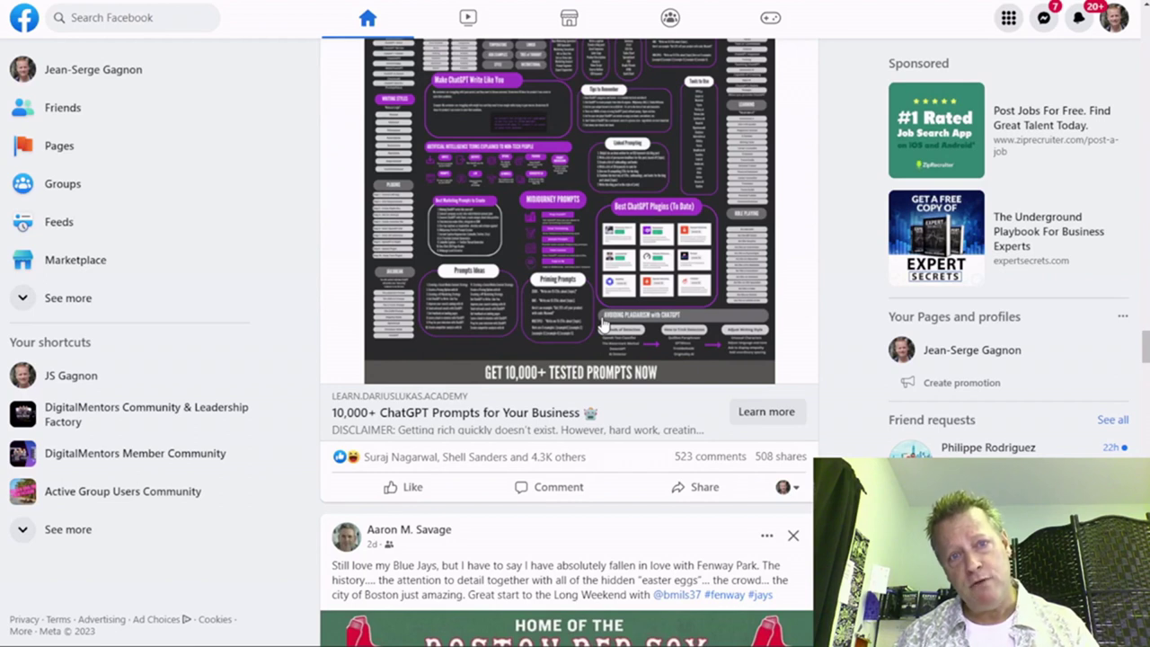
{"action": "scroll", "coordinate": [603, 324], "scroll_direction": "down", "scroll_amount": 15}
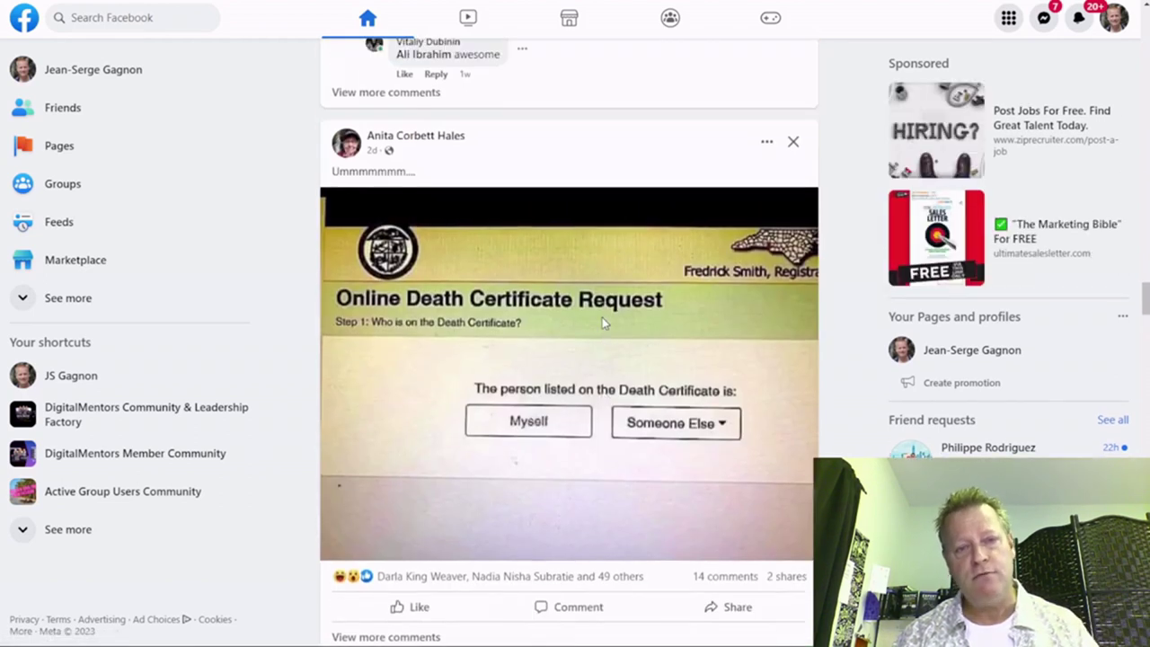
{"action": "scroll", "coordinate": [603, 323], "scroll_direction": "up", "scroll_amount": 10}
{"action": "scroll", "coordinate": [603, 323], "scroll_direction": "up", "scroll_amount": 4}
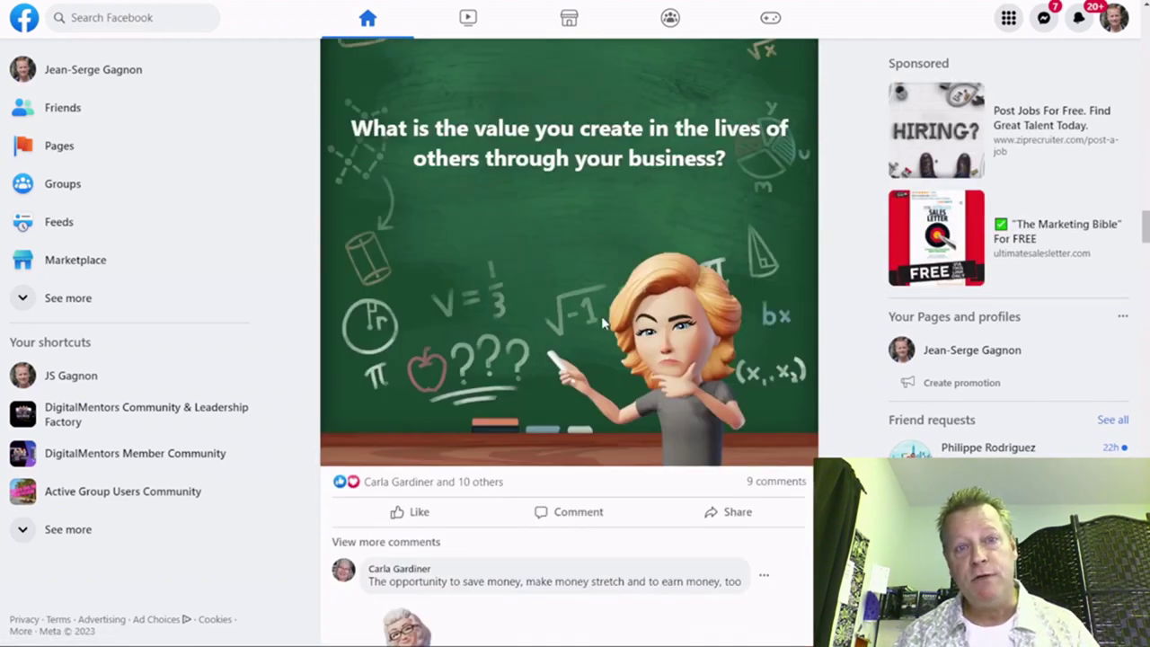
{"action": "scroll", "coordinate": [603, 324], "scroll_direction": "up", "scroll_amount": 5}
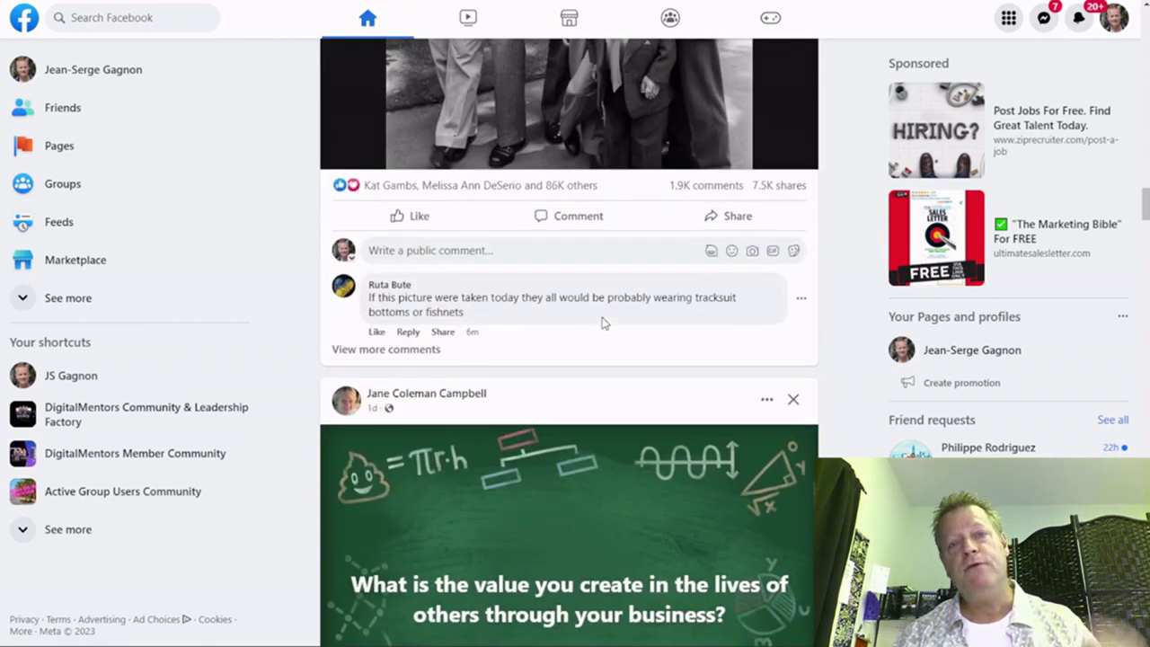
{"action": "scroll", "coordinate": [603, 324], "scroll_direction": "up", "scroll_amount": 4}
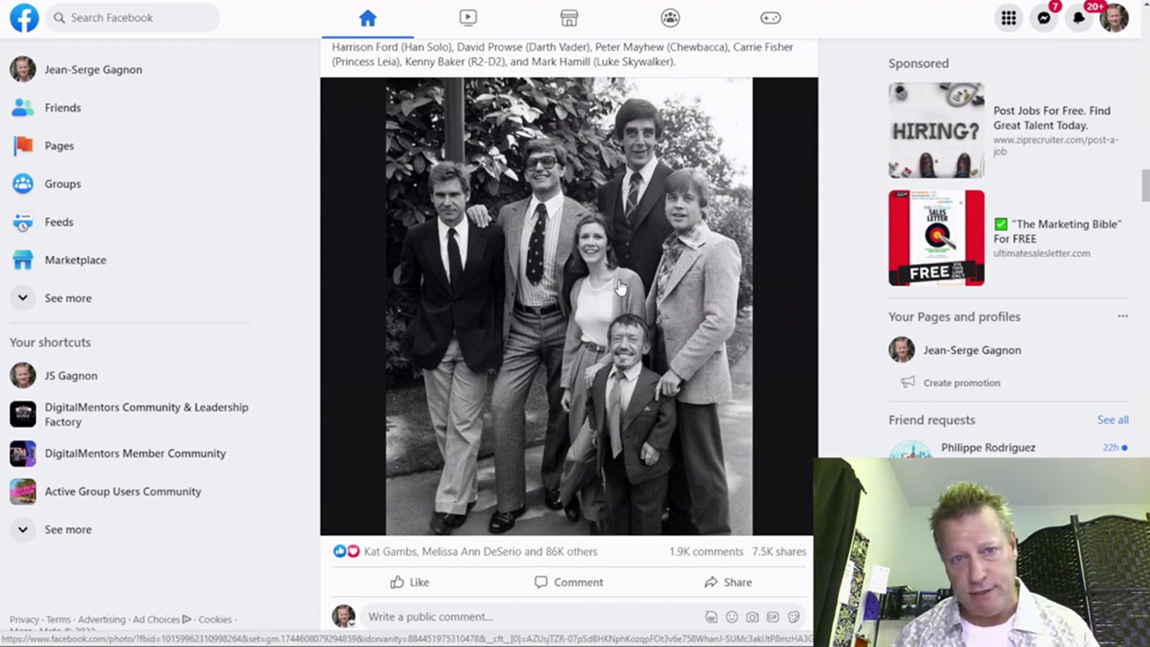
Step: Return past the honeymoon highlights to the start of the feed and revisit the charity bike ride post
{"action": "scroll", "coordinate": [619, 286], "scroll_direction": "up", "scroll_amount": 15}
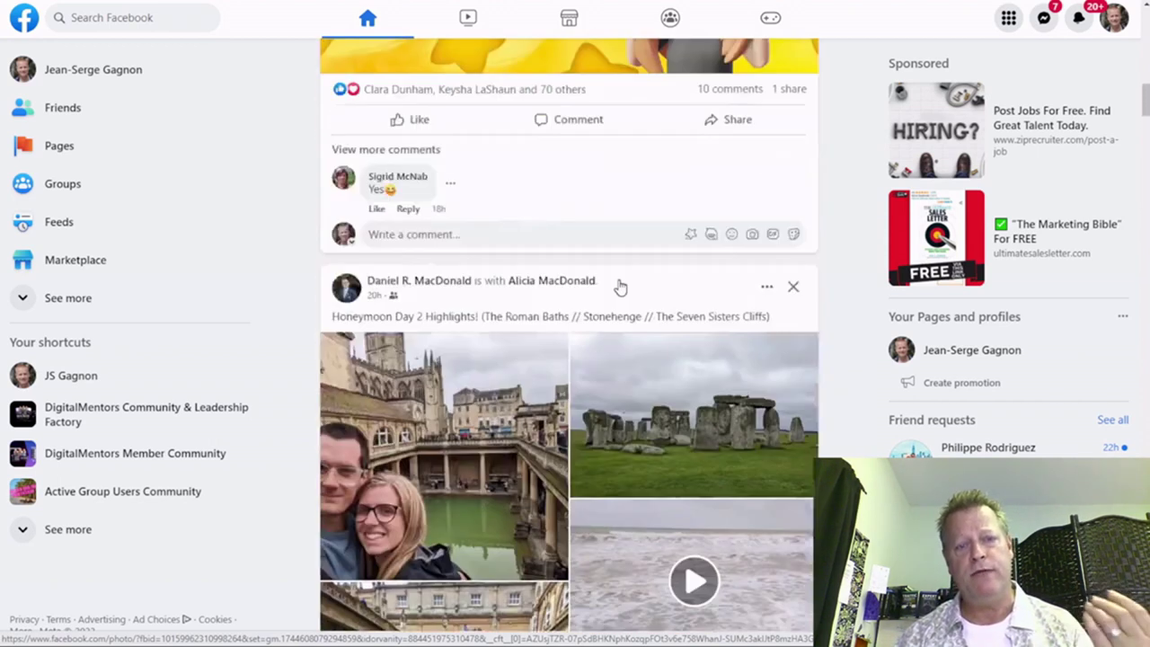
{"action": "scroll", "coordinate": [619, 286], "scroll_direction": "up", "scroll_amount": 10}
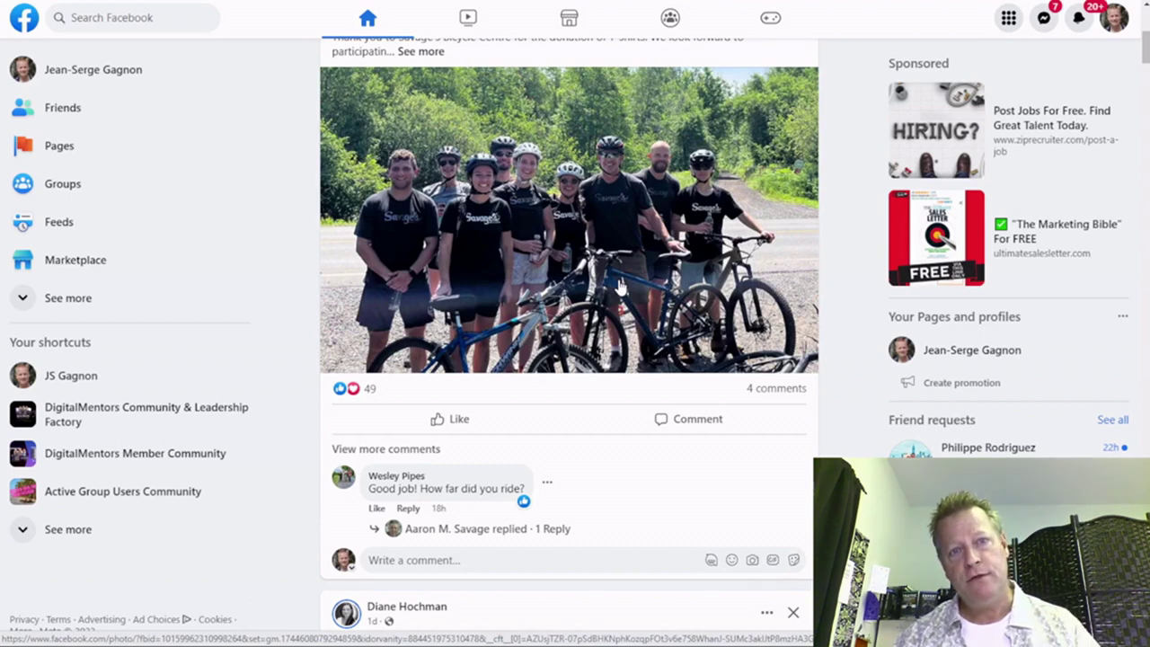
{"action": "scroll", "coordinate": [619, 286], "scroll_direction": "up", "scroll_amount": 5}
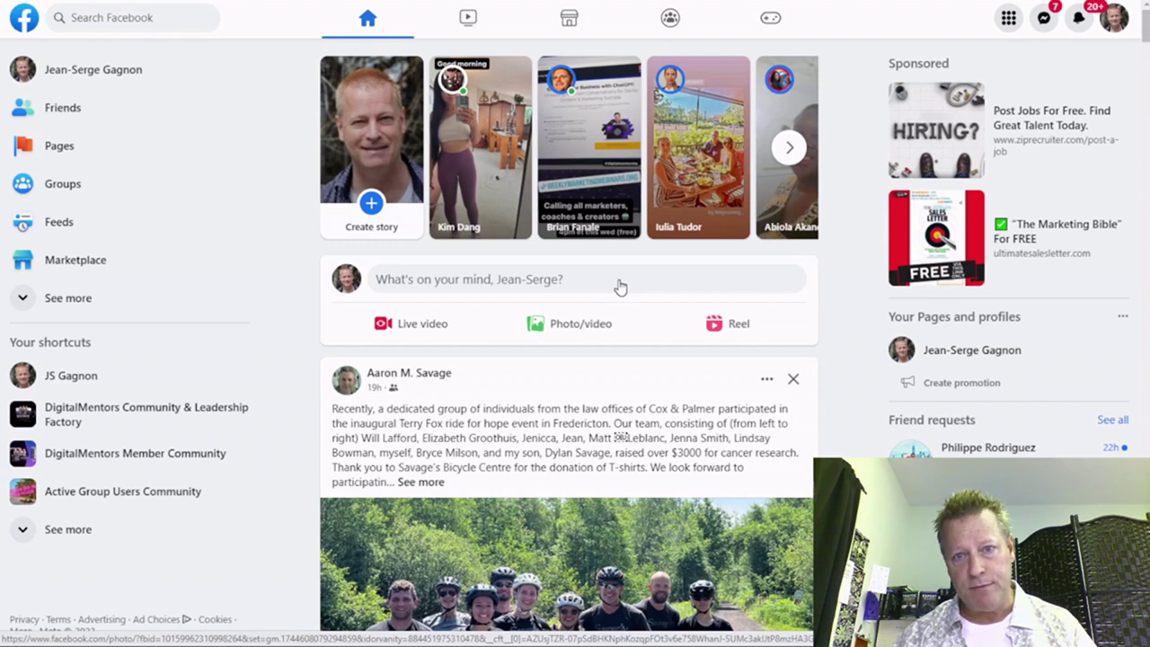
{"action": "scroll", "coordinate": [619, 286], "scroll_direction": "down", "scroll_amount": 2}
{"action": "scroll", "coordinate": [620, 285], "scroll_direction": "down", "scroll_amount": 2}
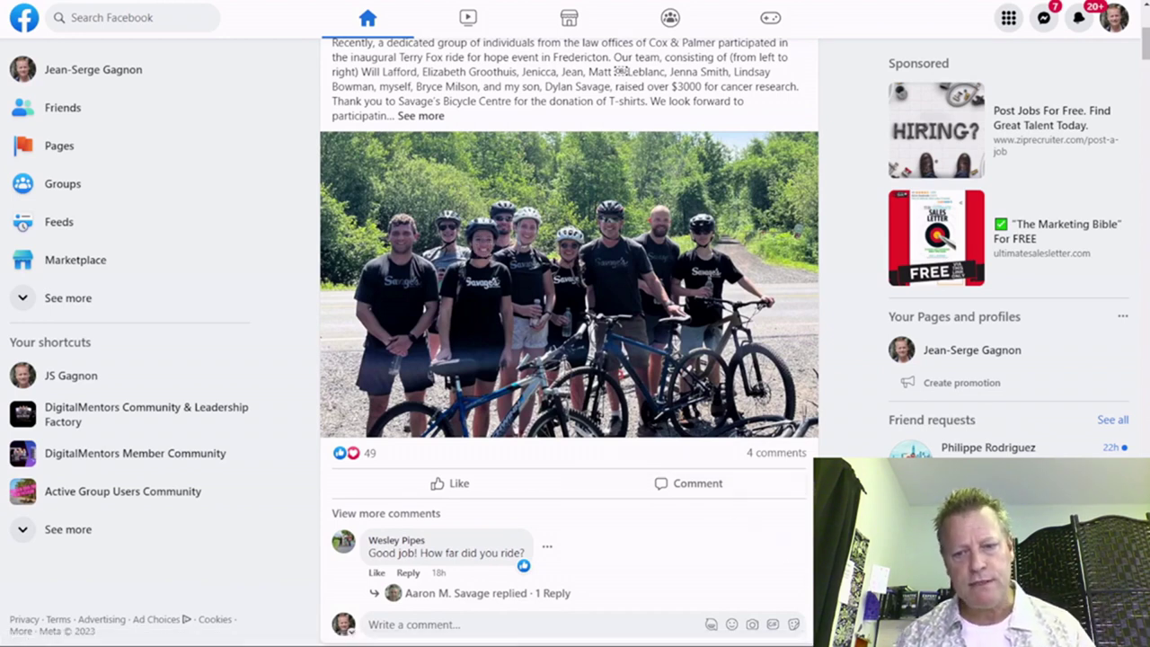
Step: Switch to the notes.txt file in Notepad and highlight its title and the "What is AGU?" question
{"action": "key", "text": "alt+Tab"}
{"action": "left_click_drag", "start_coordinate": [68, 45], "coordinate": [702, 45]}
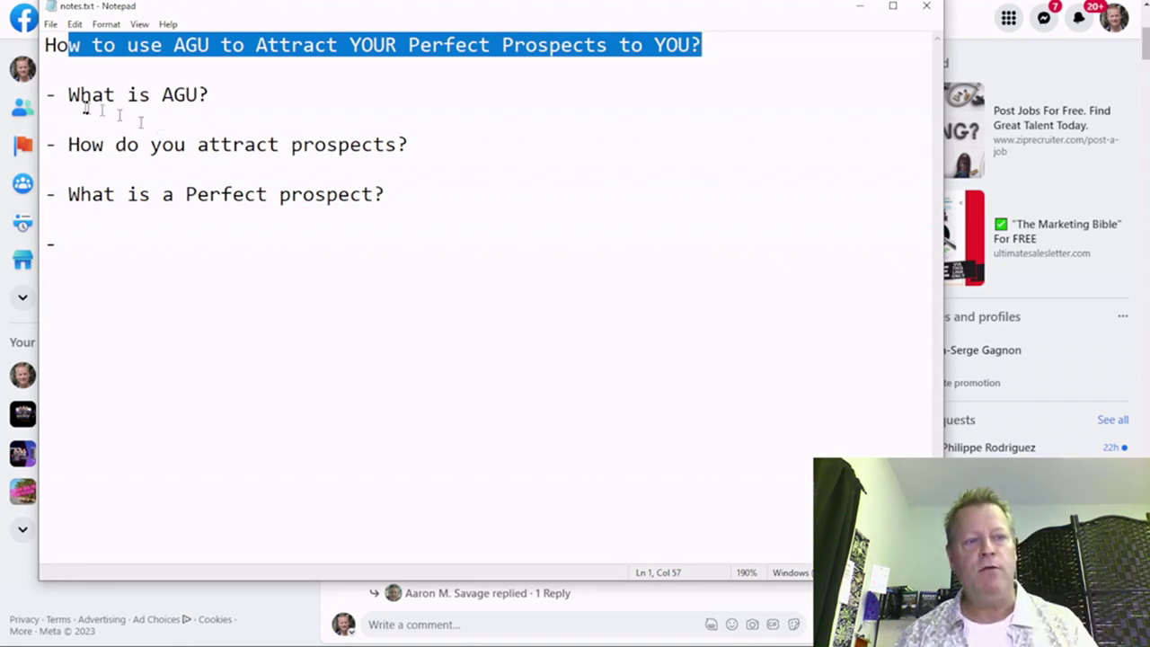
{"action": "left_click_drag", "start_coordinate": [81, 97], "coordinate": [210, 97]}
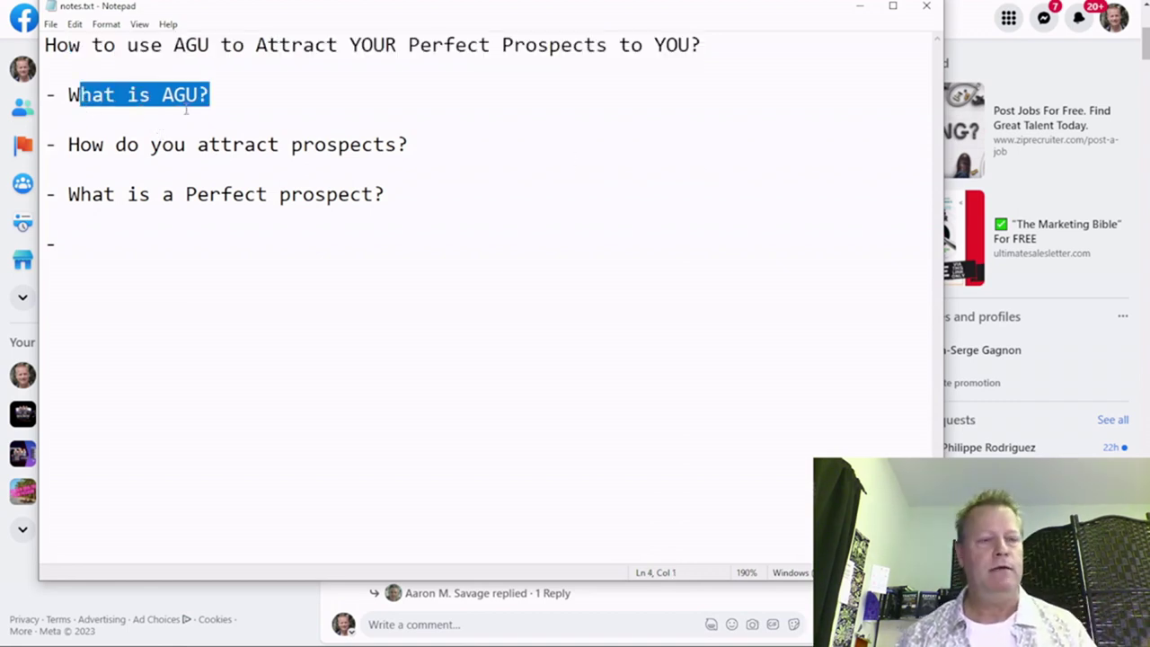
{"action": "left_click", "coordinate": [216, 96]}
{"action": "key", "text": "Return"}
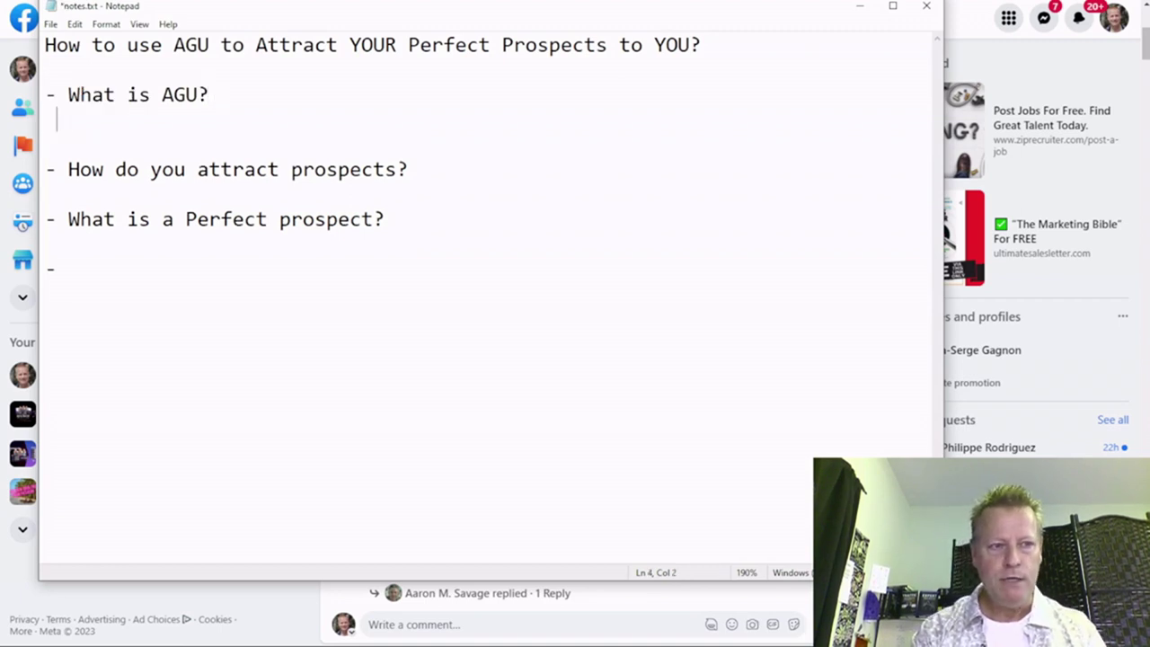
{"action": "key", "text": "BackSpace"}
{"action": "type", "text": "- "}
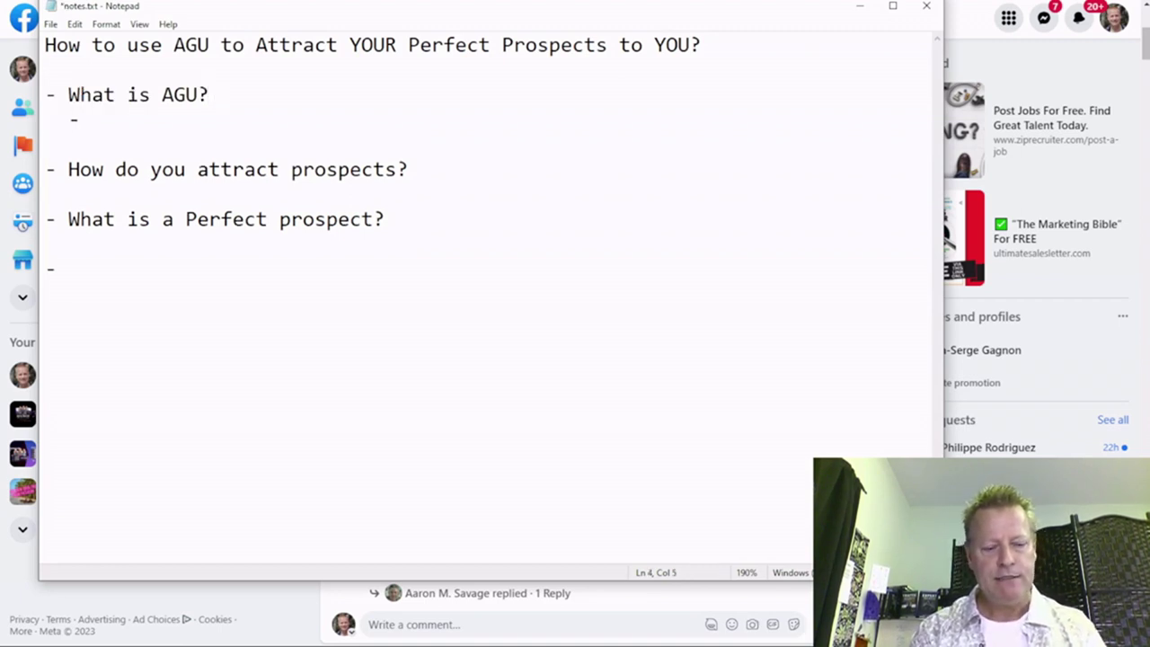
{"action": "type", "text": "Active Group U"}
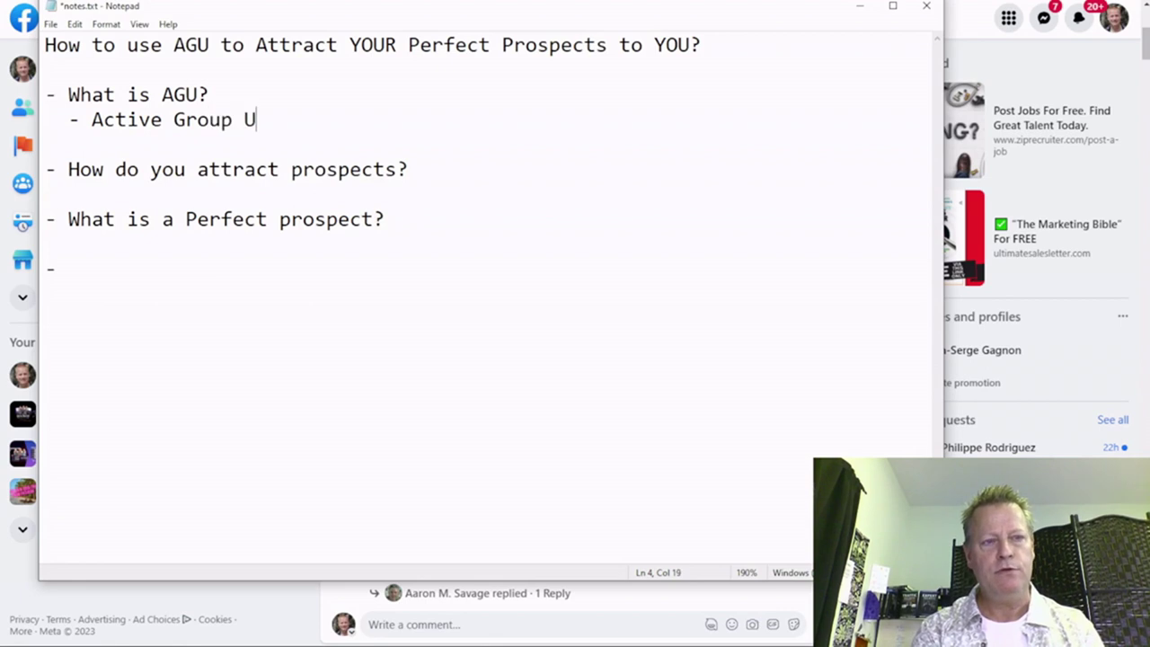
{"action": "type", "text": "sers - "}
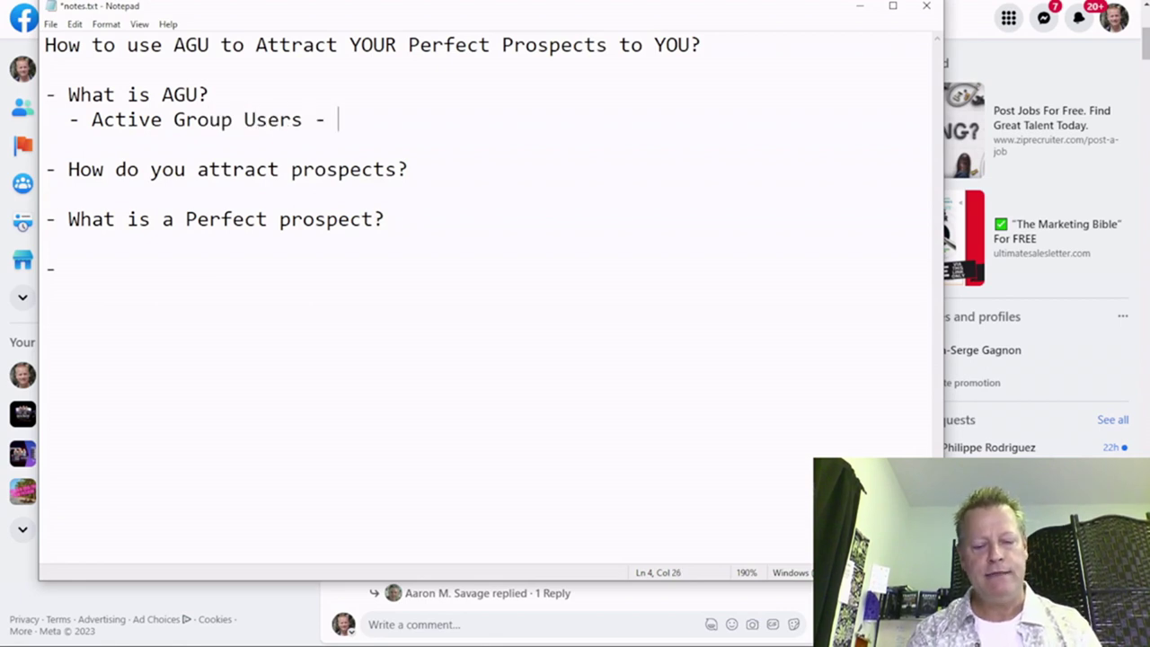
{"action": "type", "text": "https://a"}
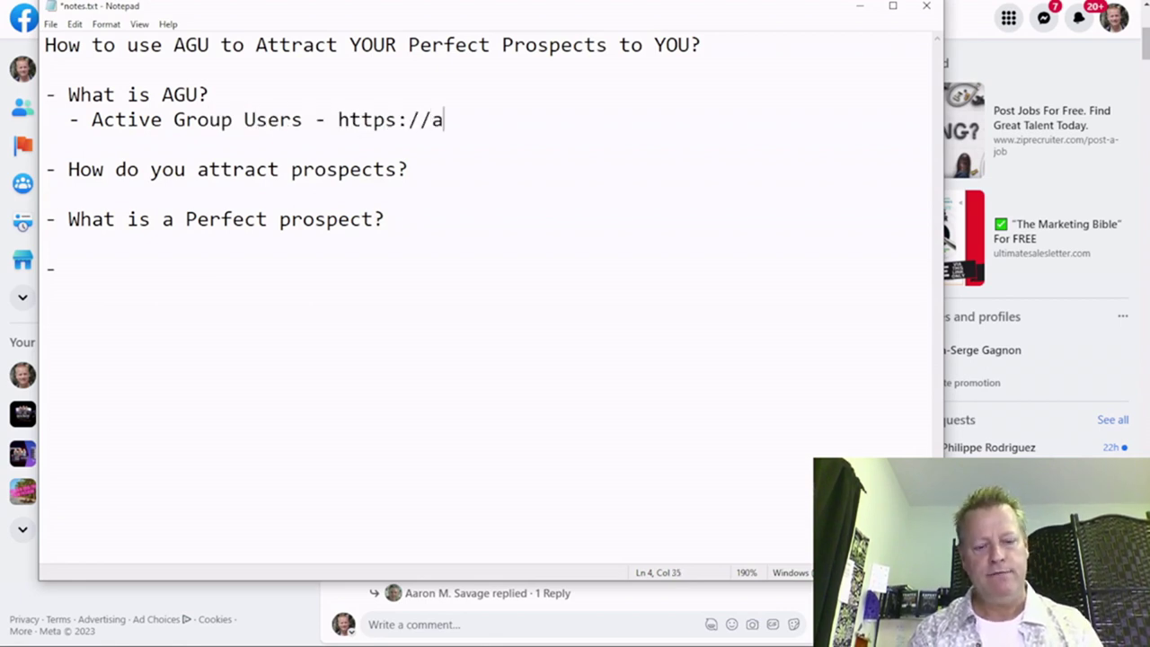
{"action": "type", "text": "ctivegroup"}
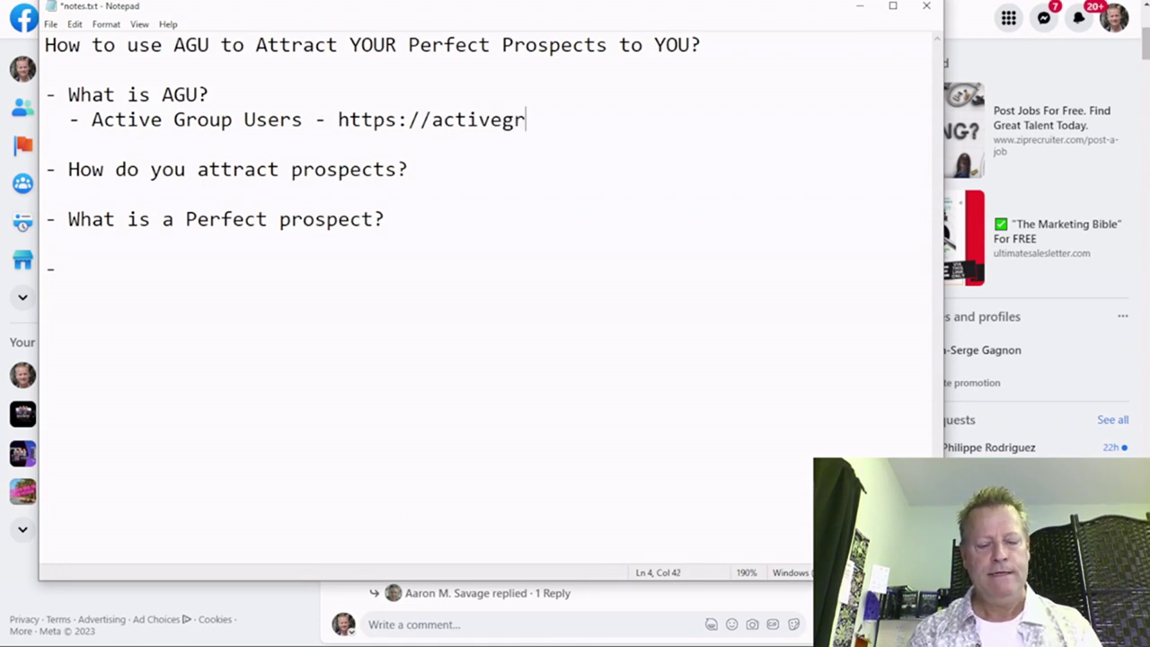
{"action": "type", "text": "users.com"}
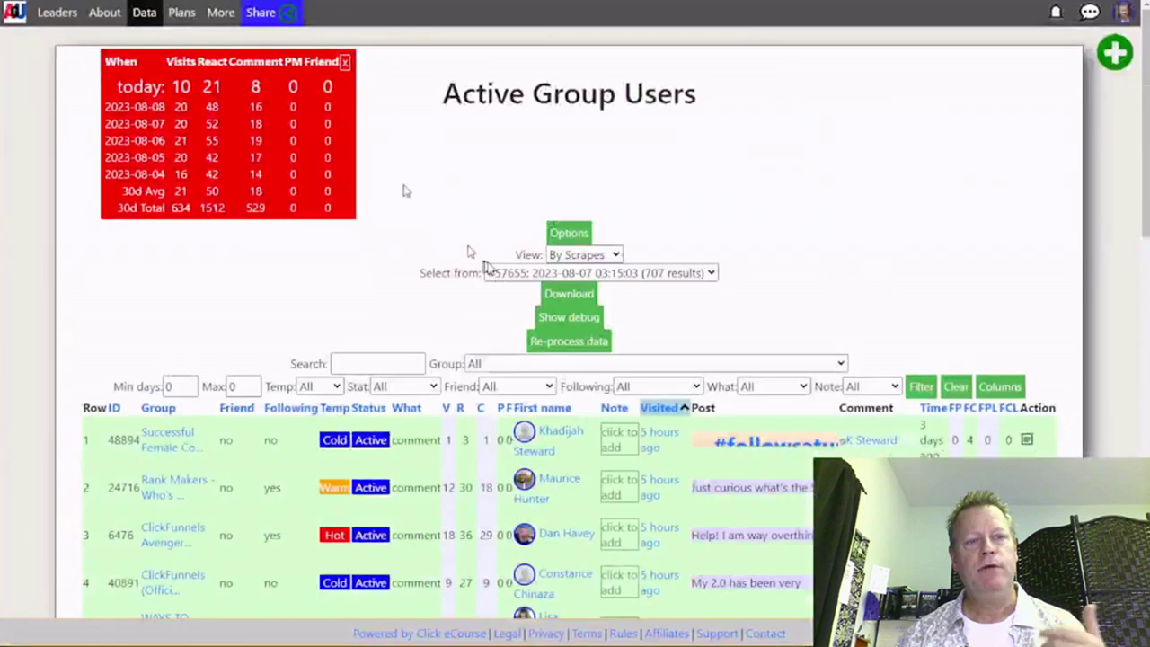
Step: Examine the scraped group members on the Active Group Users data page, including their temperature, status, posts and comments
{"action": "scroll", "coordinate": [562, 291], "scroll_direction": "down", "scroll_amount": 10}
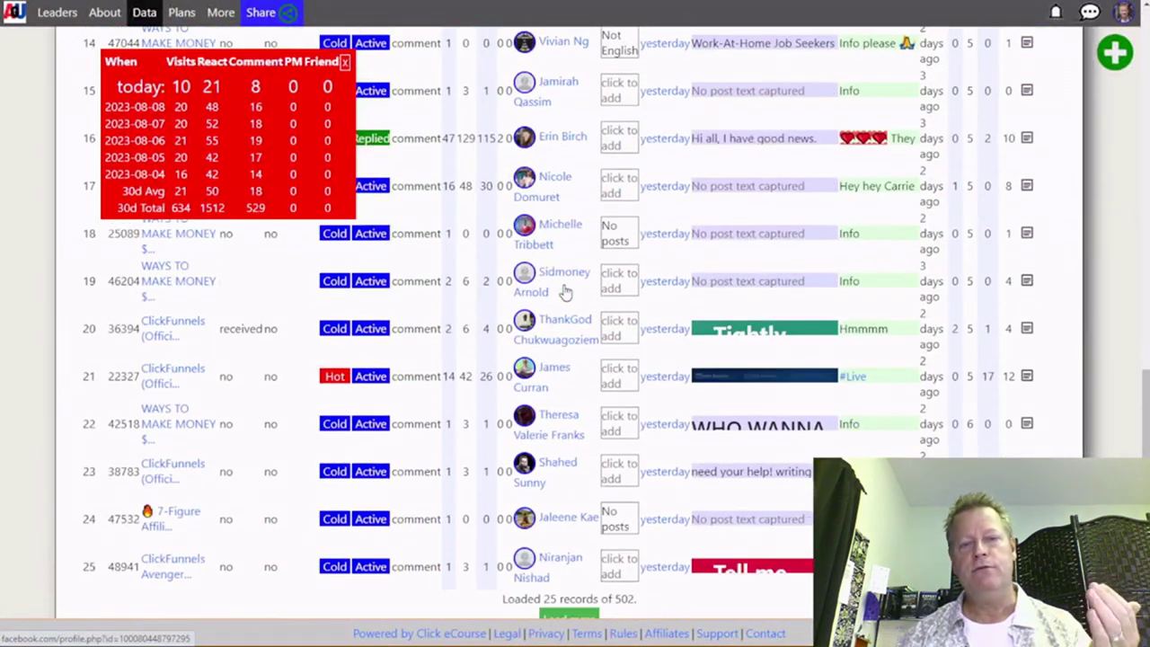
{"action": "scroll", "coordinate": [564, 290], "scroll_direction": "down", "scroll_amount": 2}
{"action": "scroll", "coordinate": [565, 290], "scroll_direction": "up", "scroll_amount": 9}
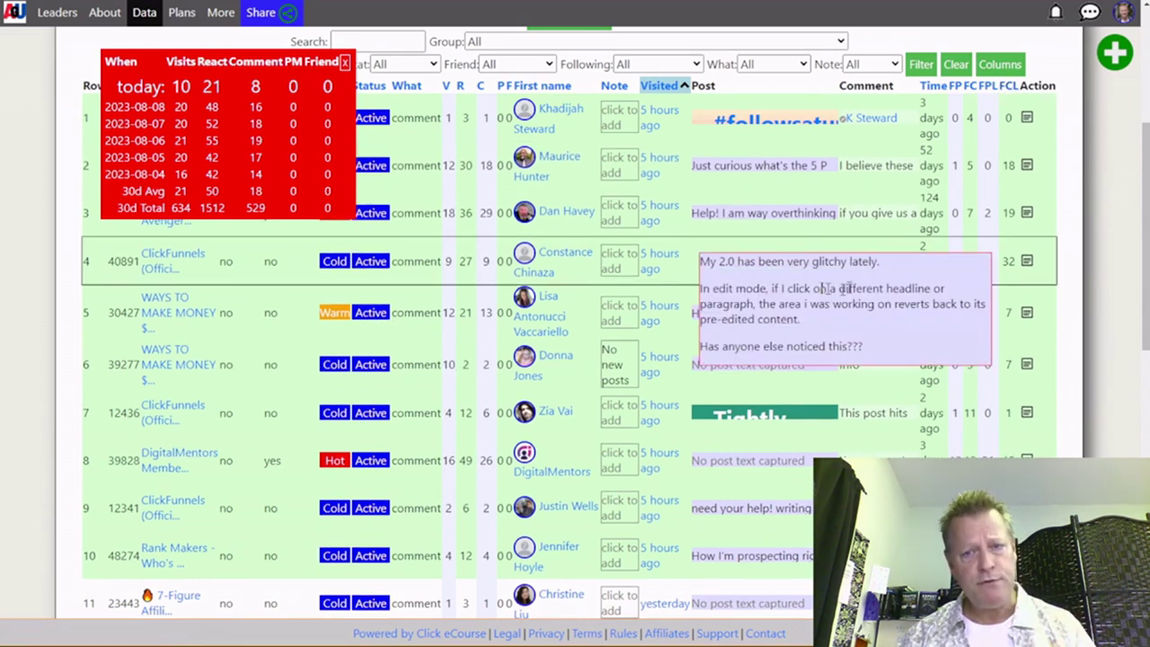
{"action": "scroll", "coordinate": [951, 155], "scroll_direction": "up", "scroll_amount": 2}
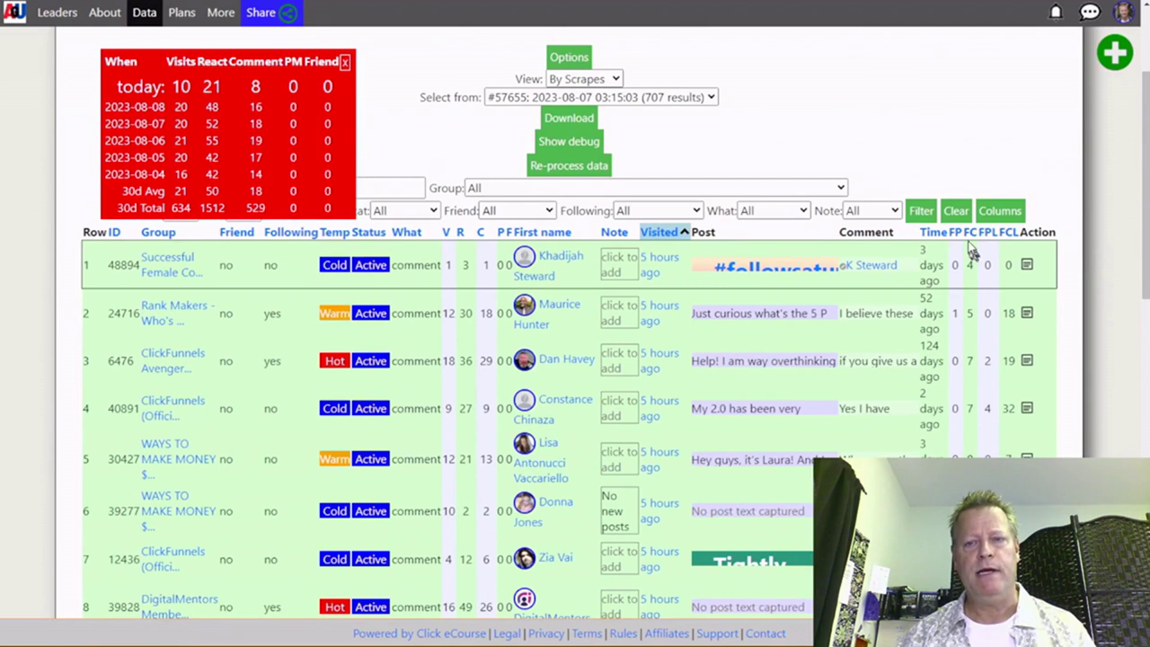
Step: Sort the group members by the FC column and look through the most frequent commenters
{"action": "key", "text": "F5"}
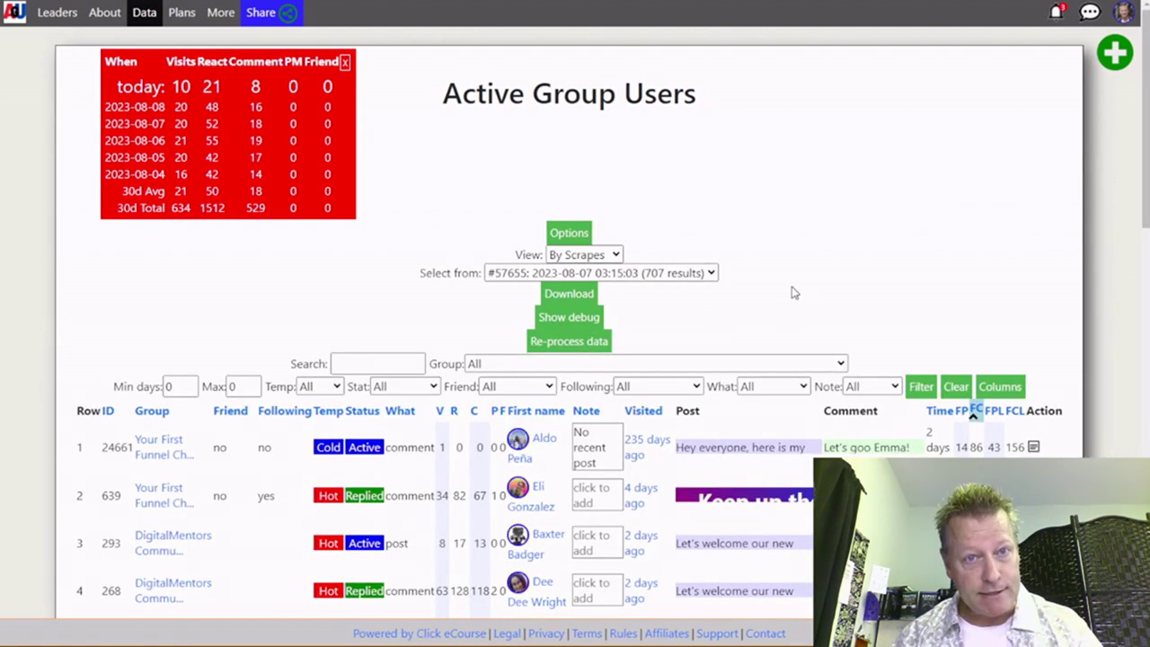
{"action": "scroll", "coordinate": [831, 222], "scroll_direction": "down", "scroll_amount": 3}
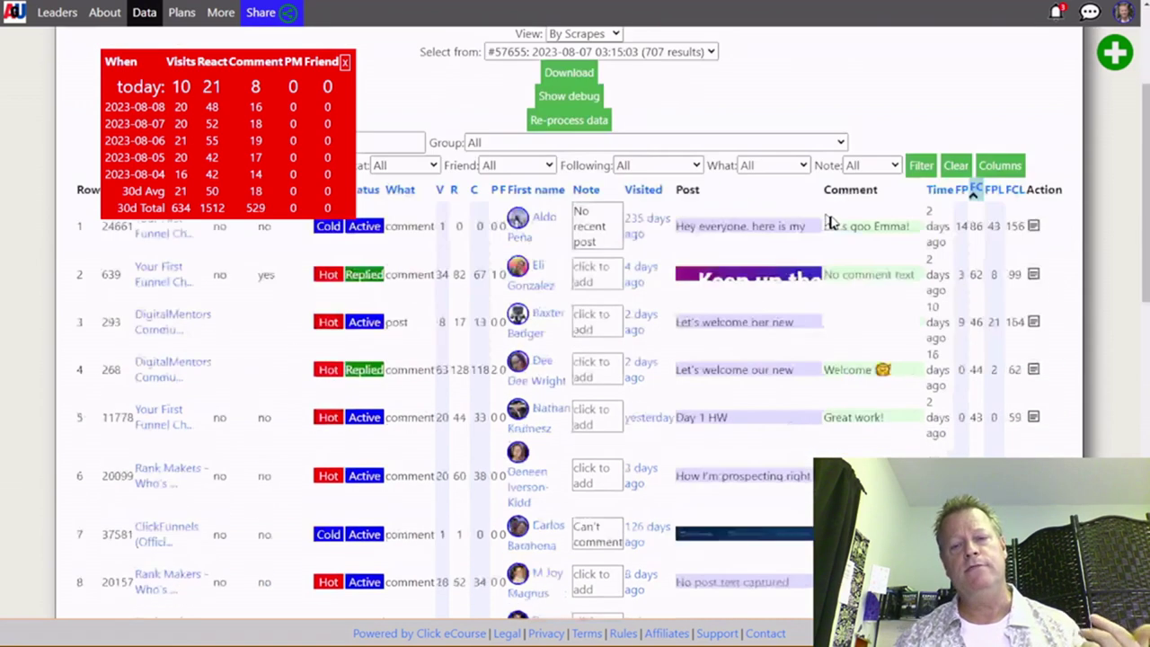
{"action": "scroll", "coordinate": [831, 222], "scroll_direction": "down", "scroll_amount": 1}
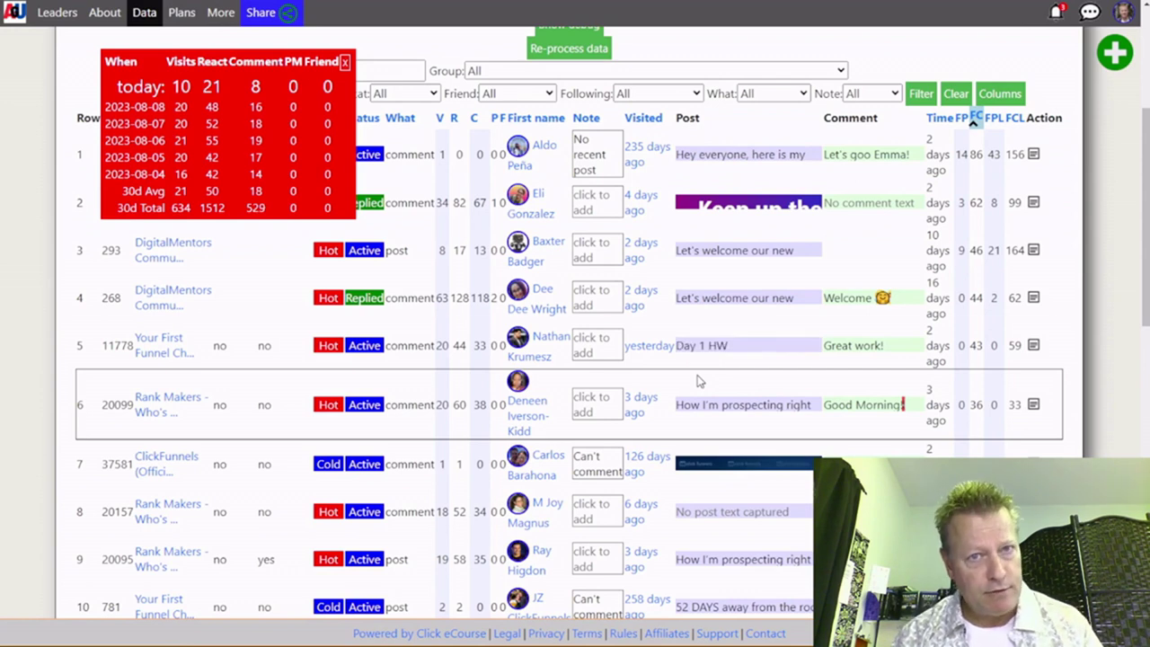
{"action": "scroll", "coordinate": [700, 381], "scroll_direction": "down", "scroll_amount": 4}
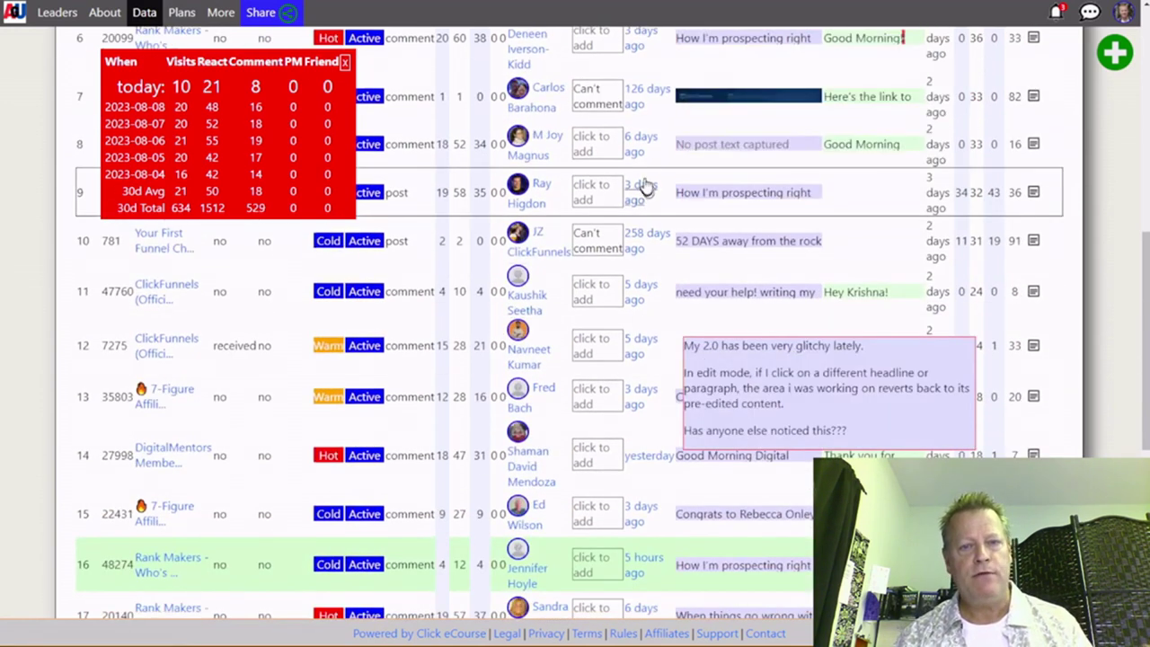
Step: Open the details of the member in row 8, visit their Facebook profile and view the intro and recent posts
{"action": "left_click", "coordinate": [536, 160]}
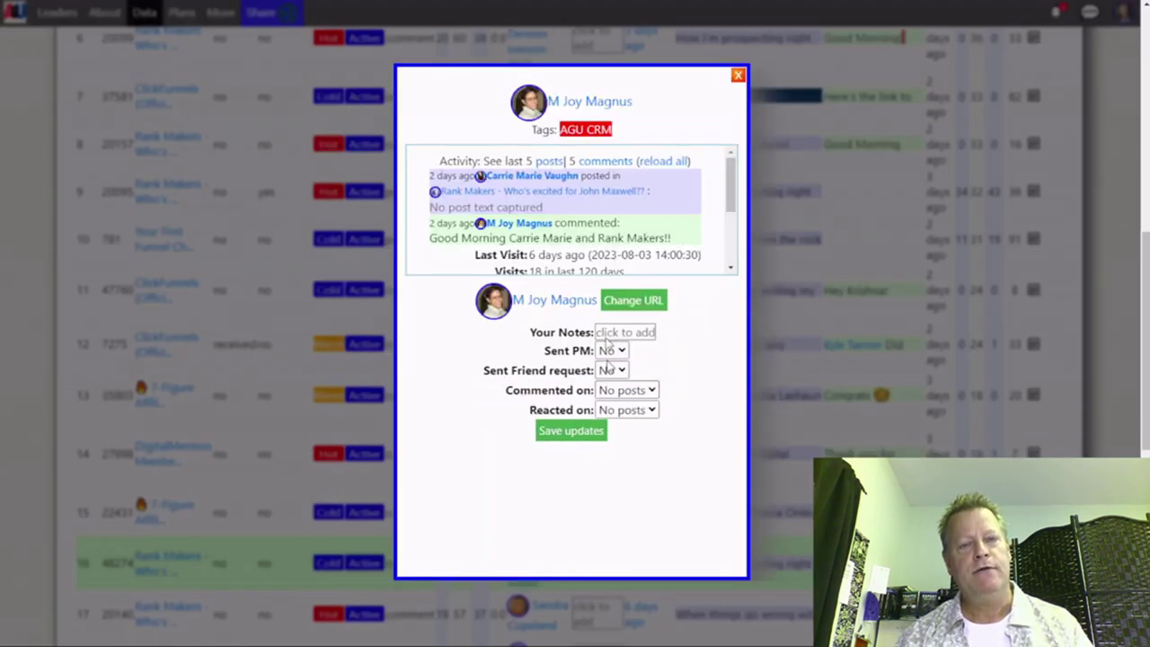
{"action": "left_click", "coordinate": [563, 302]}
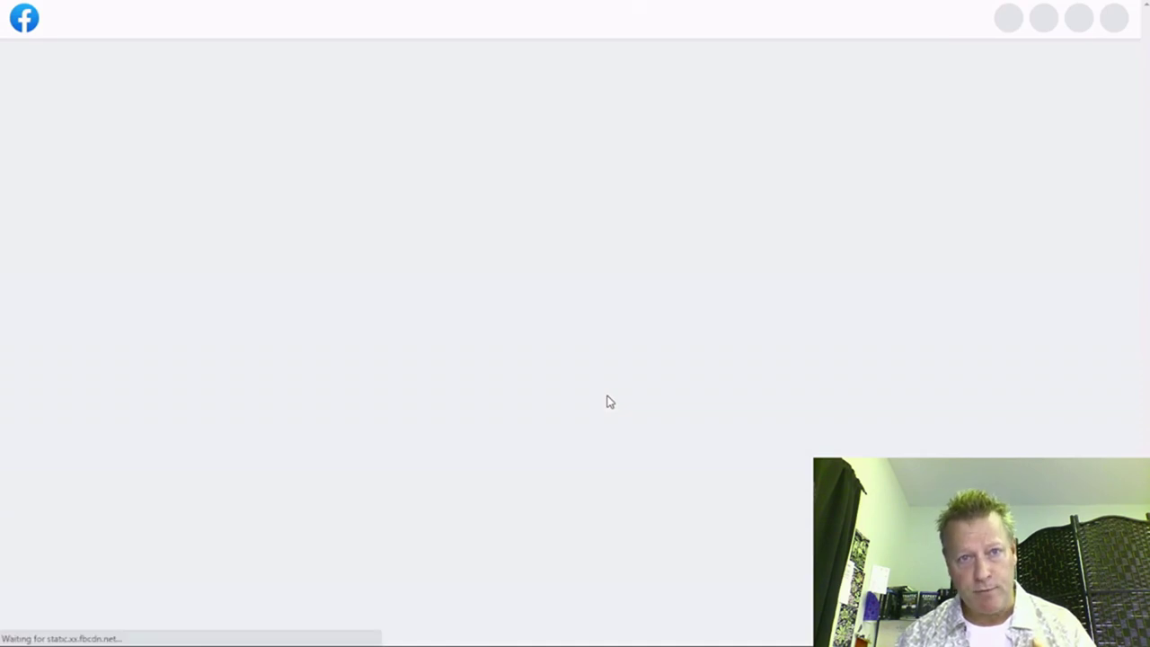
{"action": "scroll", "coordinate": [499, 369], "scroll_direction": "down", "scroll_amount": 4}
{"action": "scroll", "coordinate": [496, 364], "scroll_direction": "down", "scroll_amount": 2}
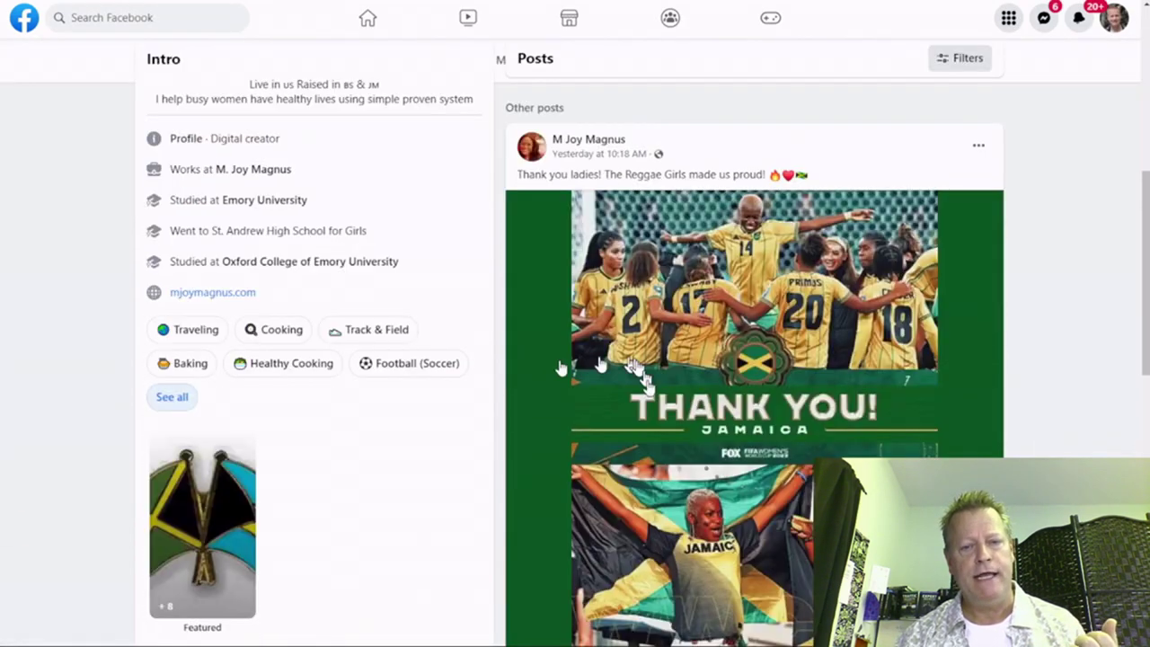
Step: Give a Love reaction to the member's "Thank you ladies! The Reggae Girls made us proud!" post
{"action": "scroll", "coordinate": [679, 313], "scroll_direction": "down", "scroll_amount": 2}
{"action": "scroll", "coordinate": [685, 312], "scroll_direction": "down", "scroll_amount": 3}
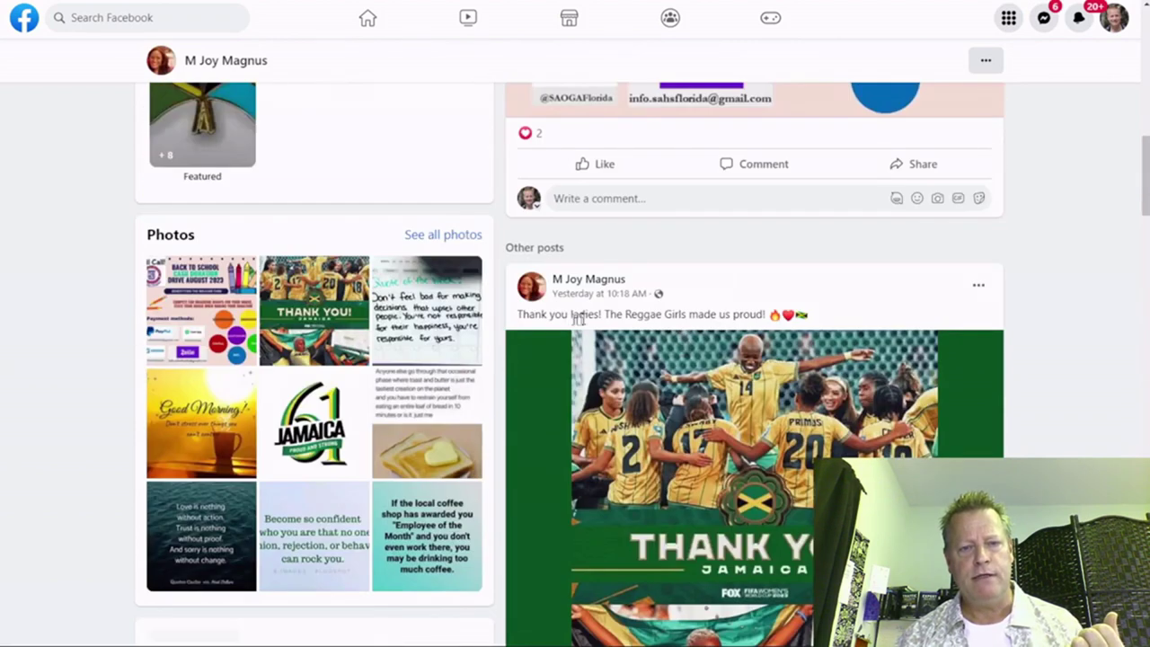
{"action": "left_click", "coordinate": [679, 346]}
{"action": "scroll", "coordinate": [678, 346], "scroll_direction": "down", "scroll_amount": 3}
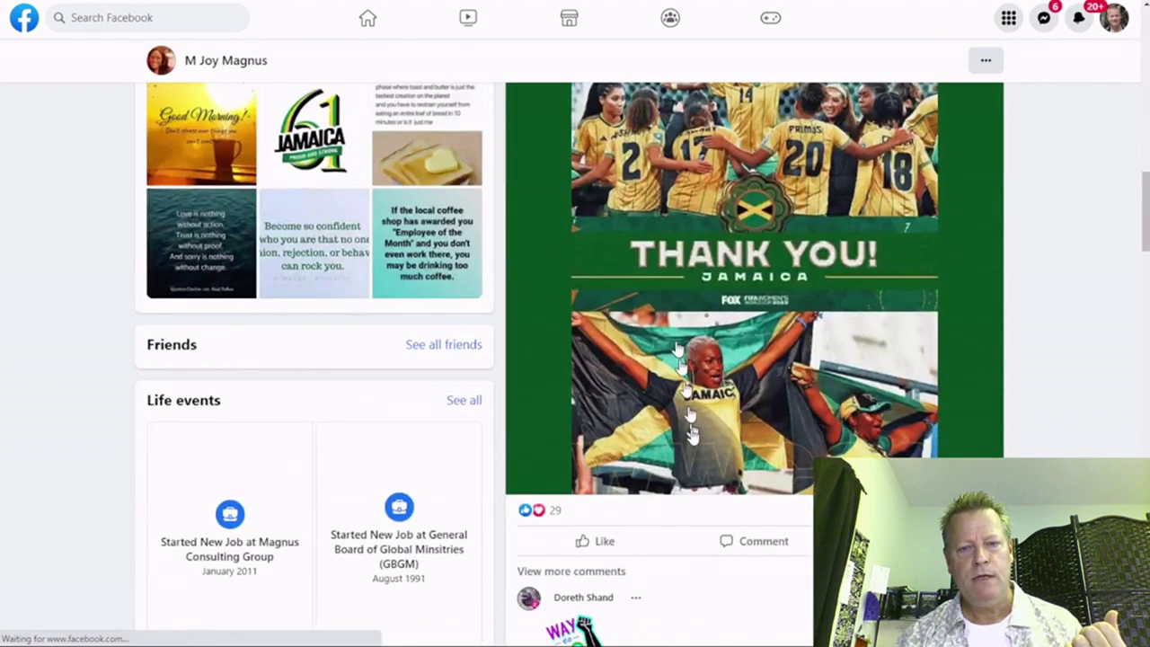
{"action": "mouse_move", "coordinate": [599, 545]}
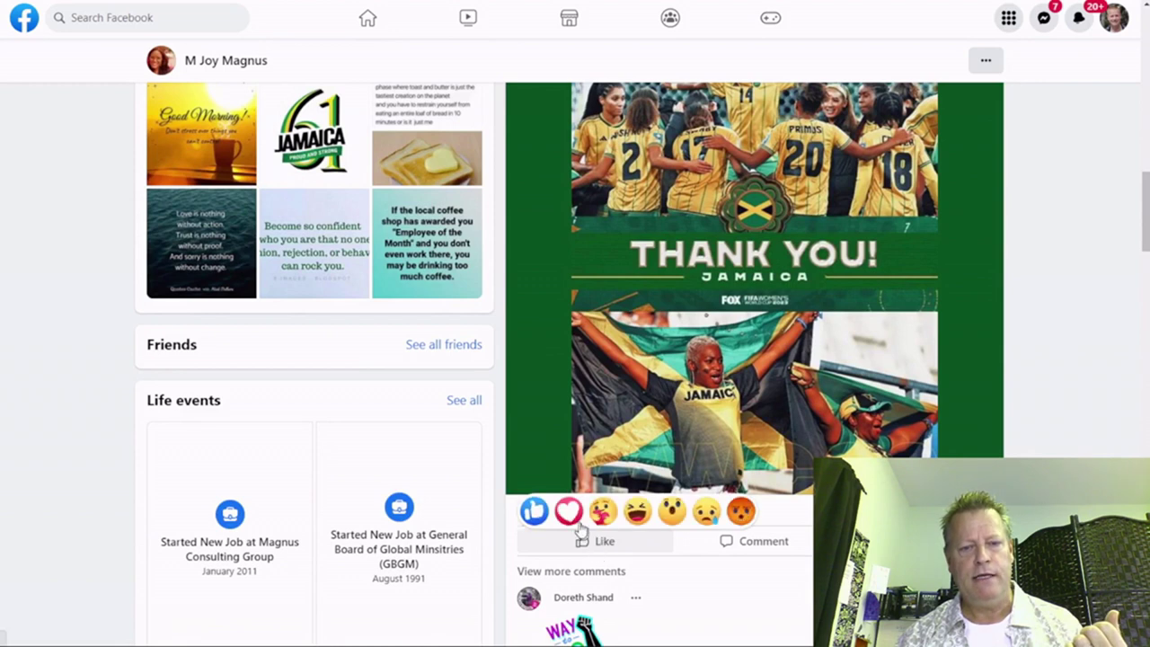
{"action": "left_click", "coordinate": [568, 512]}
Step: Comment "Awesome" on the Reggae Girls post
{"action": "scroll", "coordinate": [643, 450], "scroll_direction": "down", "scroll_amount": 3}
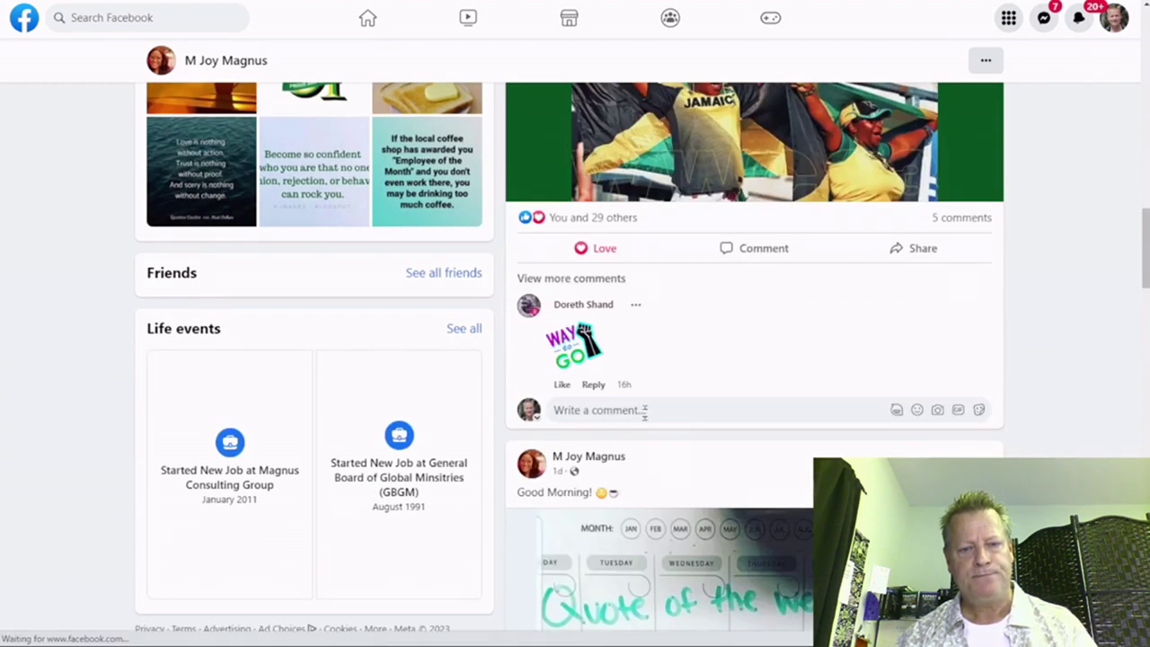
{"action": "left_click", "coordinate": [644, 410]}
{"action": "type", "text": "Awesome"}
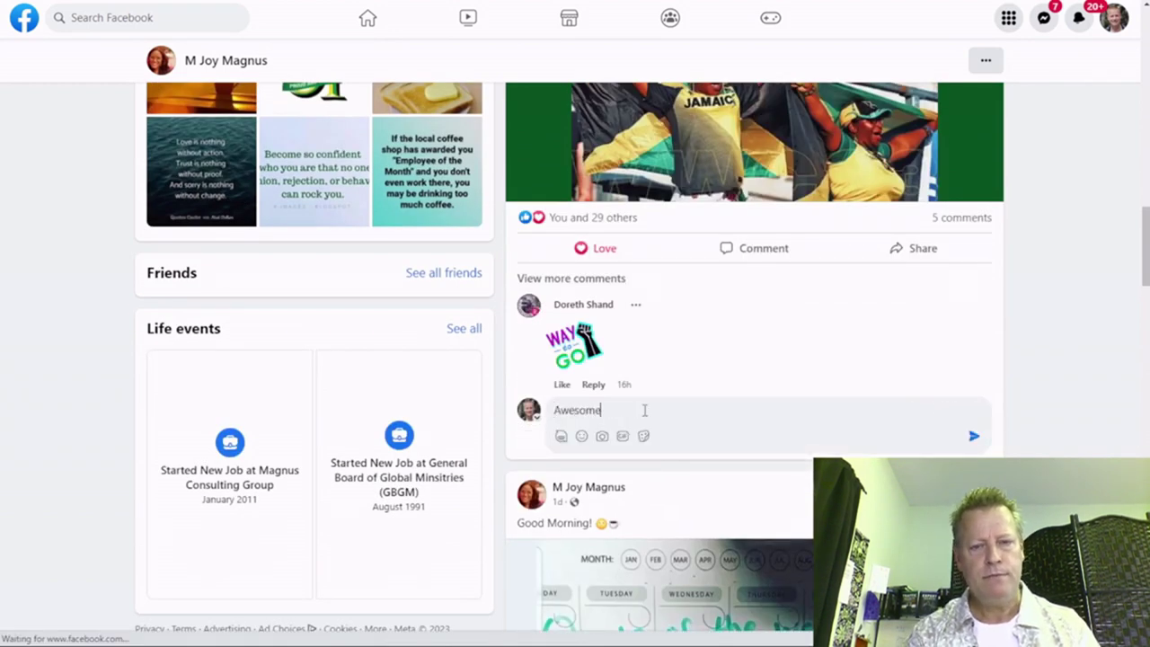
{"action": "key", "text": "Return"}
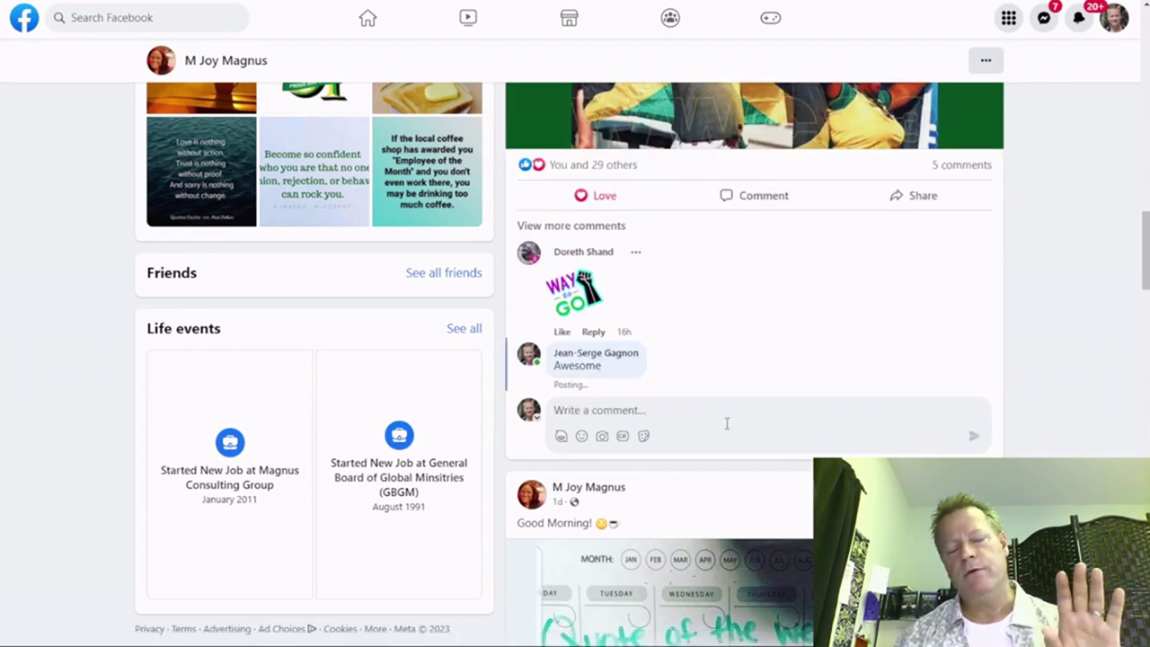
Step: Give a Love reaction to the member's "Good Morning!" post with the quote of the week
{"action": "scroll", "coordinate": [726, 423], "scroll_direction": "down", "scroll_amount": 3}
{"action": "scroll", "coordinate": [726, 423], "scroll_direction": "down", "scroll_amount": 2}
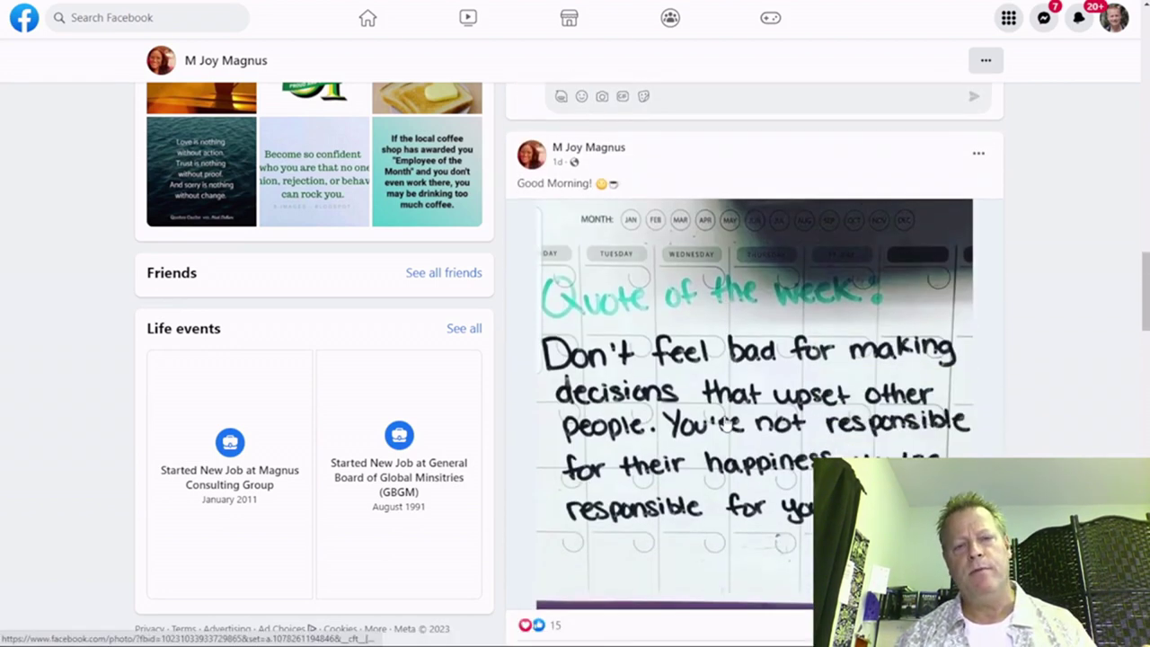
{"action": "mouse_move", "coordinate": [580, 475]}
{"action": "left_click", "coordinate": [568, 454]}
{"action": "scroll", "coordinate": [650, 426], "scroll_direction": "down", "scroll_amount": 4}
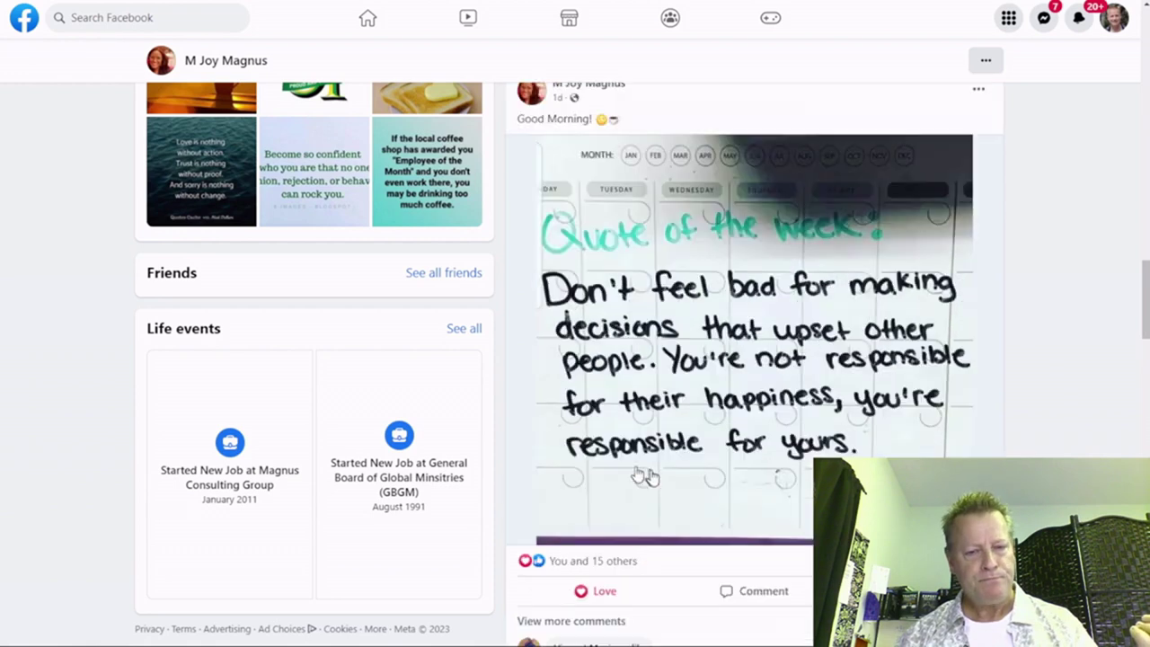
Step: Give a Love reaction to the shared YouTube post "People Will Use Their Business to Fund Their Brokenness"
{"action": "scroll", "coordinate": [651, 426], "scroll_direction": "down", "scroll_amount": 4}
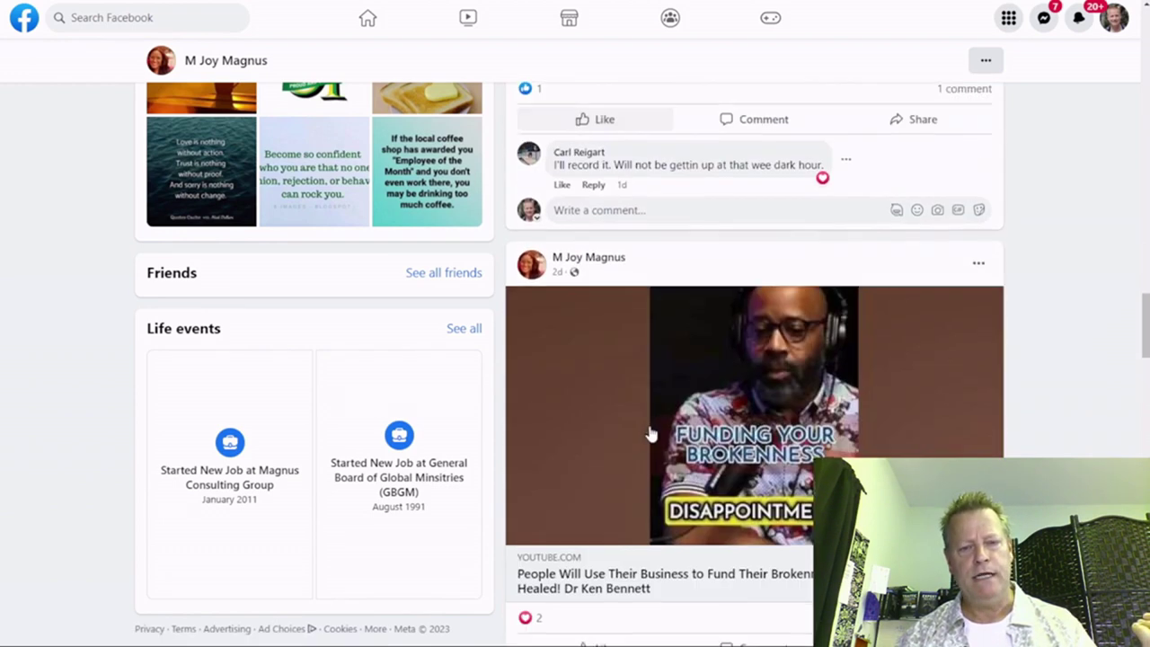
{"action": "mouse_move", "coordinate": [589, 432]}
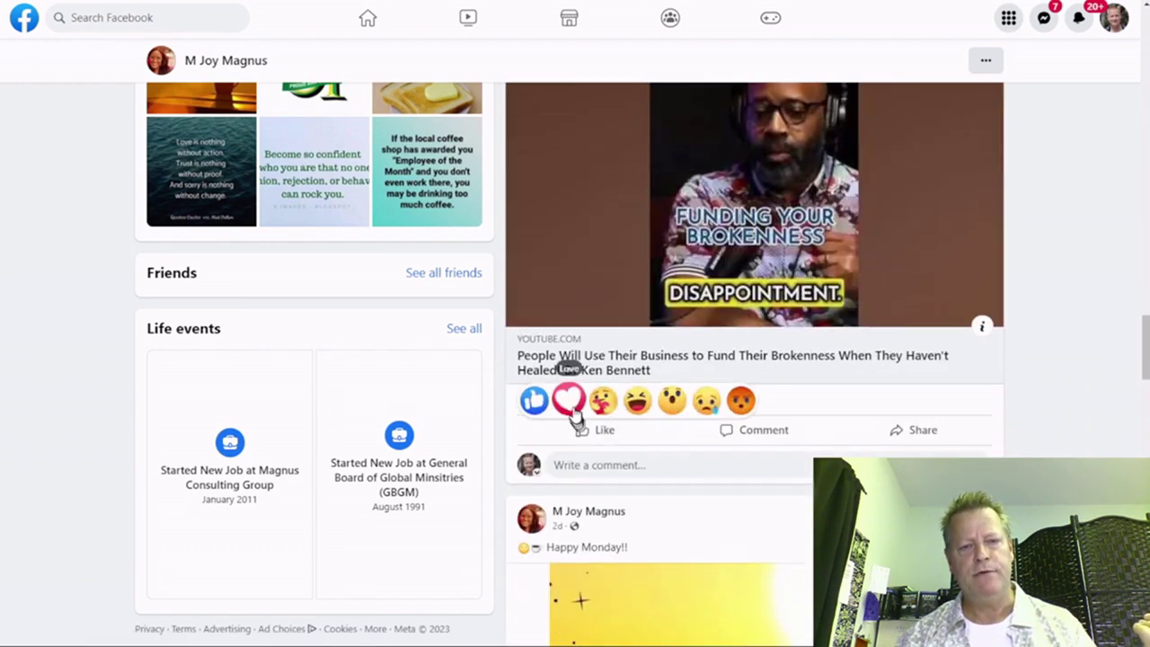
{"action": "left_click", "coordinate": [568, 413]}
{"action": "scroll", "coordinate": [575, 412], "scroll_direction": "up", "scroll_amount": 4}
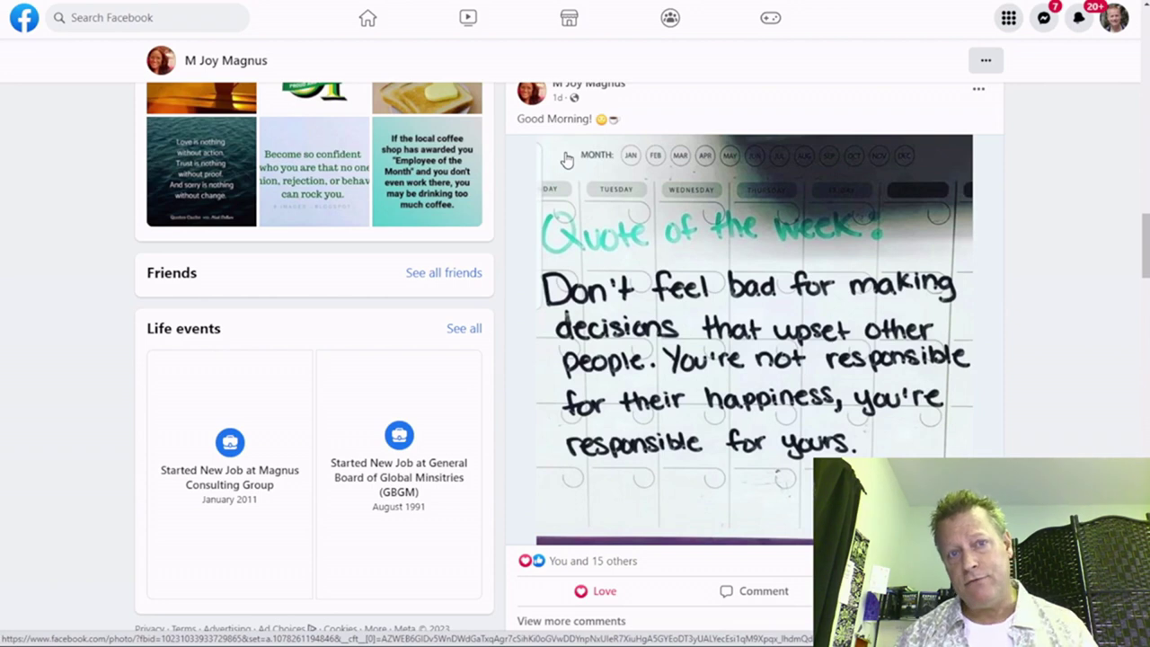
Step: Record in the member's Active Group Users details that 1 post was commented on and 3 posts reacted to, and save the updates
{"action": "mouse_move", "coordinate": [567, 94]}
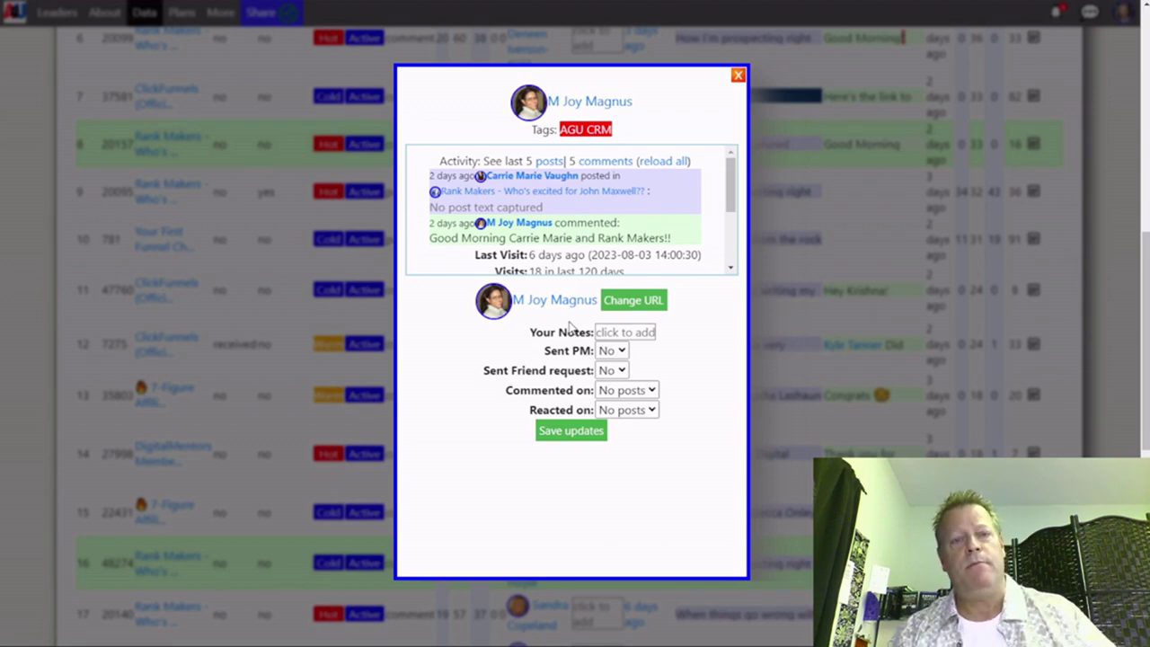
{"action": "left_click", "coordinate": [645, 390]}
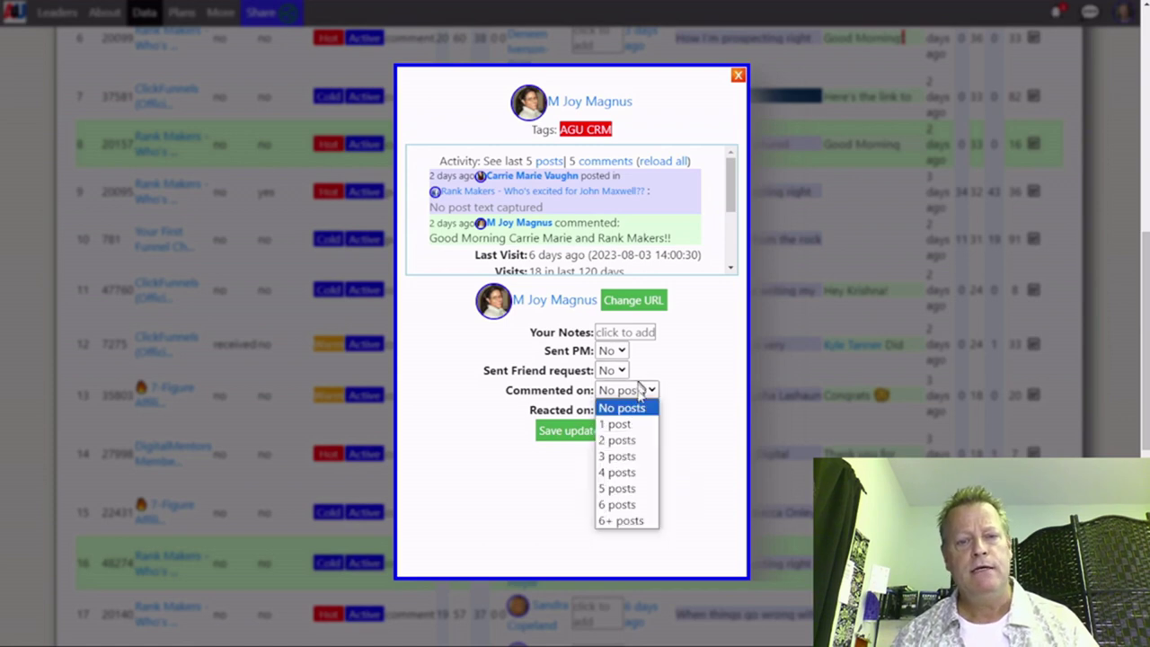
{"action": "left_click", "coordinate": [618, 424]}
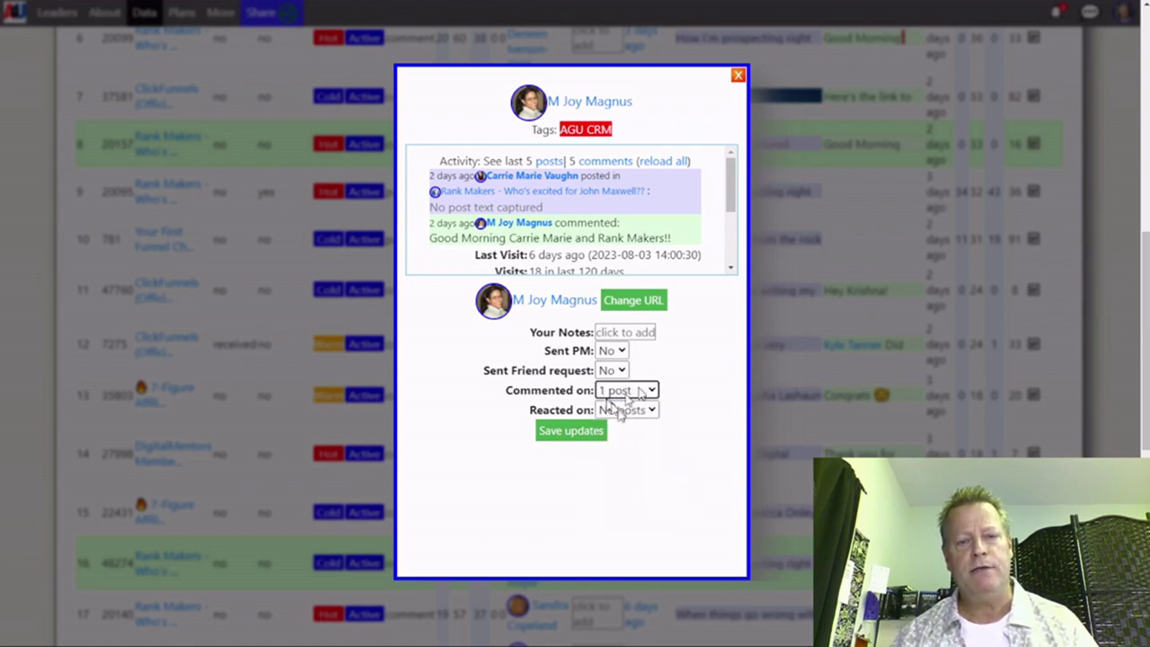
{"action": "left_click", "coordinate": [618, 414]}
{"action": "left_click", "coordinate": [626, 475]}
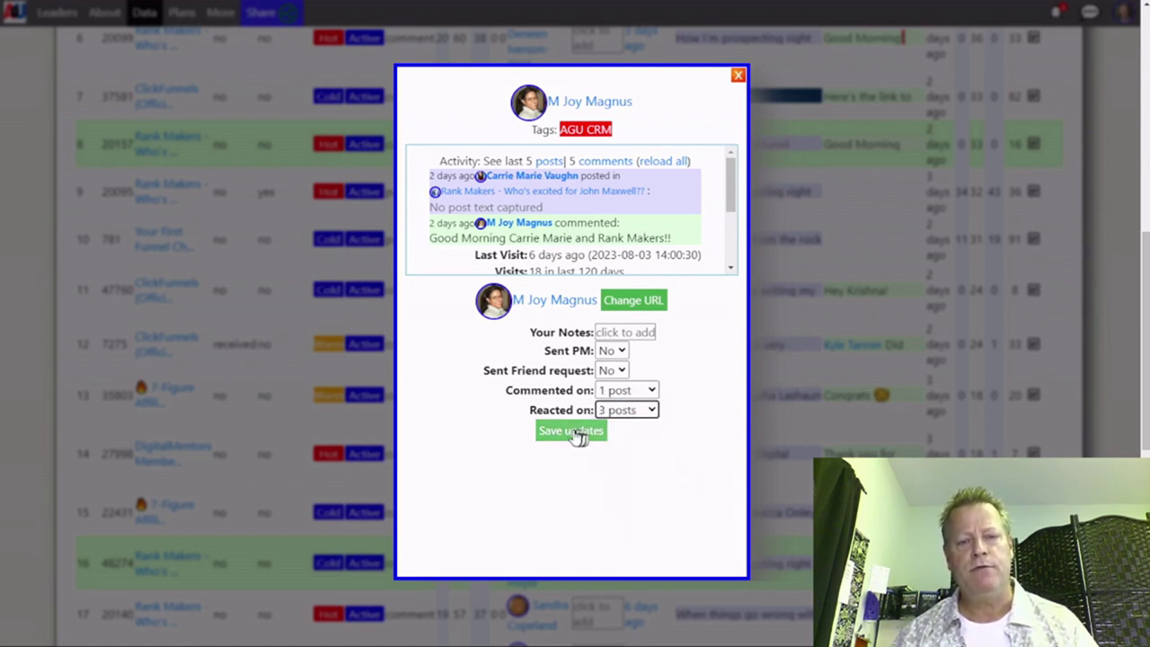
{"action": "left_click", "coordinate": [586, 431]}
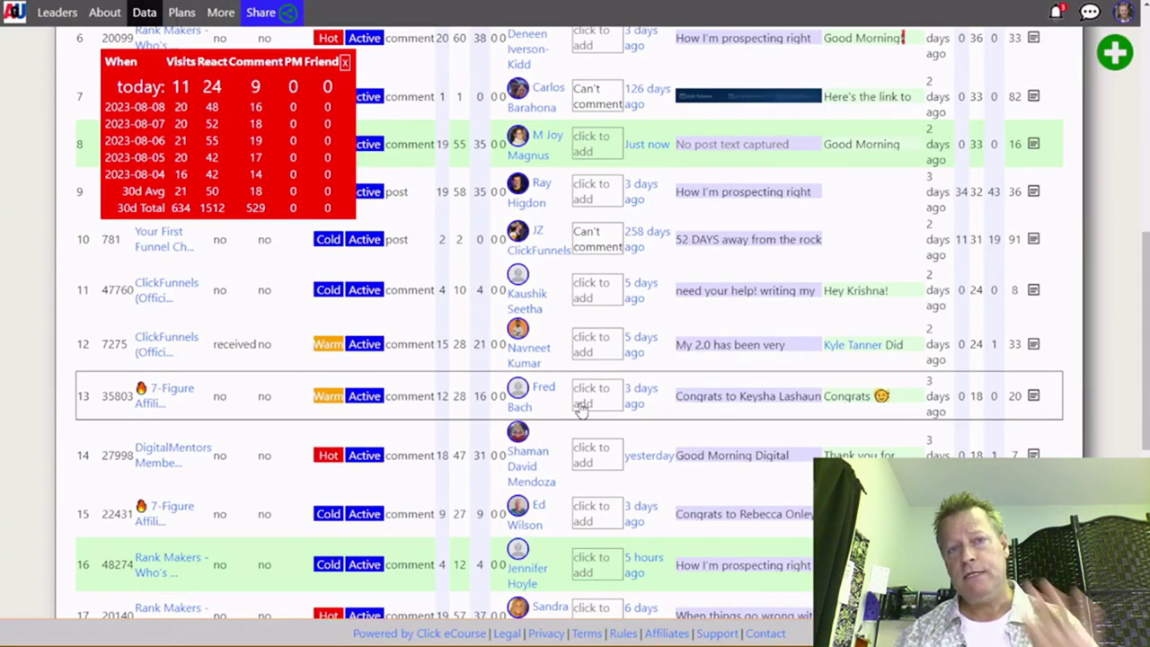
{"action": "scroll", "coordinate": [582, 409], "scroll_direction": "down", "scroll_amount": 6}
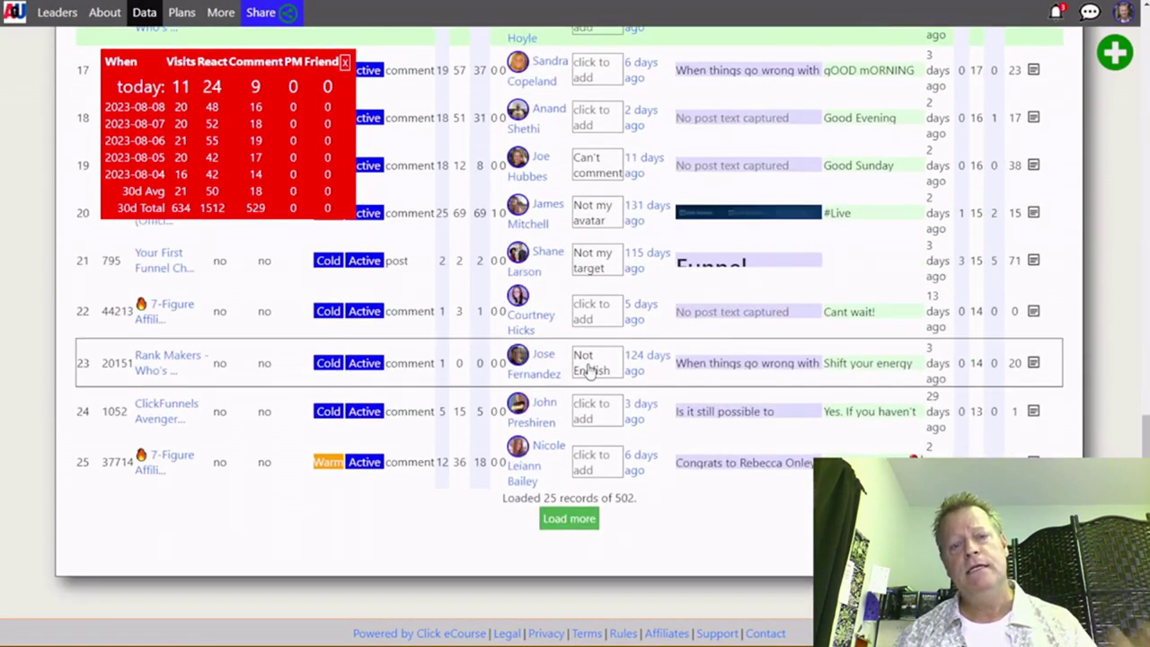
{"action": "scroll", "coordinate": [589, 370], "scroll_direction": "up", "scroll_amount": 4}
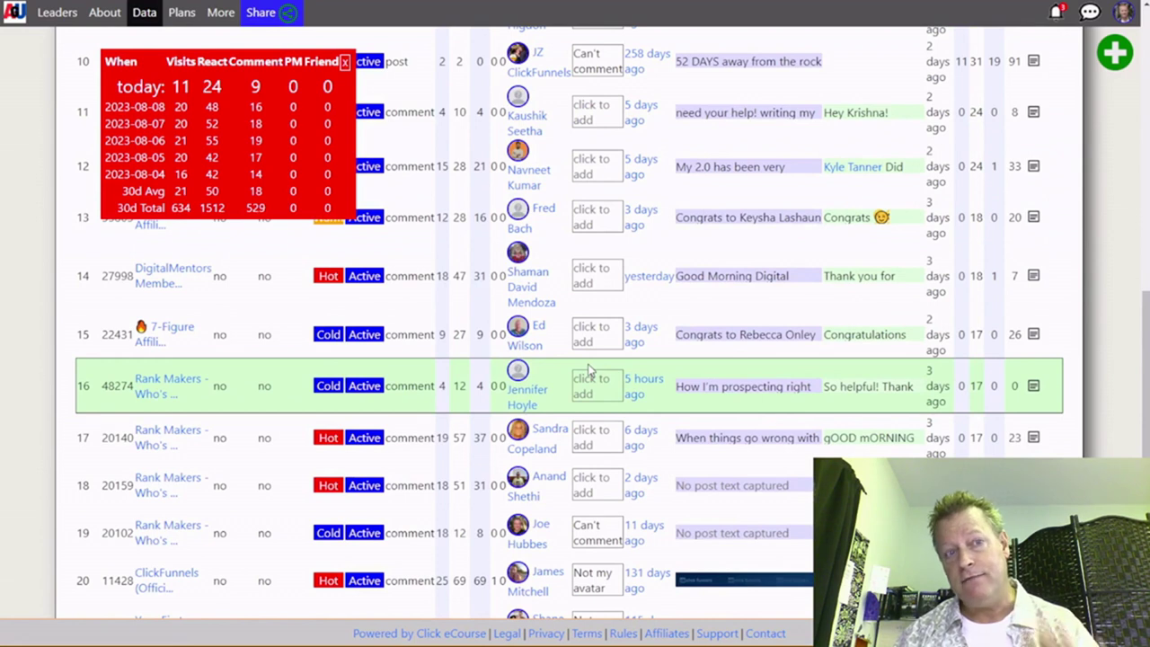
Step: Switch to the Notepad notes and add the indented sub-item "- You must post regularly on Facebook (5 to 20 times a week)" under "How do you attract prospects?"
{"action": "key", "text": "alt+Tab"}
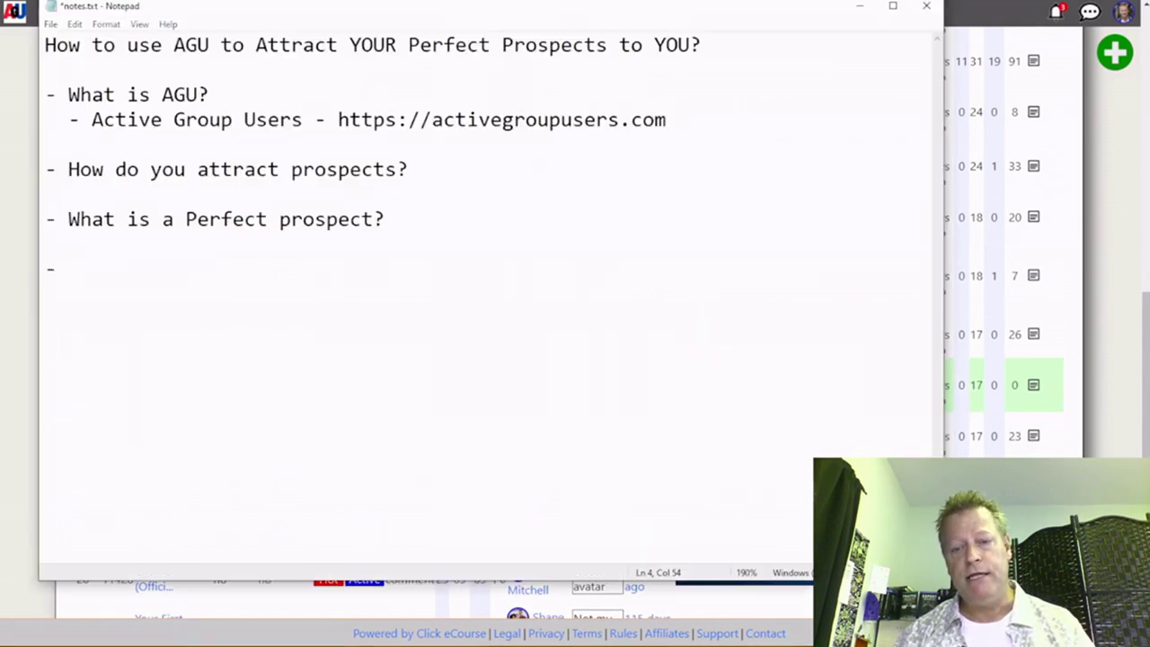
{"action": "left_click", "coordinate": [173, 97]}
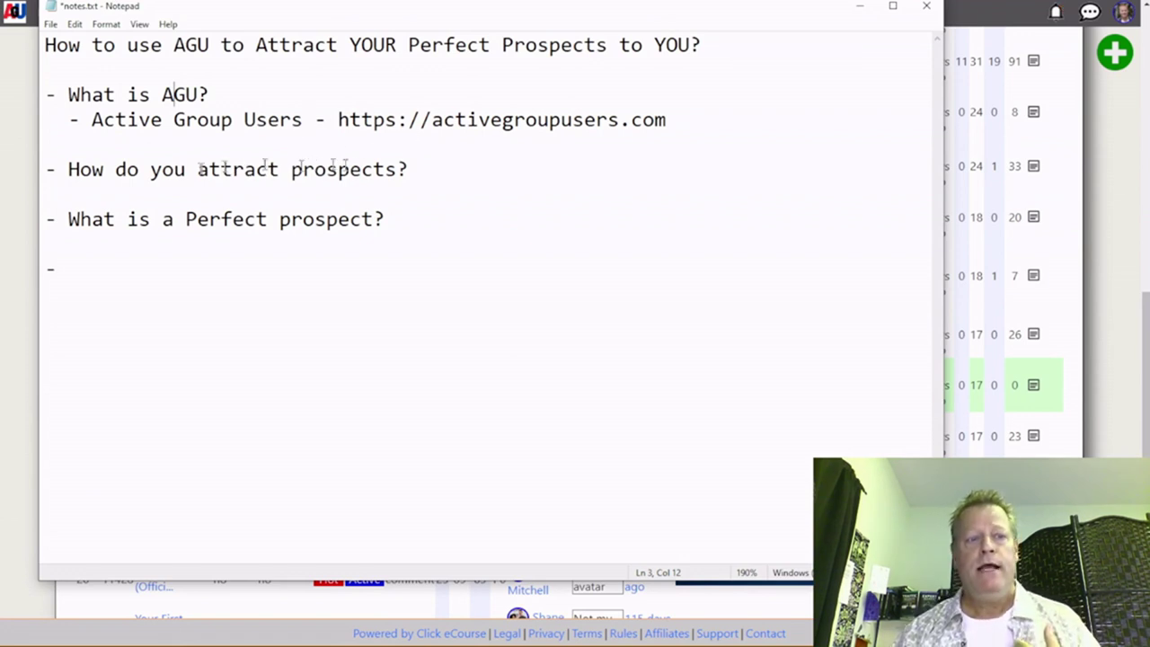
{"action": "left_click", "coordinate": [416, 170]}
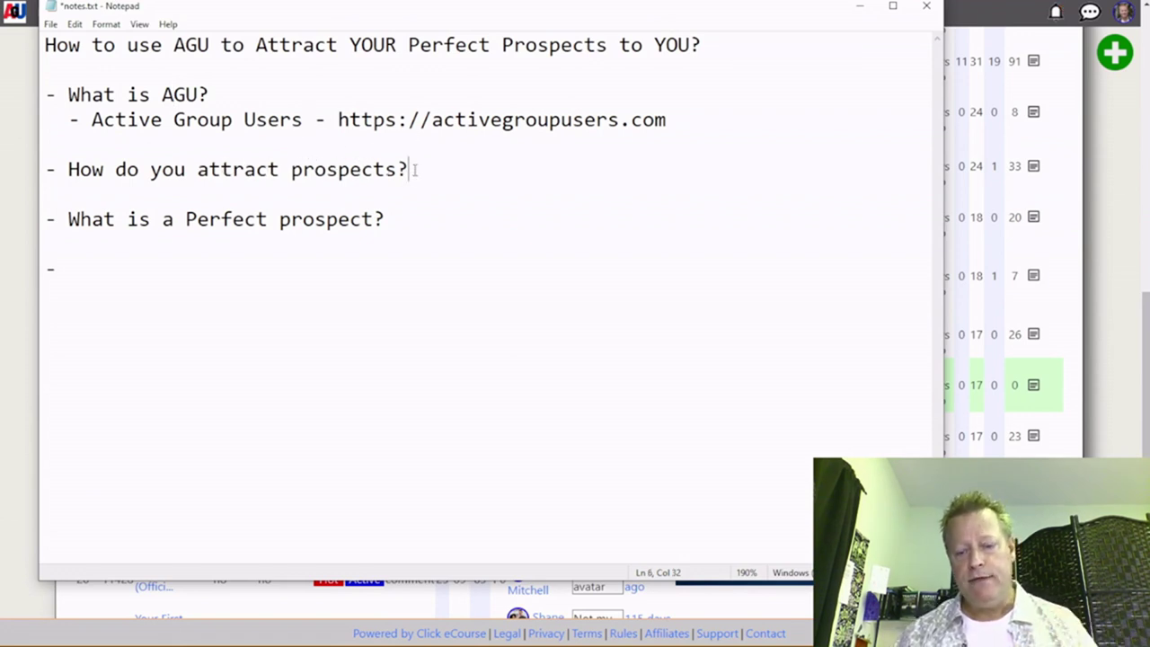
{"action": "key", "text": "Return"}
{"action": "type", "text": "- You must "}
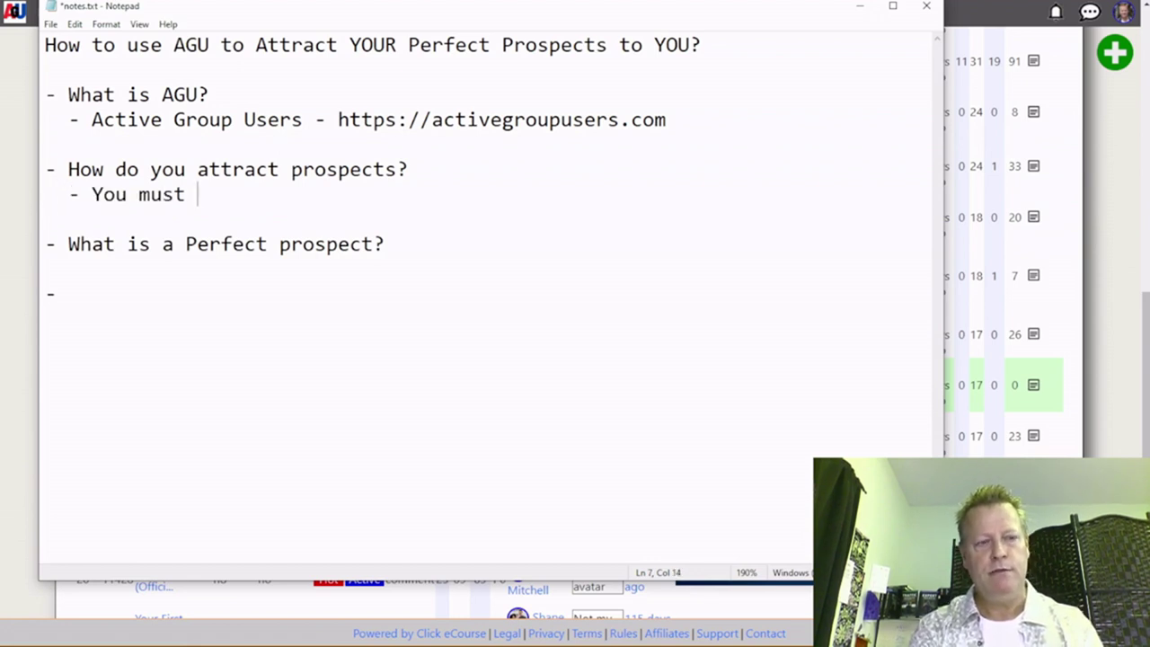
{"action": "type", "text": "post "}
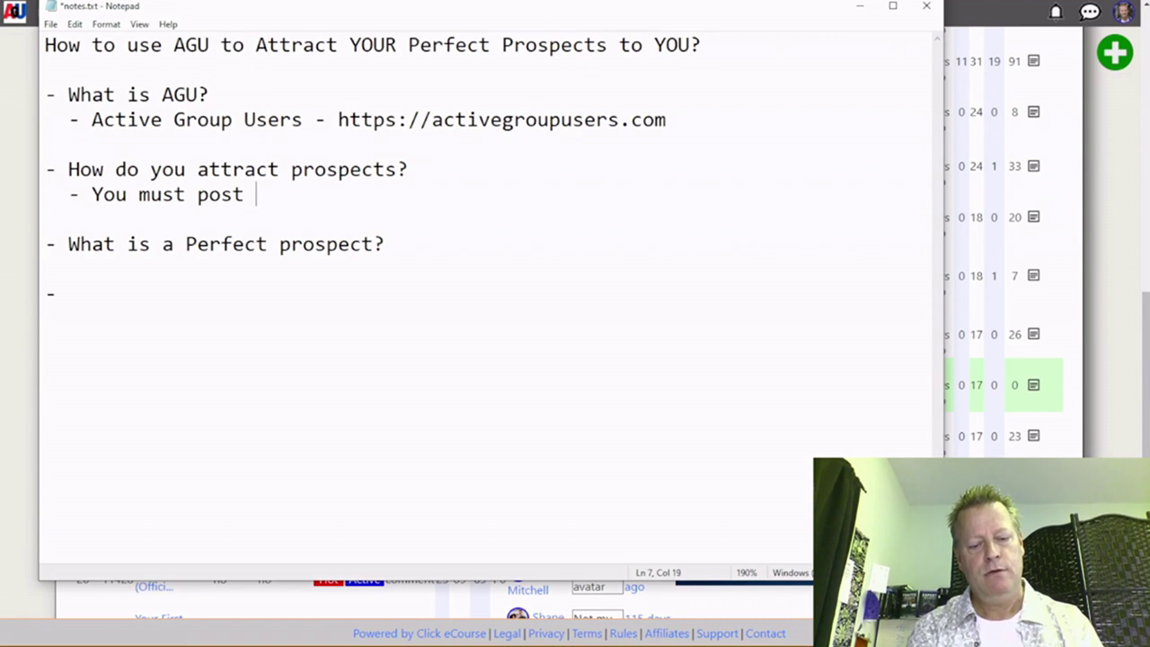
{"action": "type", "text": "regularly "}
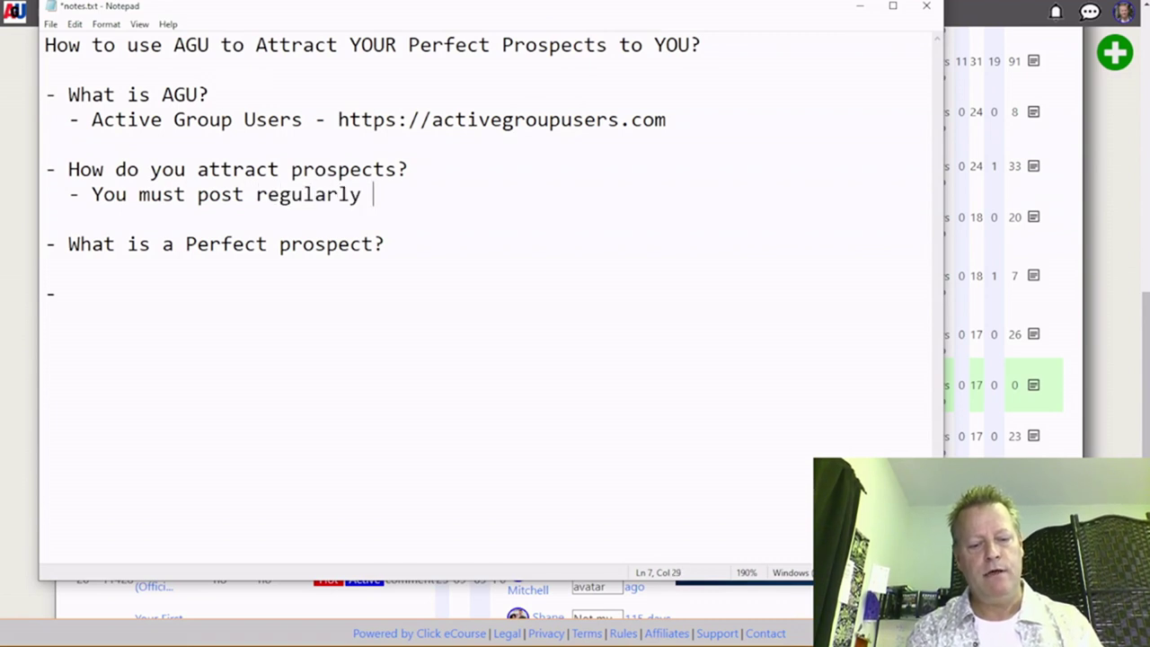
{"action": "type", "text": "on "}
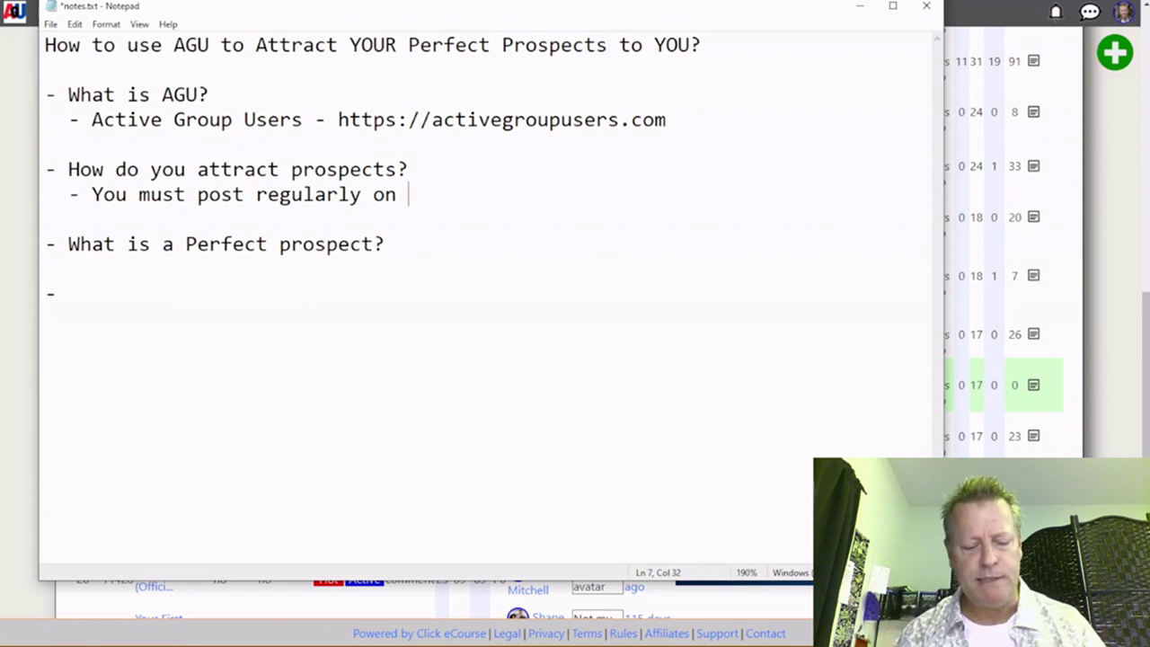
{"action": "type", "text": "Face"}
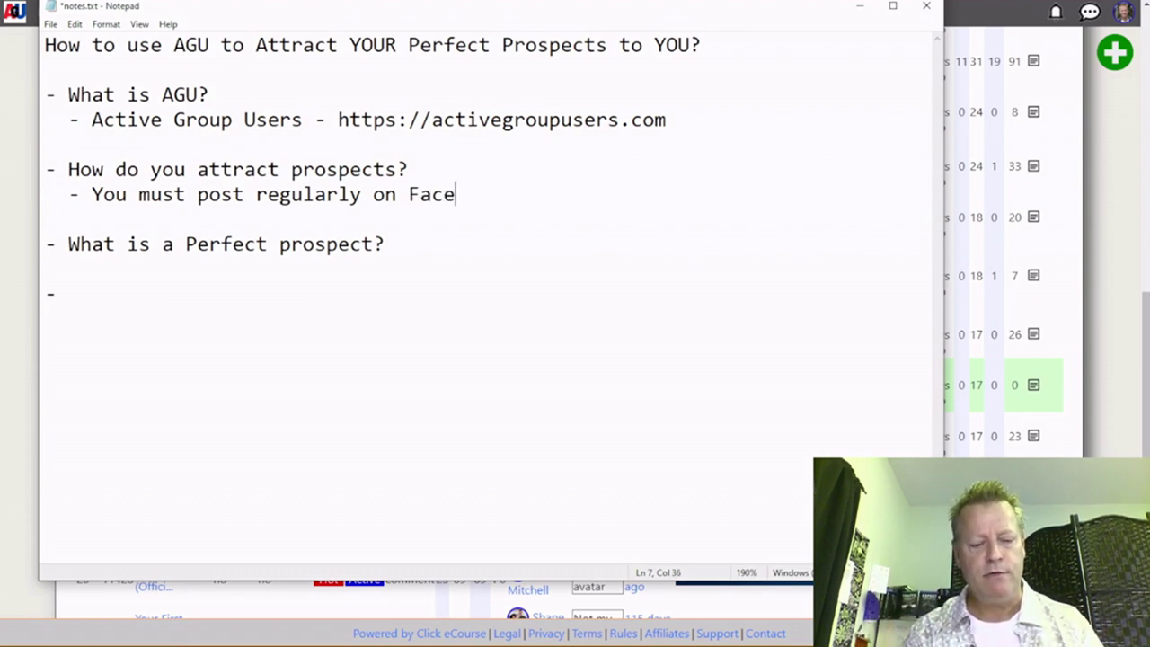
{"action": "type", "text": "book ("}
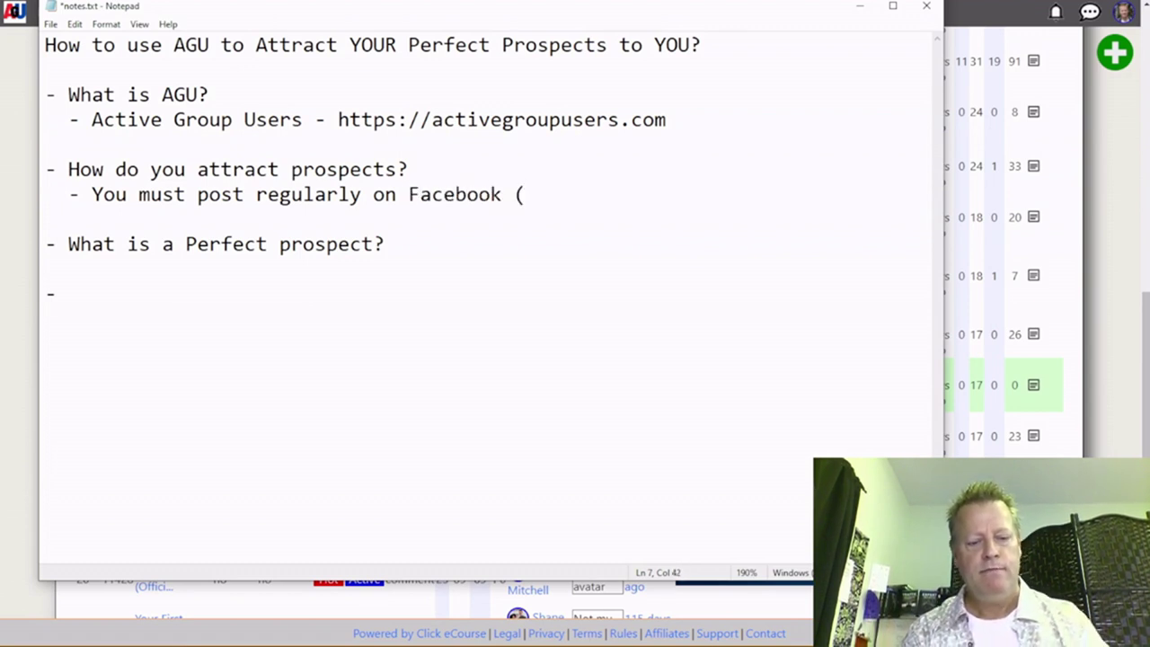
{"action": "type", "text": "5 to 20 time s"}
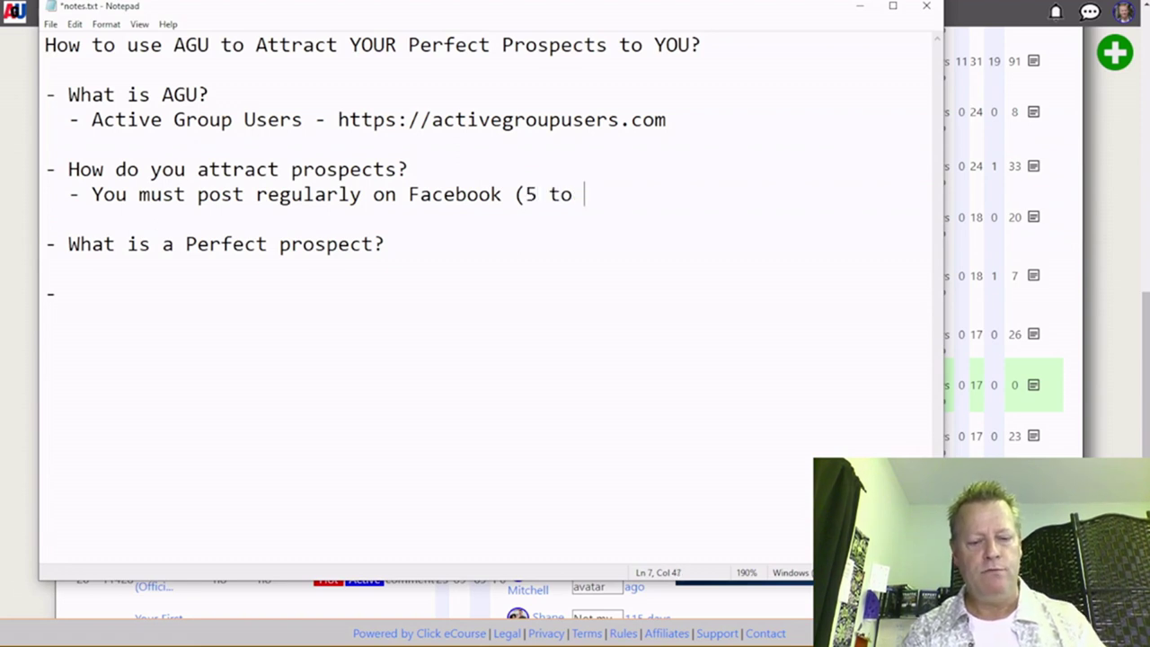
{"action": "key", "text": "BackSpace"}
{"action": "key", "text": "BackSpace"}
{"action": "type", "text": "s a wekk)"}
{"action": "key", "text": "BackSpace"}
{"action": "key", "text": "BackSpace"}
{"action": "key", "text": "BackSpace"}
{"action": "type", "text": "ek)"}
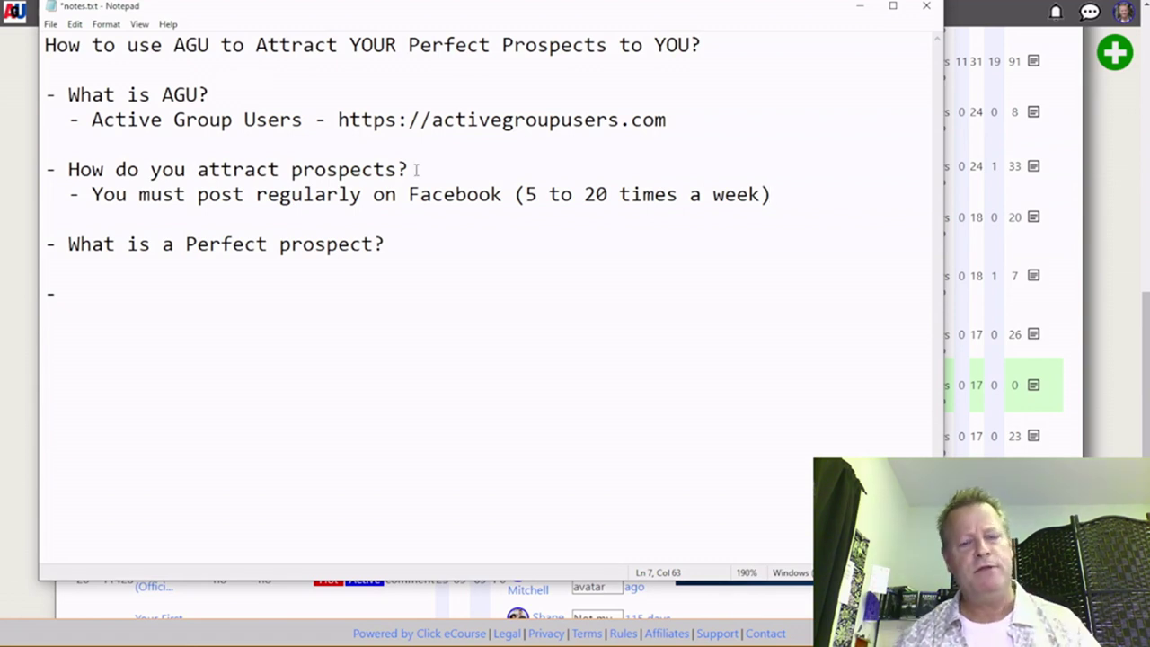
Step: Add a second indented sub-item "- You must also engage on other people's posts" under "How do you attract prospects?"
{"action": "key", "text": "Return"}
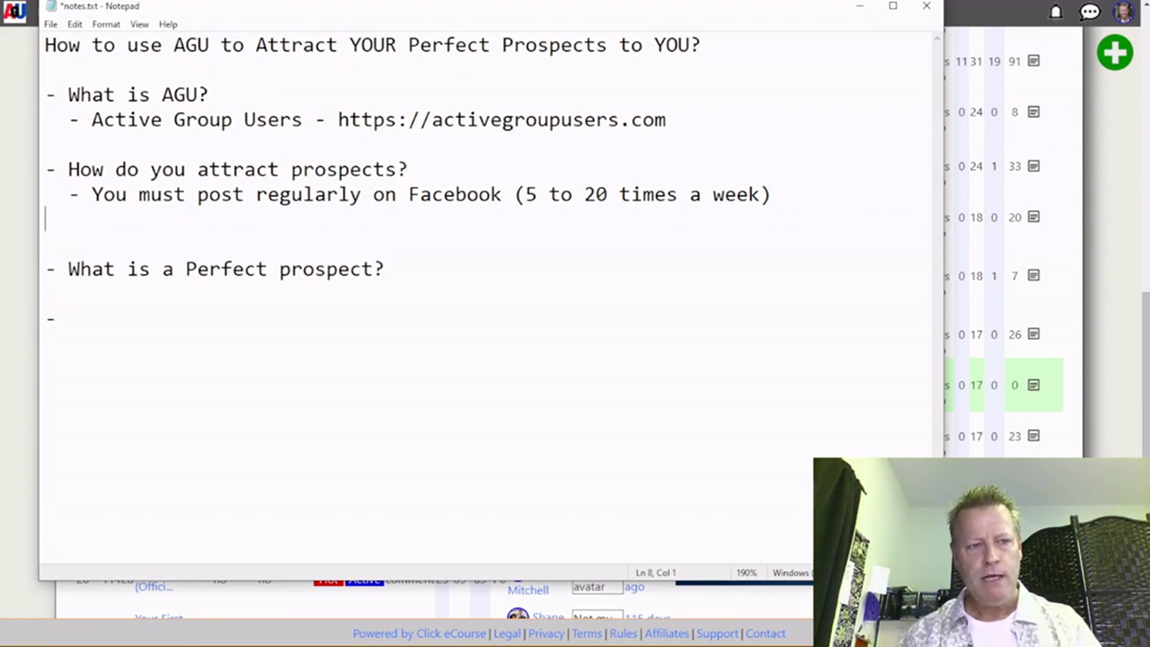
{"action": "type", "text": "- You m"}
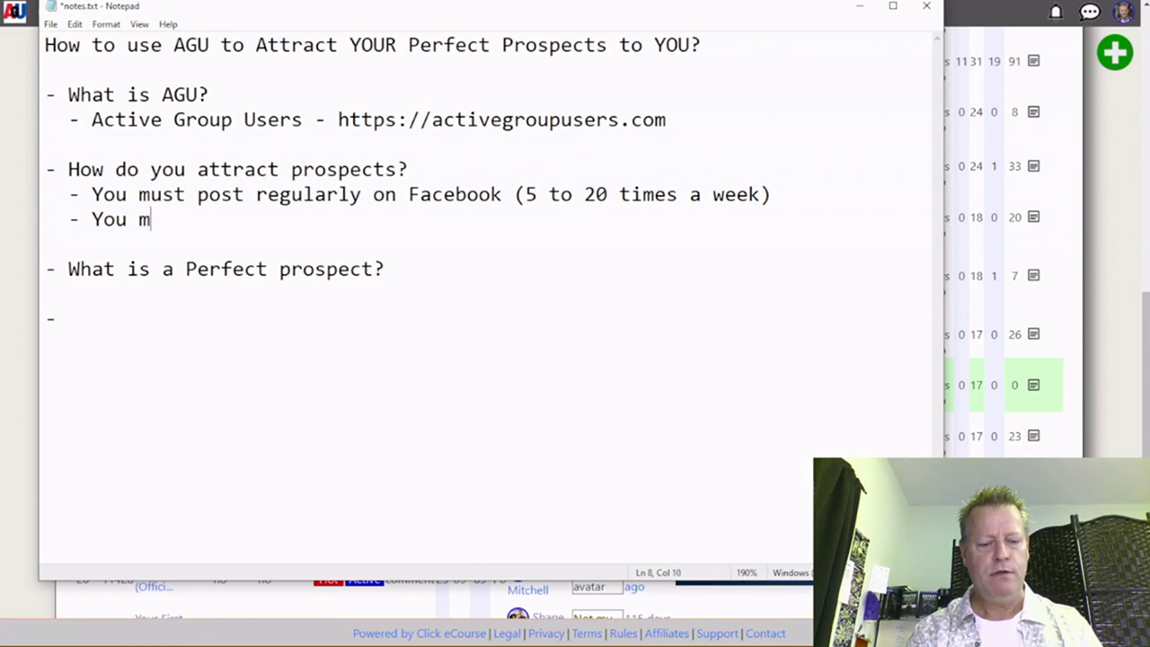
{"action": "type", "text": "ust also eng"}
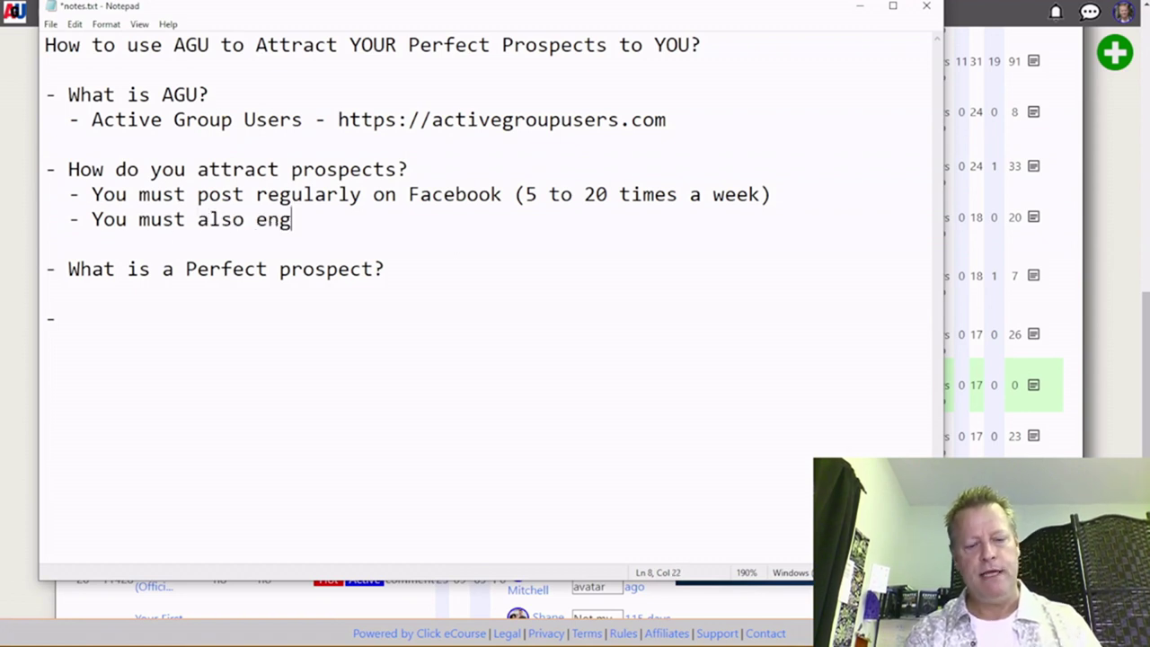
{"action": "type", "text": "age on other p"}
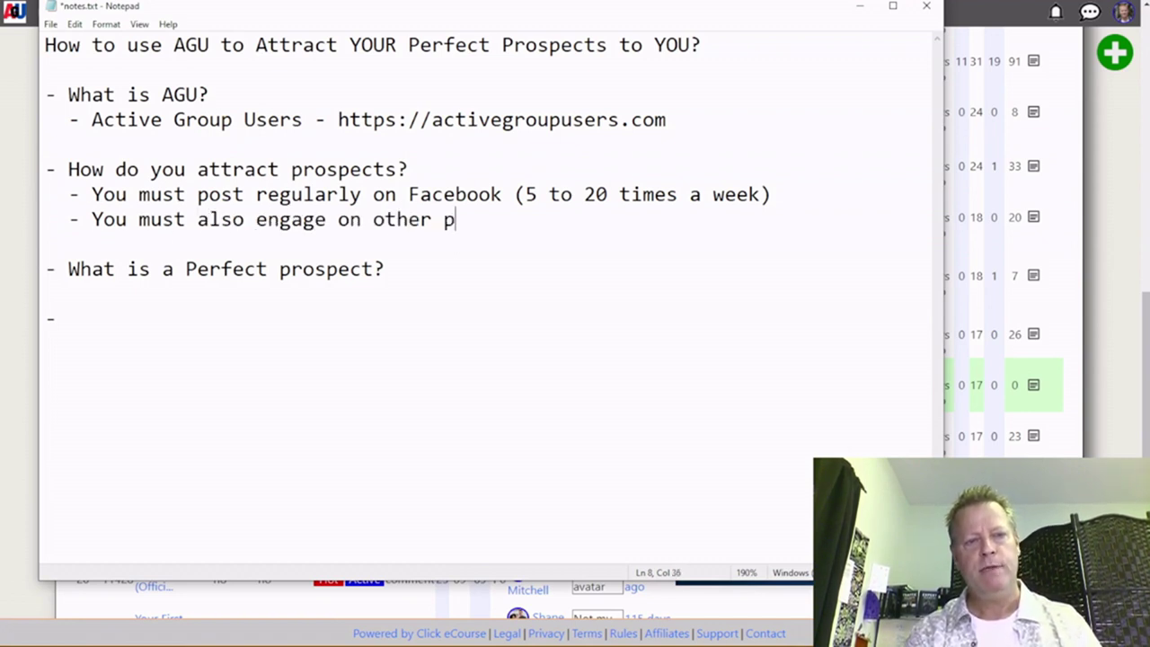
{"action": "type", "text": "eopl's"}
{"action": "key", "text": "BackSpace"}
{"action": "key", "text": "BackSpace"}
{"action": "key", "text": "BackSpace"}
{"action": "type", "text": "'s po"}
{"action": "type", "text": "ts"}
{"action": "key", "text": "BackSpace"}
{"action": "key", "text": "BackSpace"}
{"action": "type", "text": "sts"}
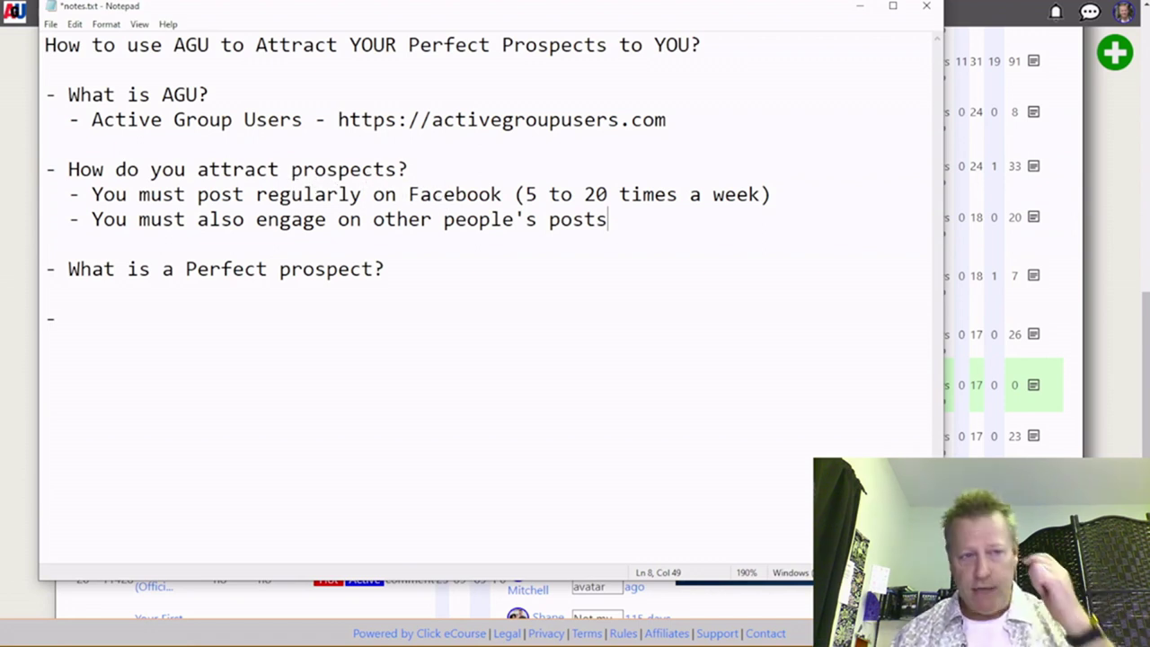
Step: Highlight "attract prospects" and "Perfect prospect" in the notes, and place the cursor after "What is a Perfect prospect?"
{"action": "left_click_drag", "start_coordinate": [208, 169], "coordinate": [397, 168]}
{"action": "left_click_drag", "start_coordinate": [185, 269], "coordinate": [357, 280]}
{"action": "left_click", "coordinate": [387, 269]}
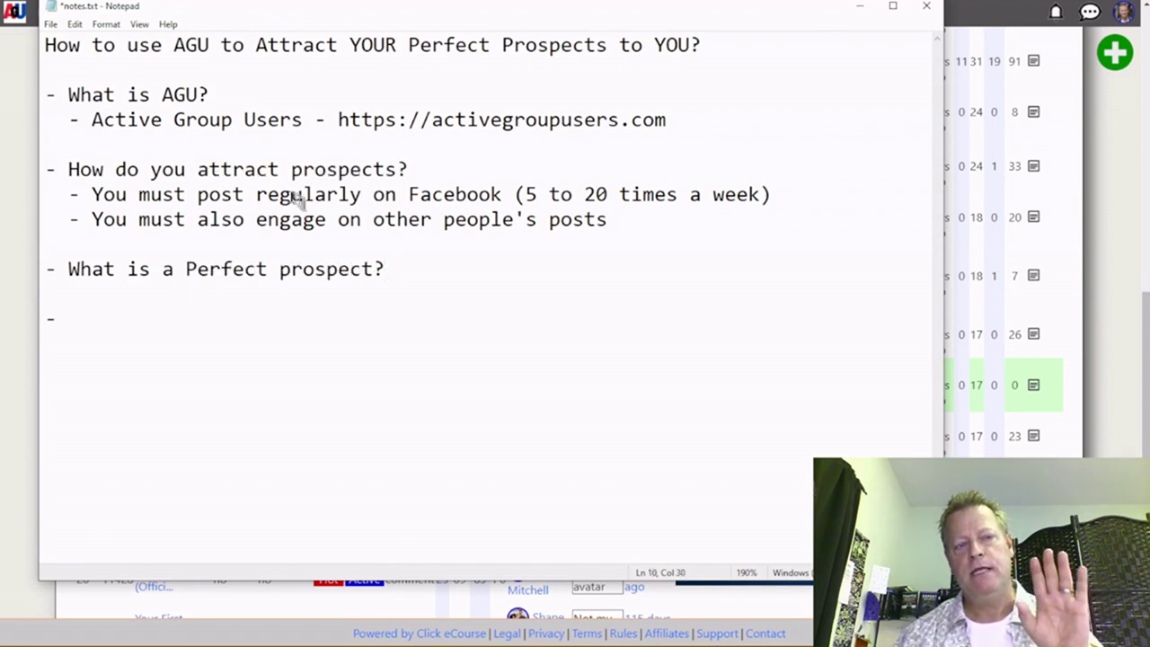
Step: Highlight the text about posting regularly and engaging under "How do you attract prospects?" in the notes
{"action": "left_click_drag", "start_coordinate": [244, 194], "coordinate": [287, 221]}
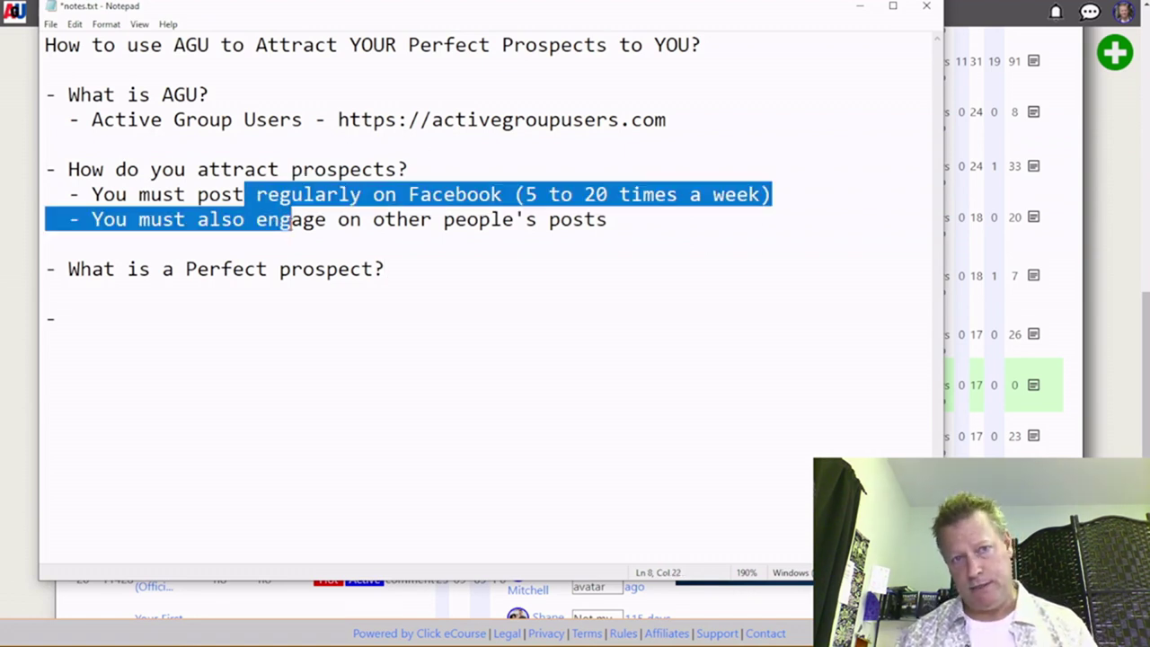
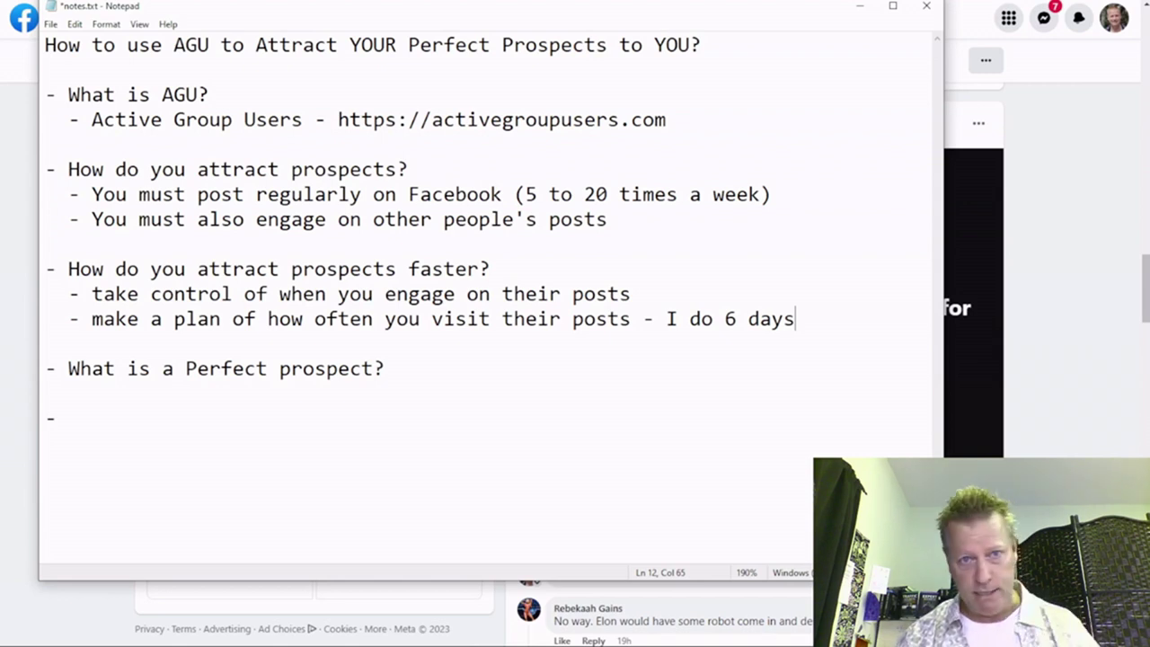
Step: Under "What is a Perfect prospect?", add the indented sub-item "- someone who is your avatar" and start another indented line
{"action": "left_click", "coordinate": [405, 370]}
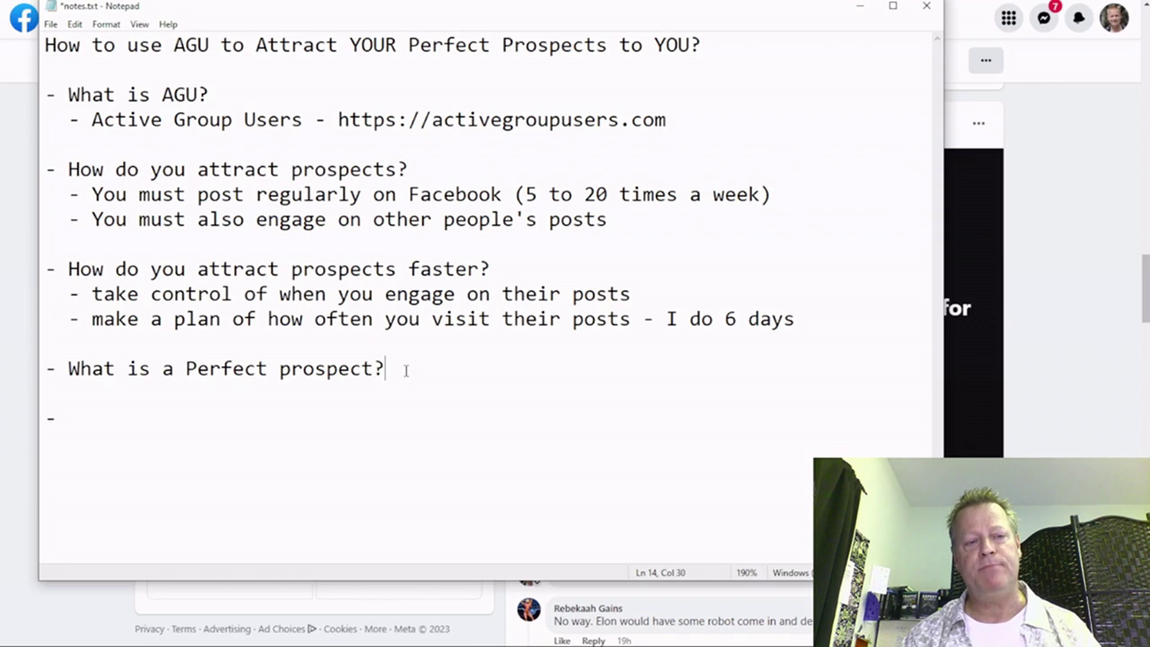
{"action": "key", "text": "Down"}
{"action": "type", "text": "- someone"}
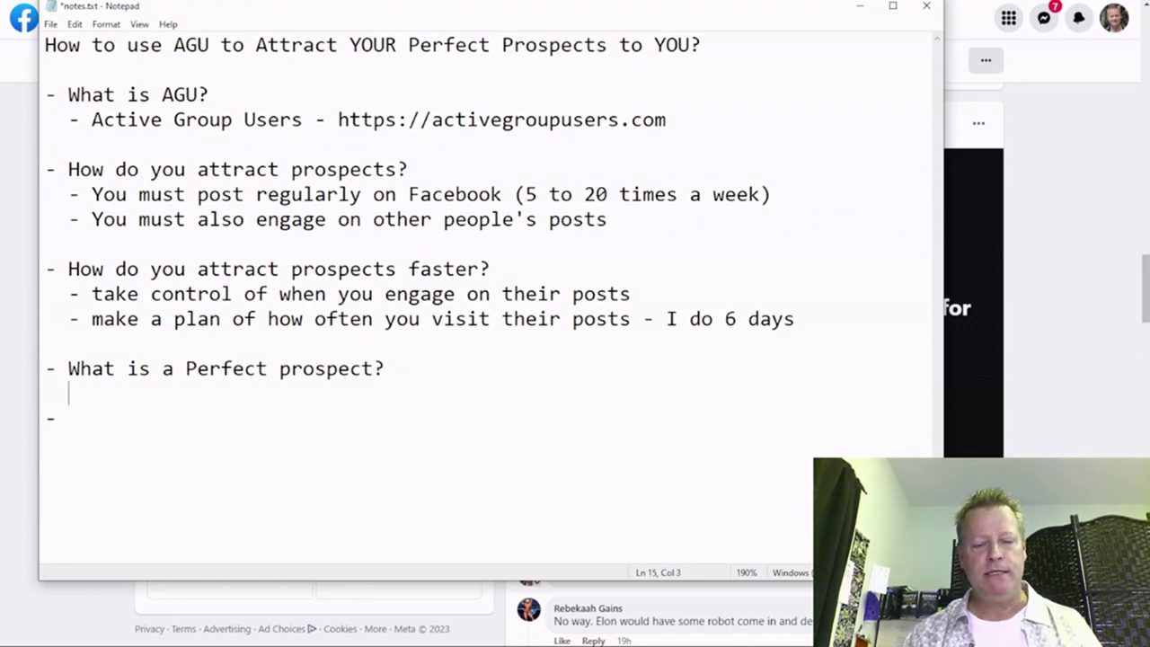
{"action": "type", "text": " wh"}
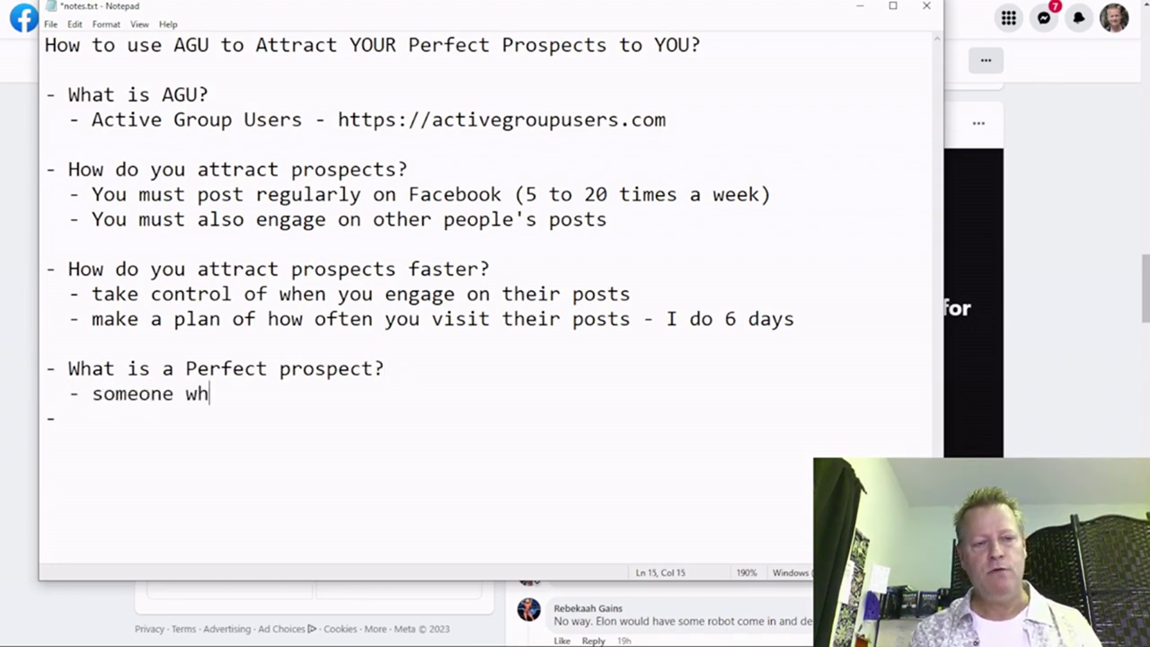
{"action": "type", "text": "o is your avatar"}
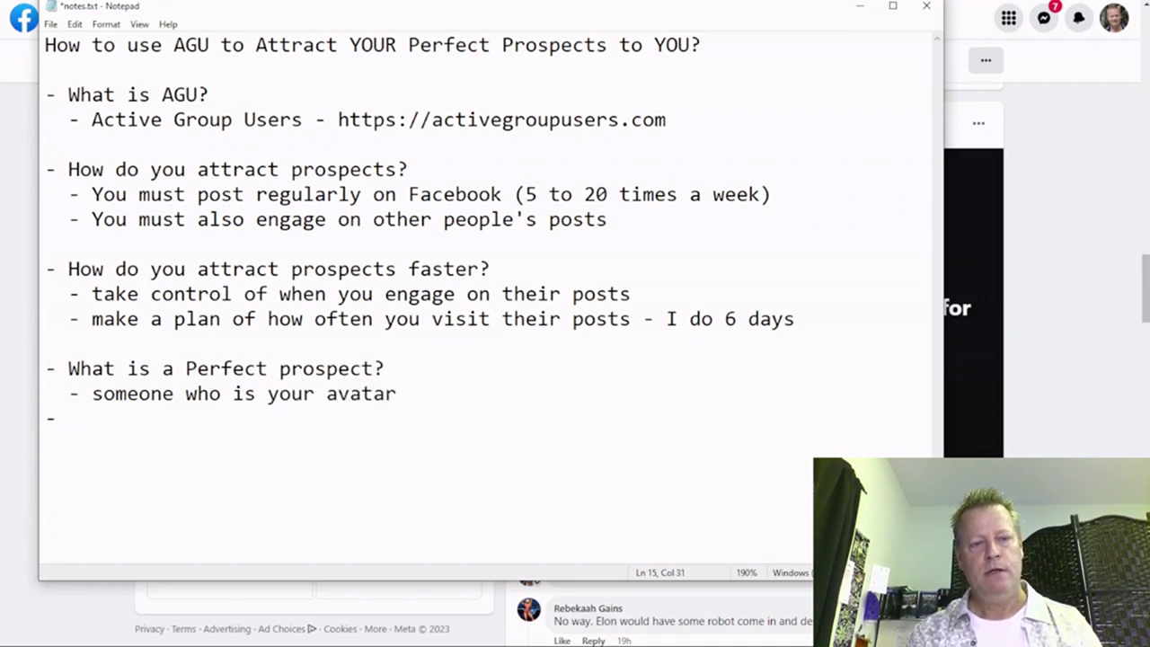
{"action": "key", "text": "Return"}
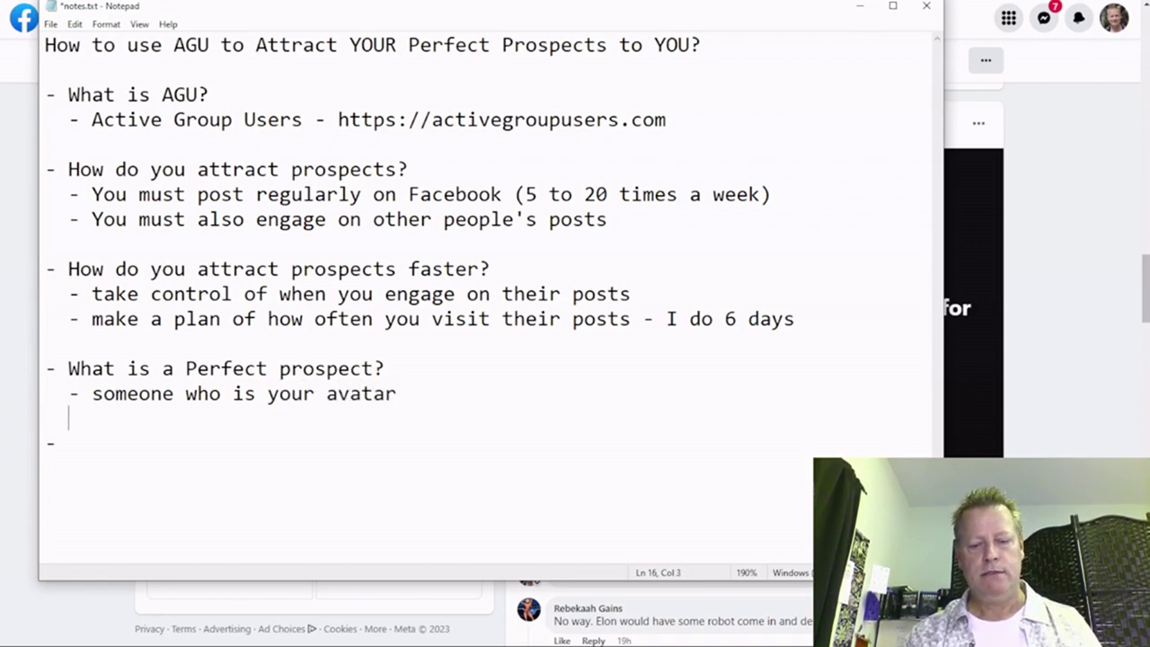
Step: Add the sub-items "- someone who hangs out in groups where your avatar is" and "- someone who is active on Facebook so you can interact with them"
{"action": "type", "text": "- someone who hangs out in groups where your avatar is"}
{"action": "key", "text": "Return"}
{"action": "type", "text": "- some"}
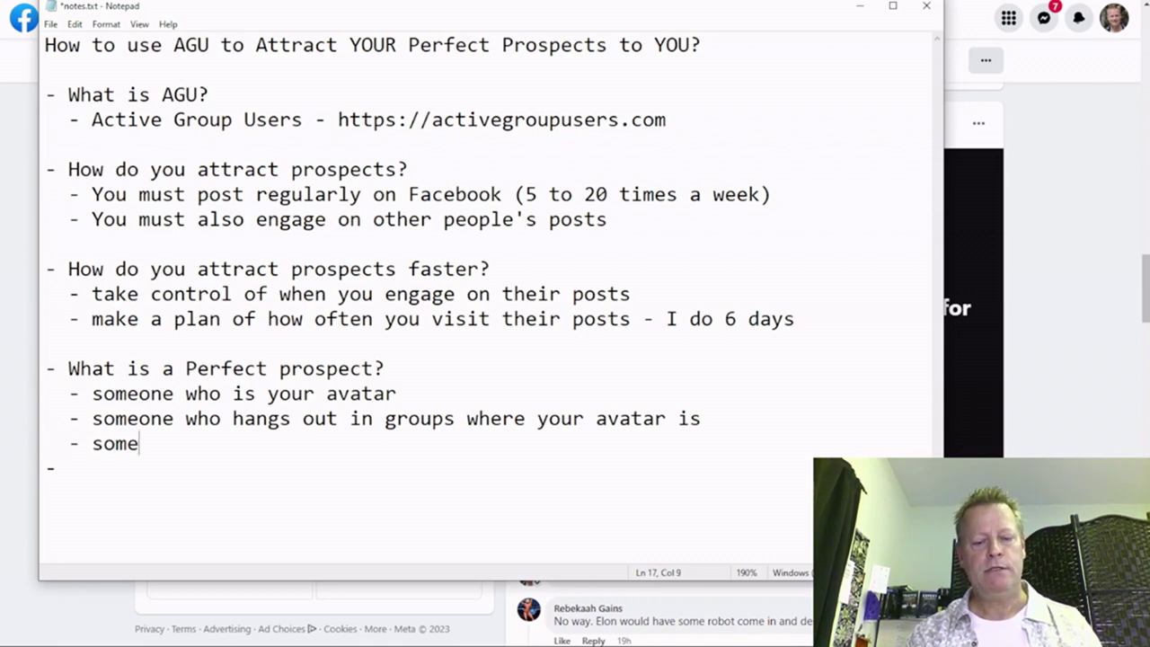
{"action": "type", "text": "one who "}
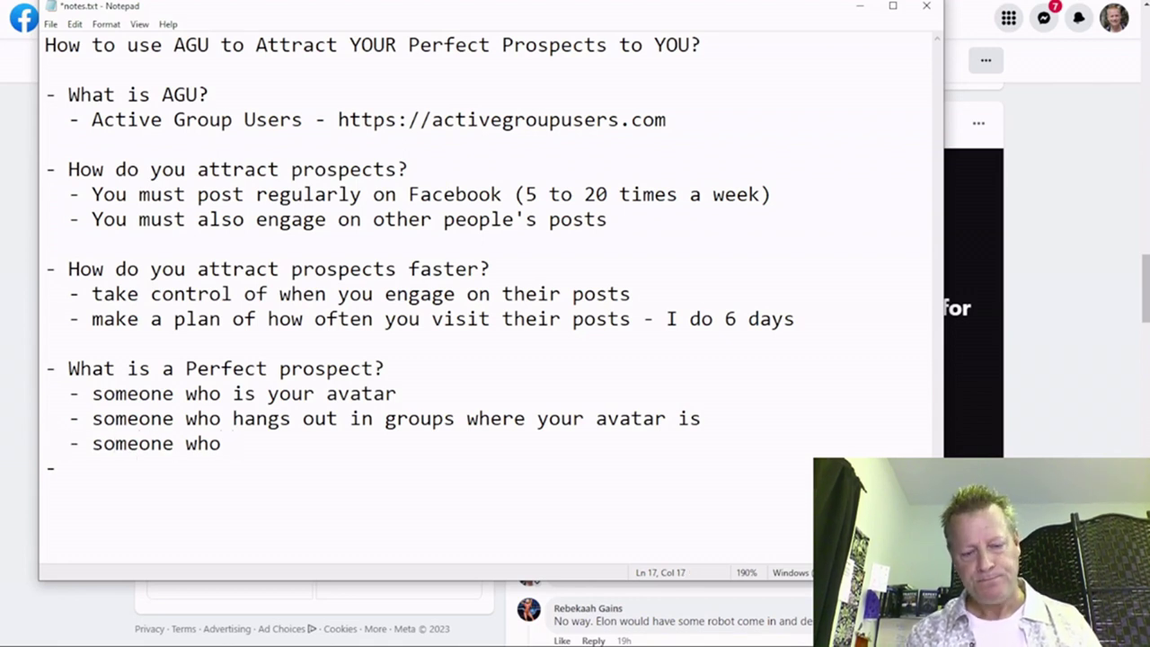
{"action": "type", "text": "is active on Facebook so you can interact with them"}
{"action": "key", "text": "Return"}
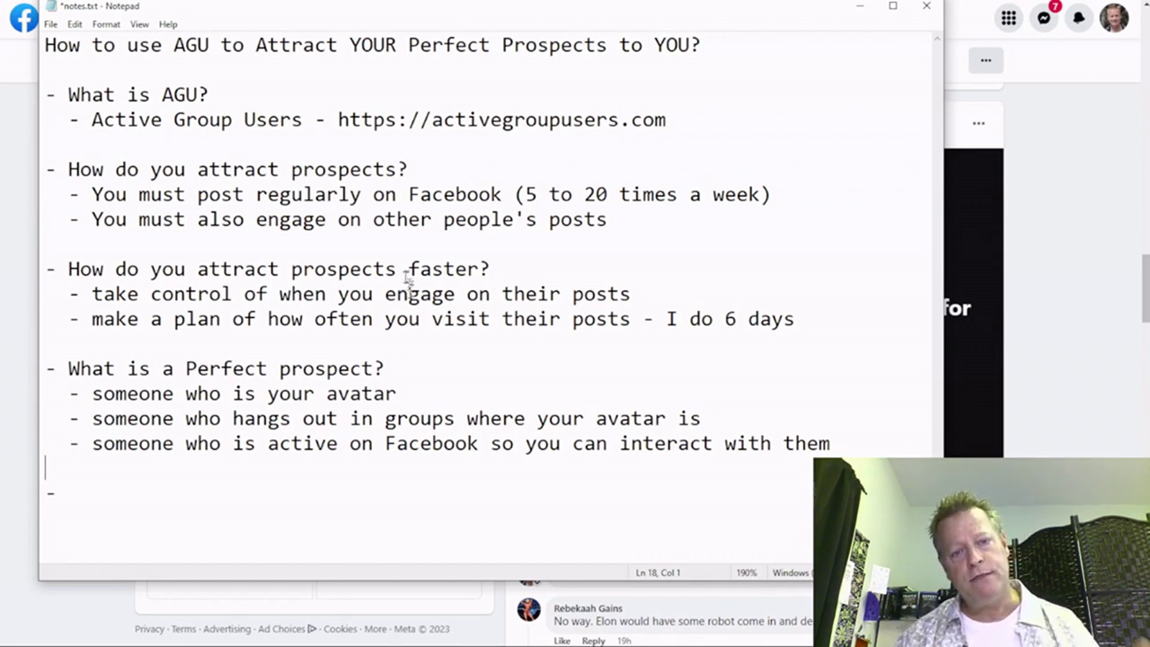
Step: Review the notes by highlighting the group and Facebook activity criteria, "AGU", and "take control of when you engage on their posts"
{"action": "left_click_drag", "start_coordinate": [196, 419], "coordinate": [702, 419]}
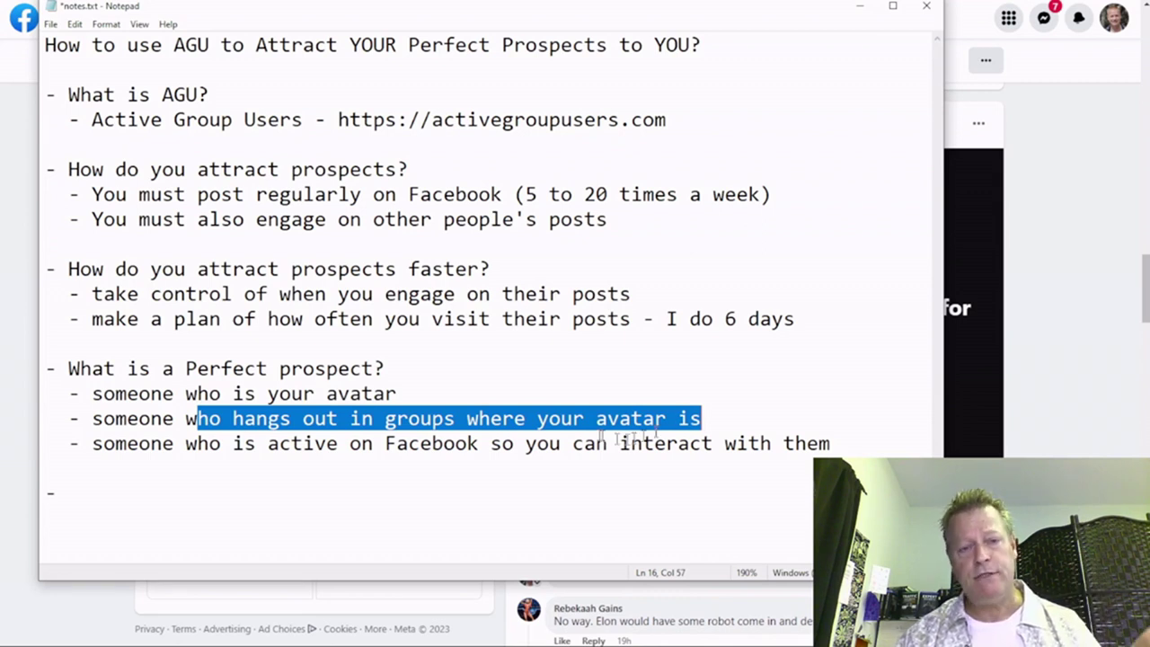
{"action": "left_click", "coordinate": [292, 439]}
{"action": "left_click_drag", "start_coordinate": [363, 418], "coordinate": [670, 415]}
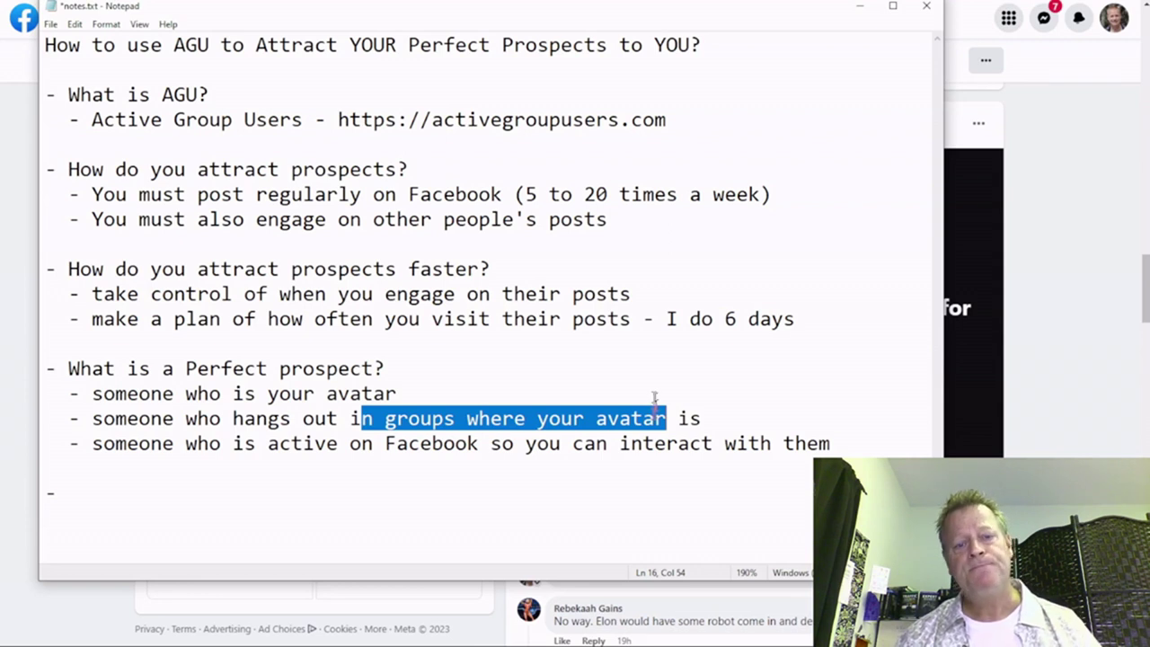
{"action": "left_click", "coordinate": [632, 418]}
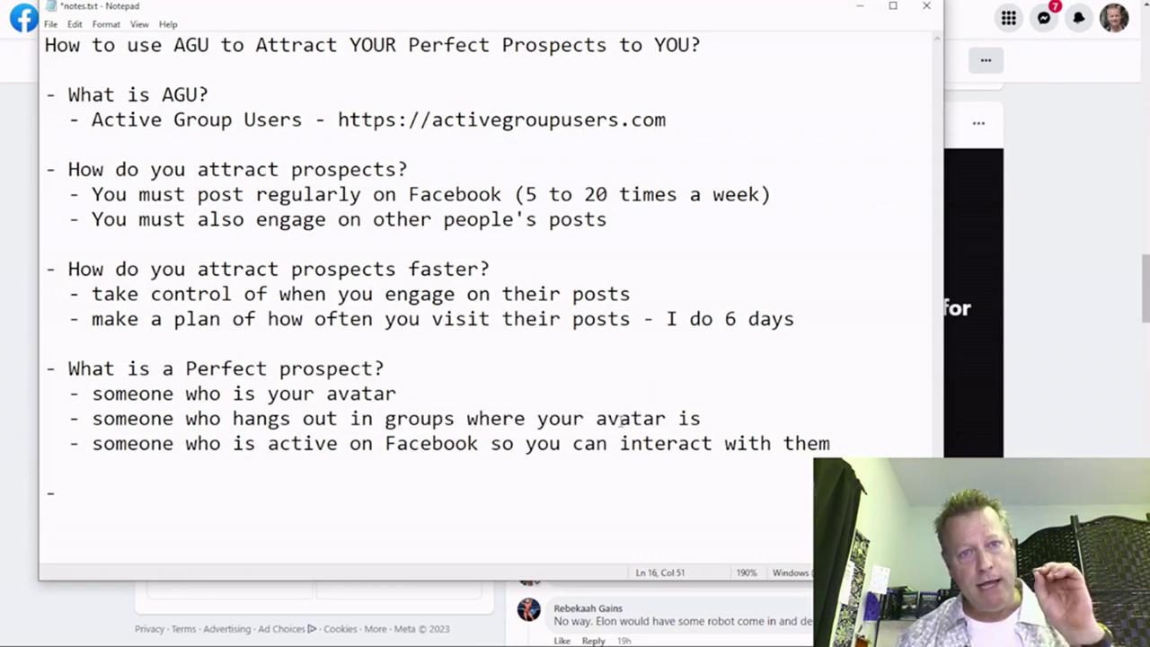
{"action": "left_click_drag", "start_coordinate": [162, 94], "coordinate": [210, 94]}
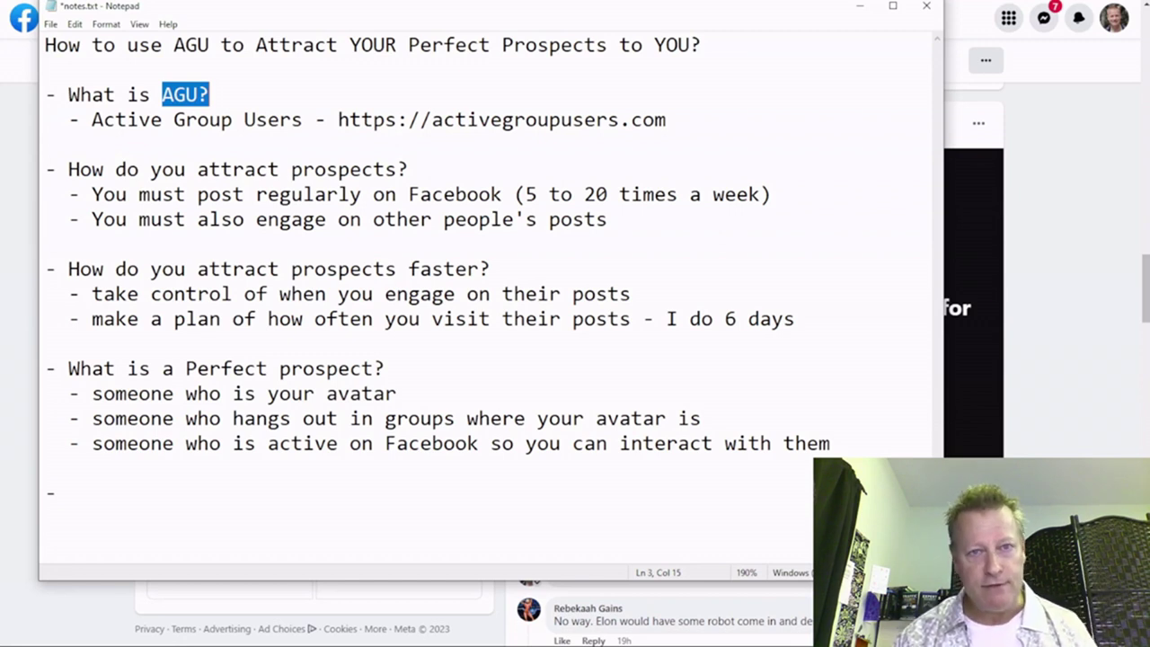
{"action": "left_click_drag", "start_coordinate": [174, 443], "coordinate": [830, 443]}
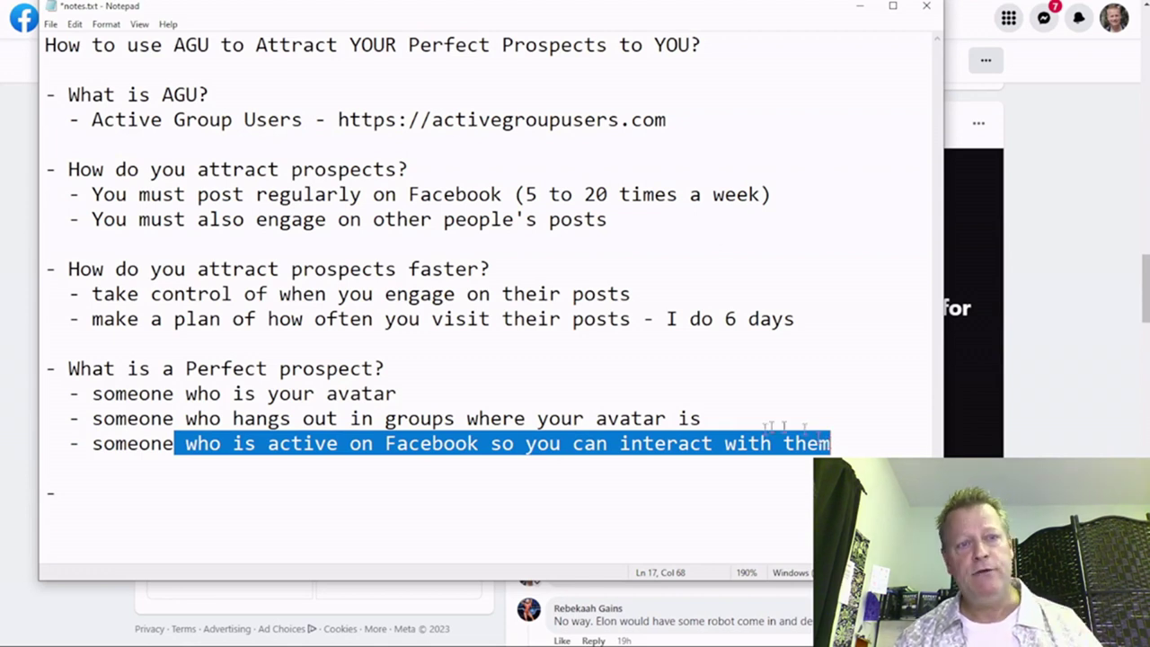
{"action": "double_click", "coordinate": [191, 45]}
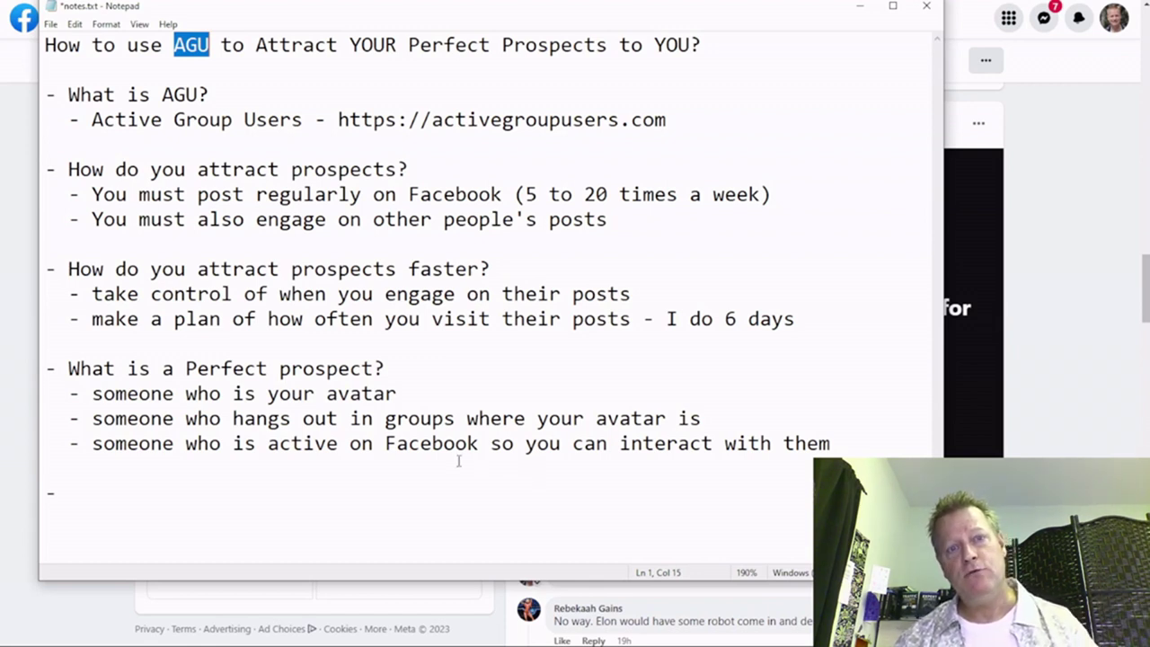
{"action": "left_click_drag", "start_coordinate": [93, 294], "coordinate": [633, 294]}
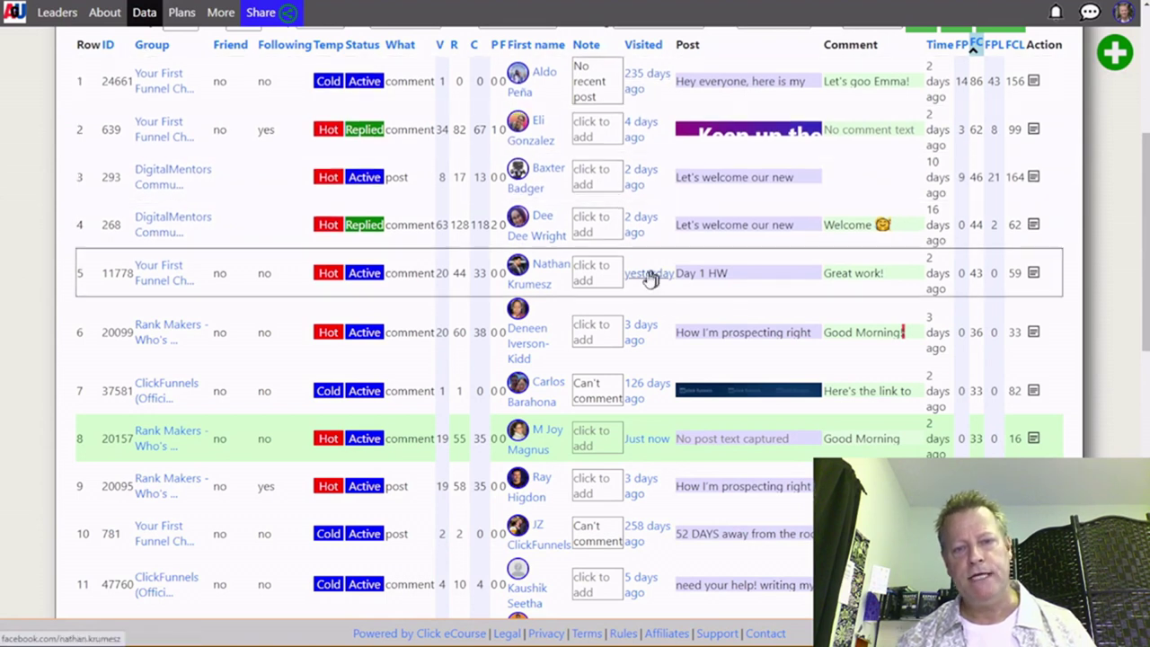
Step: Look through the 25 listed members in Active Group Users and load more records
{"action": "scroll", "coordinate": [633, 346], "scroll_direction": "down", "scroll_amount": 3}
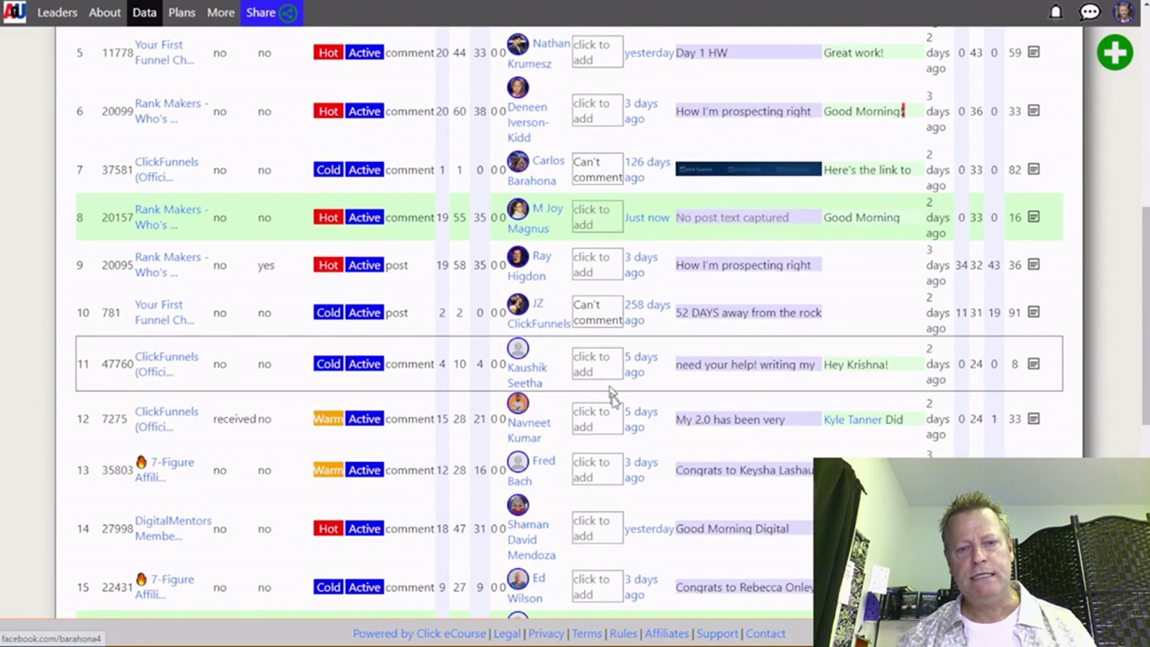
{"action": "scroll", "coordinate": [611, 396], "scroll_direction": "down", "scroll_amount": 4}
{"action": "scroll", "coordinate": [643, 431], "scroll_direction": "down", "scroll_amount": 3}
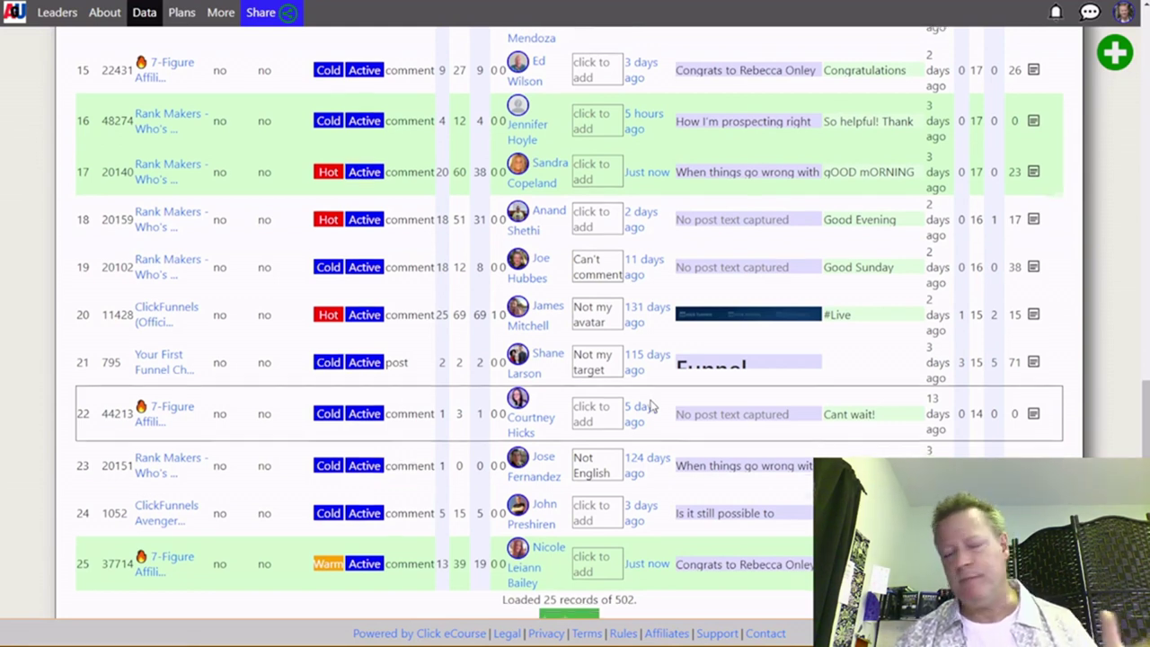
{"action": "scroll", "coordinate": [653, 407], "scroll_direction": "down", "scroll_amount": 2}
{"action": "left_click", "coordinate": [569, 518]}
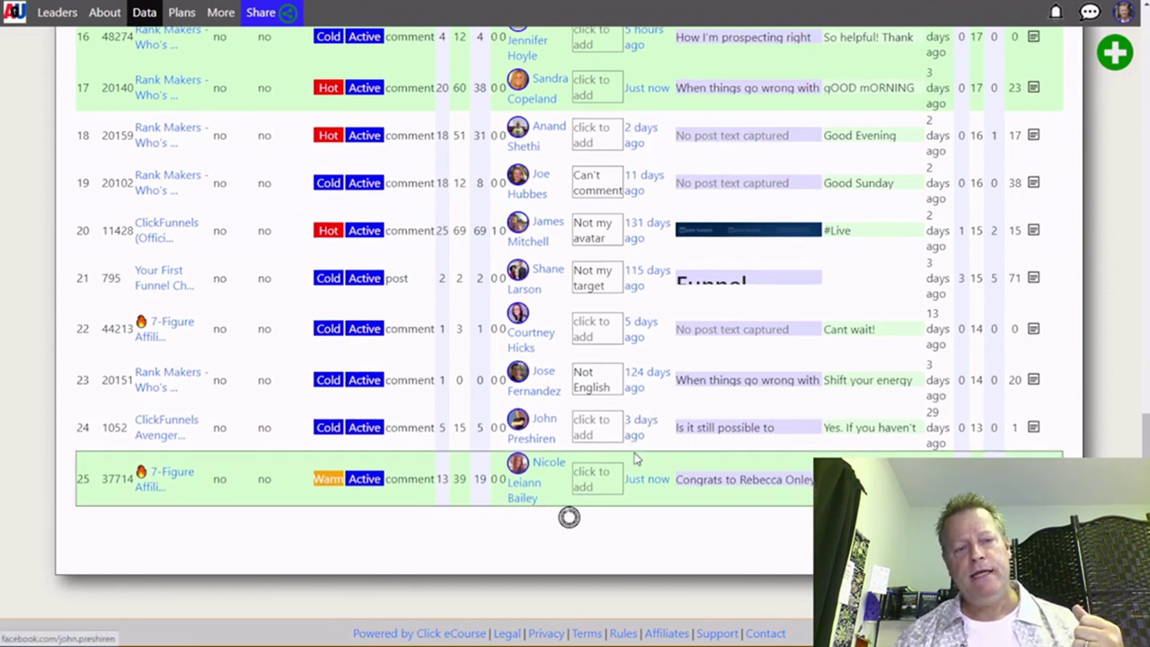
Step: Open the details of the member in row 39, highlight part of the last visit date, and open their Facebook profile
{"action": "scroll", "coordinate": [643, 499], "scroll_direction": "down", "scroll_amount": 4}
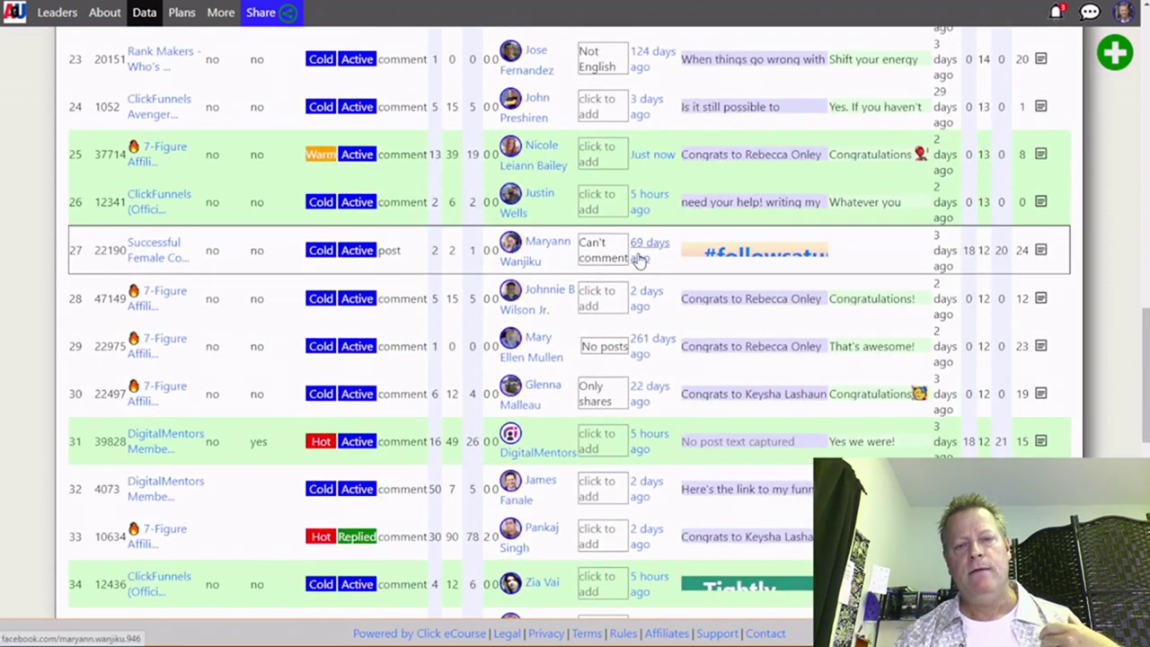
{"action": "scroll", "coordinate": [648, 477], "scroll_direction": "down", "scroll_amount": 3}
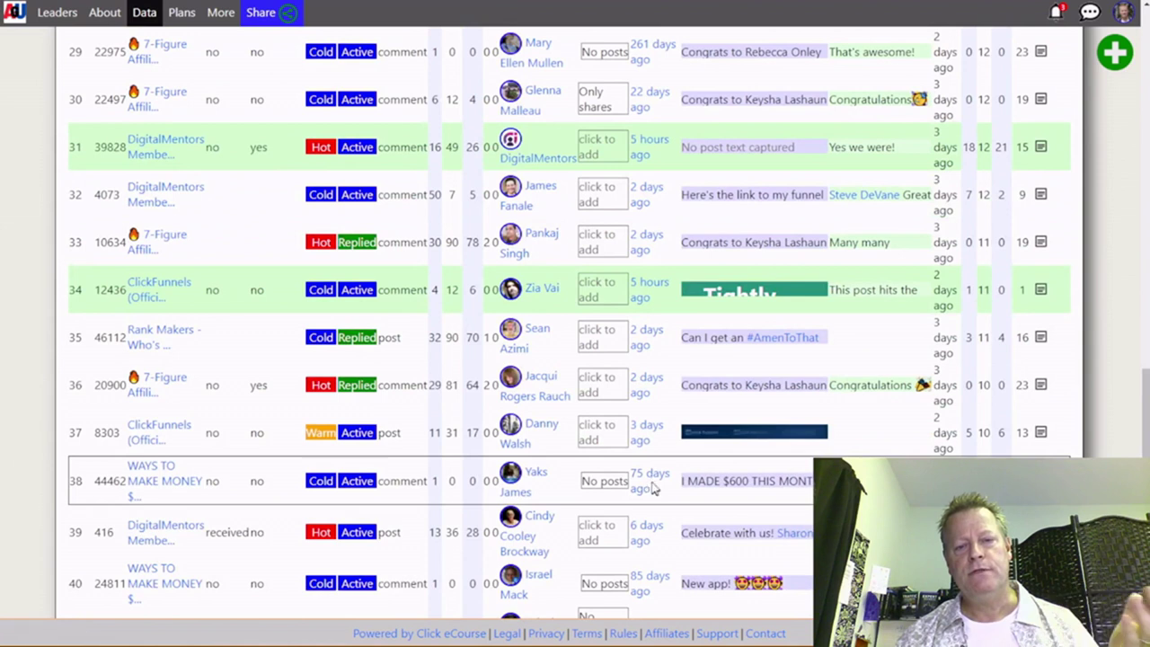
{"action": "scroll", "coordinate": [655, 499], "scroll_direction": "down", "scroll_amount": 3}
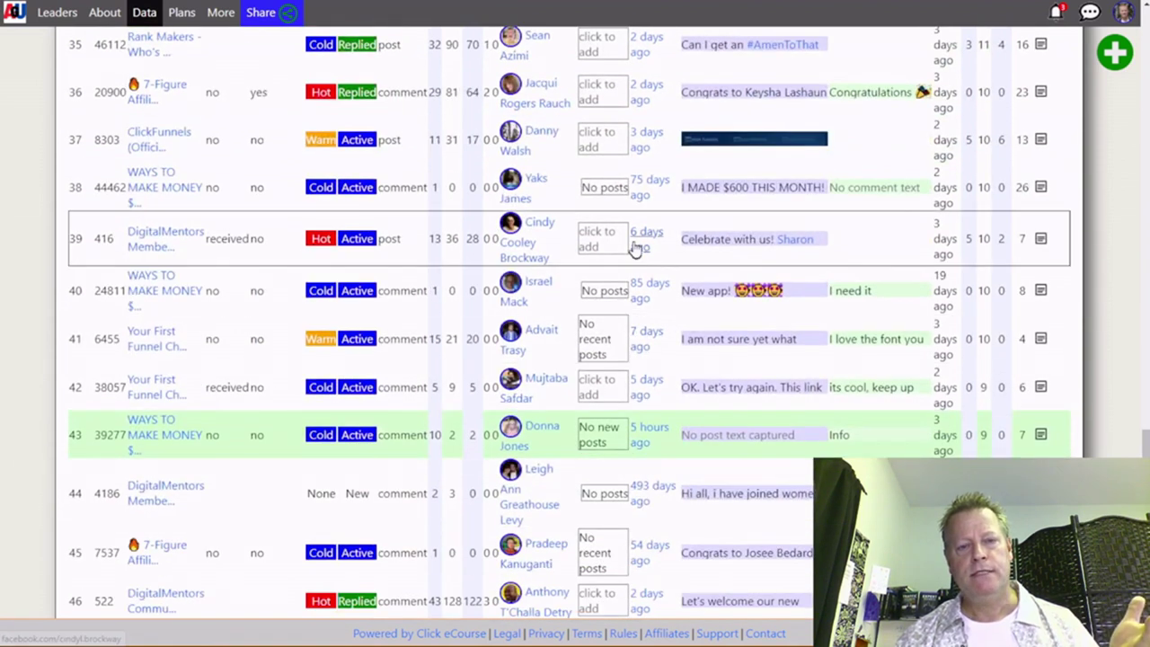
{"action": "left_click", "coordinate": [528, 254]}
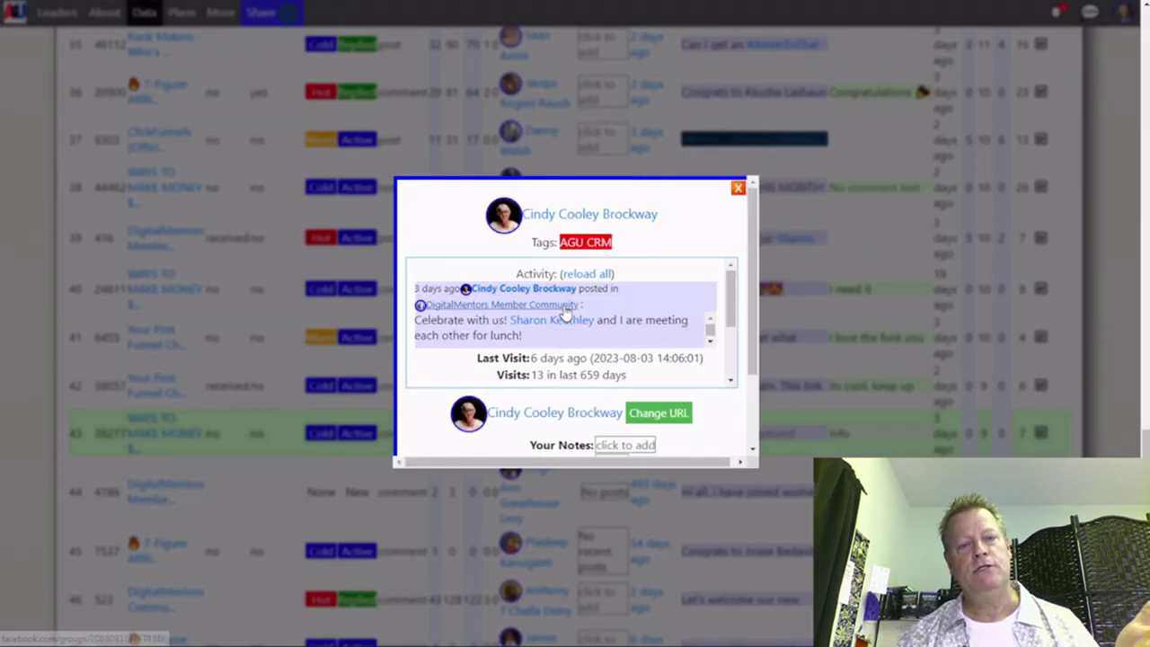
{"action": "left_click_drag", "start_coordinate": [527, 245], "coordinate": [680, 262]}
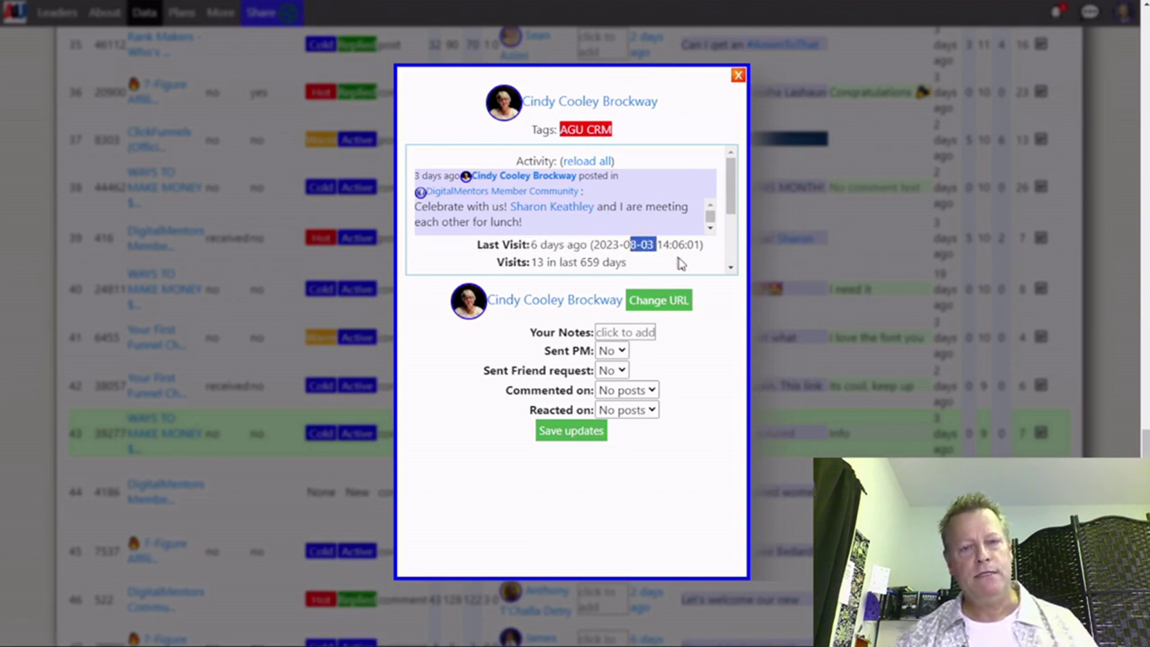
{"action": "left_click", "coordinate": [568, 307]}
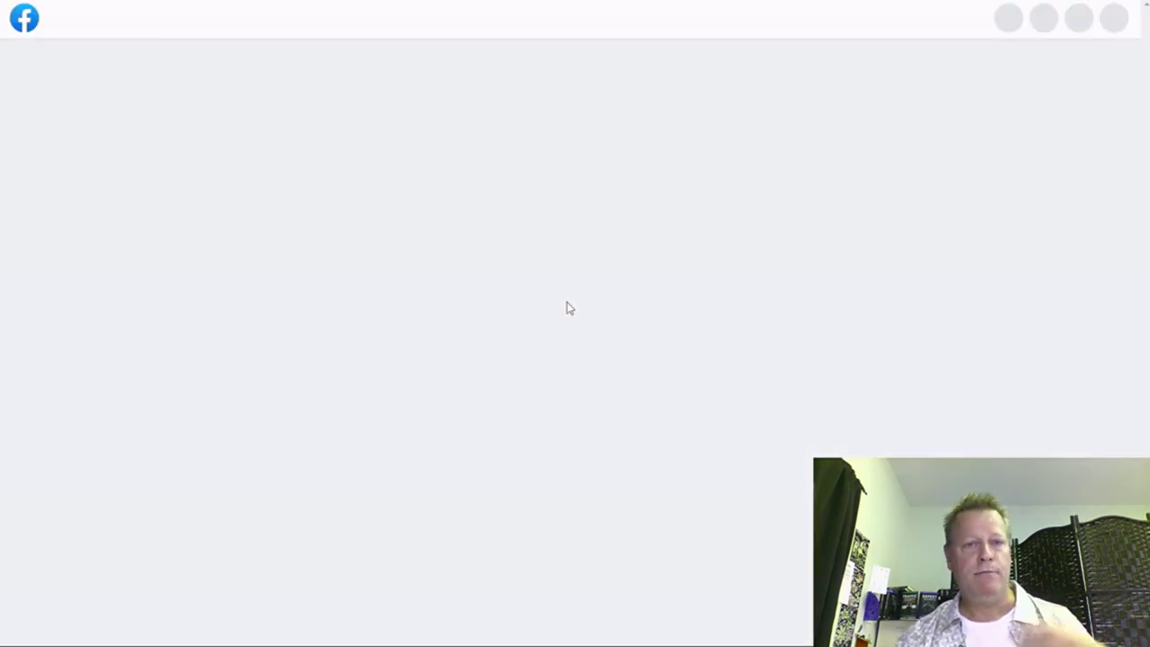
Step: React with Love to the member's Facebook post about Biblical meditation in a hammock
{"action": "scroll", "coordinate": [568, 309], "scroll_direction": "down", "scroll_amount": 8}
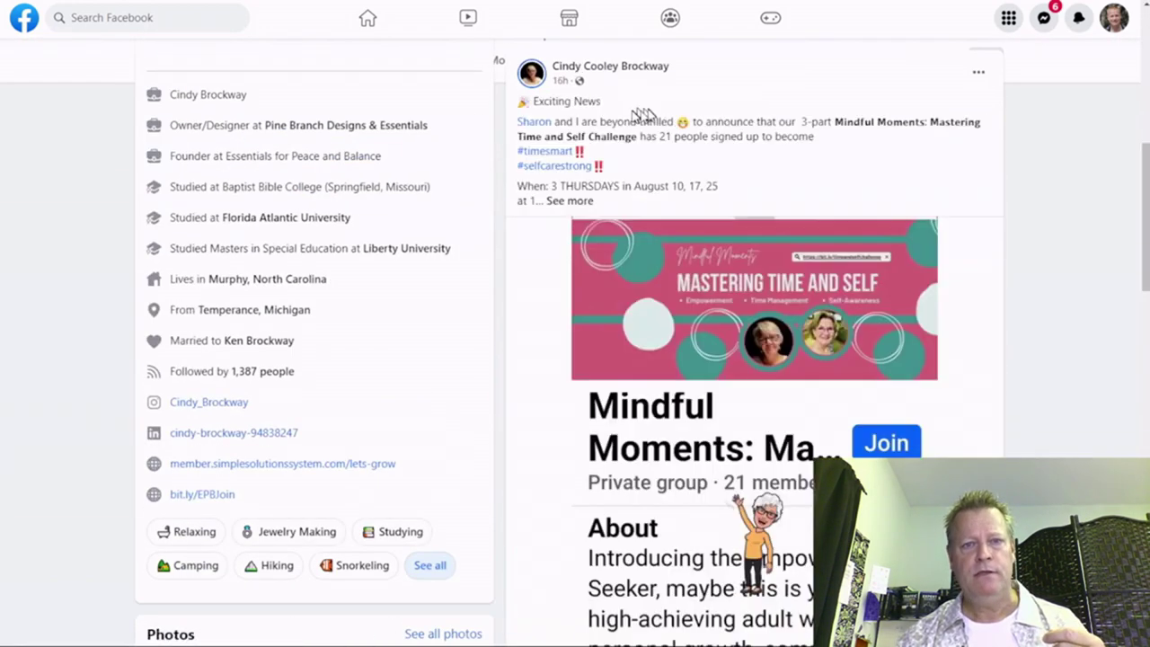
{"action": "scroll", "coordinate": [653, 396], "scroll_direction": "down", "scroll_amount": 10}
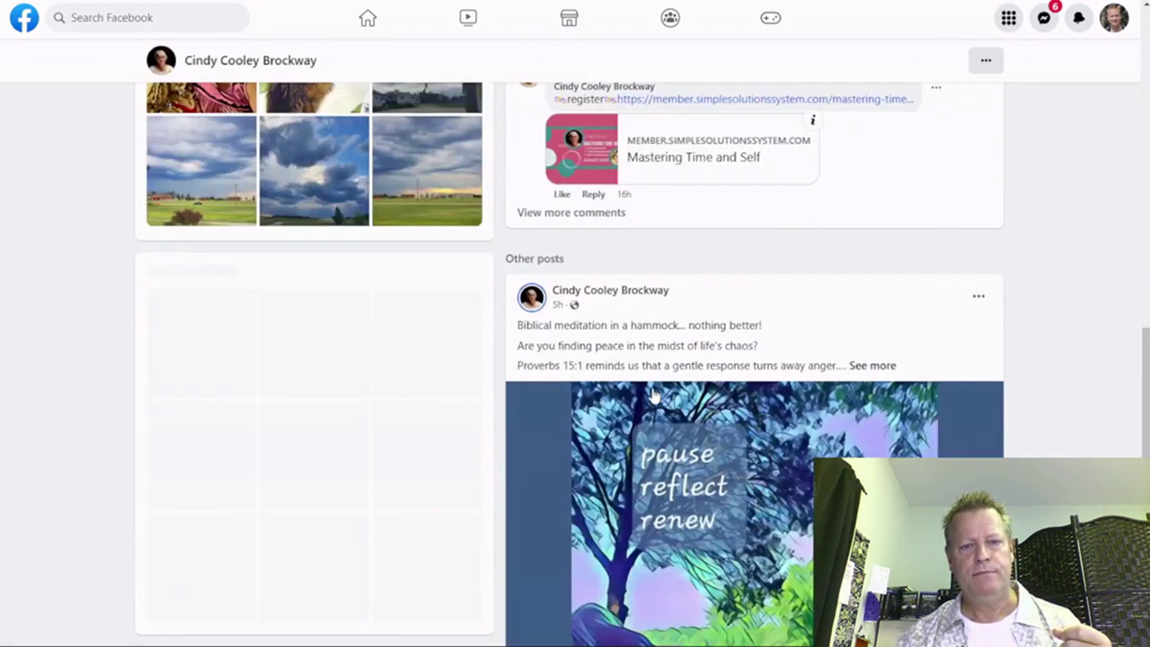
{"action": "scroll", "coordinate": [653, 396], "scroll_direction": "down", "scroll_amount": 4}
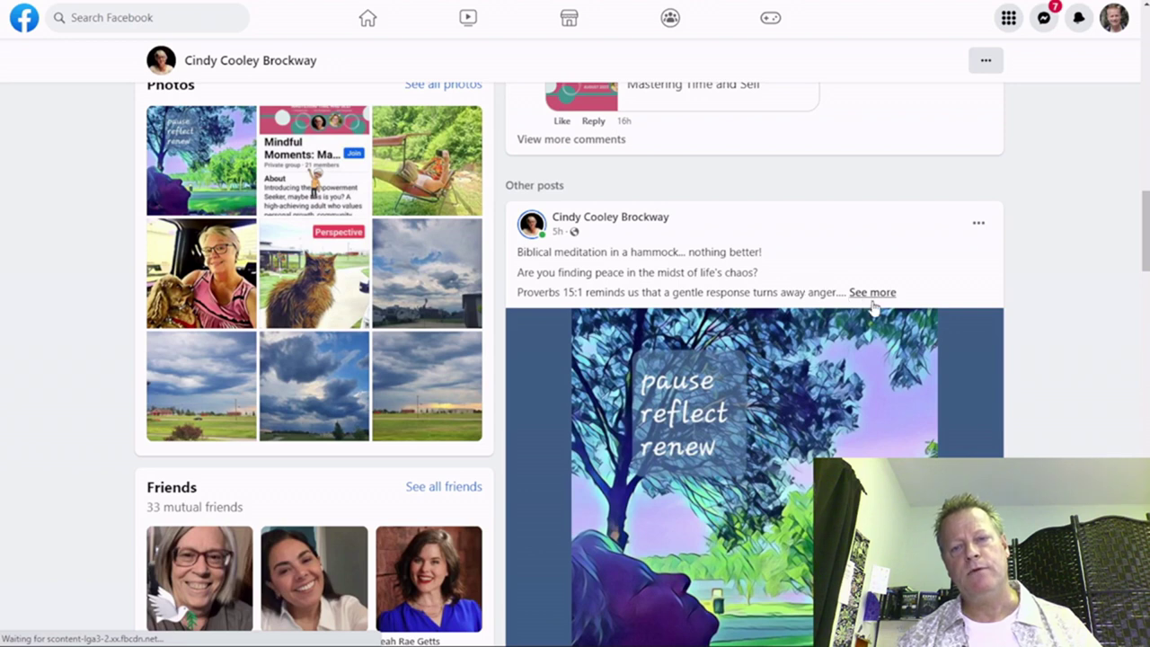
{"action": "scroll", "coordinate": [727, 382], "scroll_direction": "down", "scroll_amount": 3}
{"action": "scroll", "coordinate": [726, 382], "scroll_direction": "down", "scroll_amount": 2}
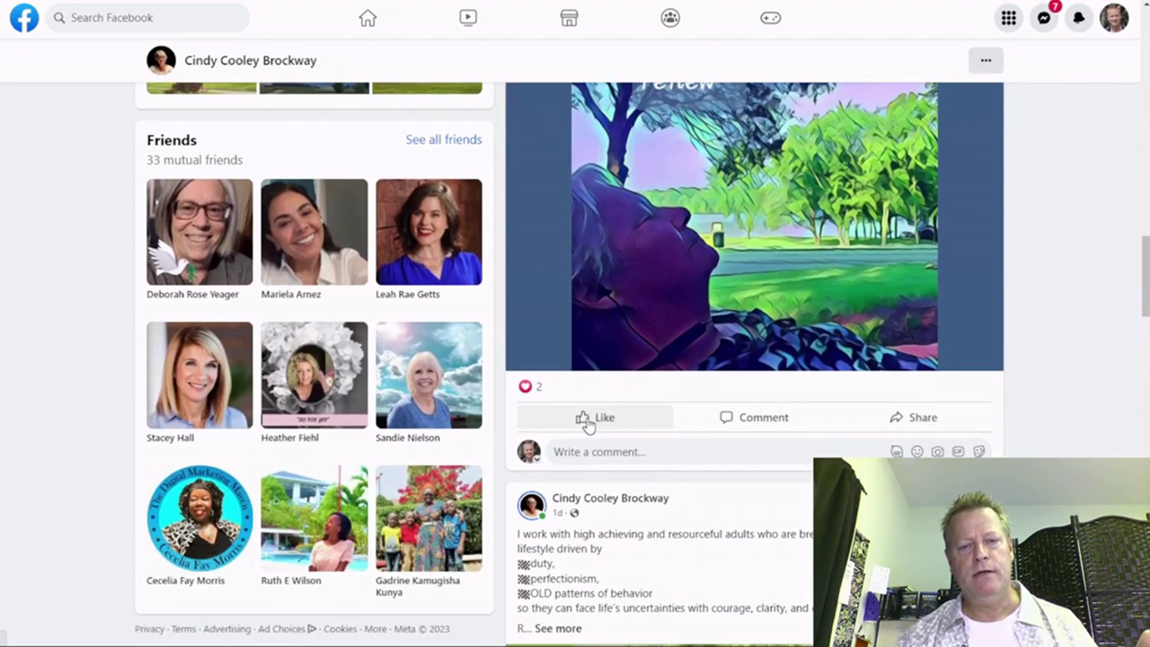
{"action": "mouse_move", "coordinate": [585, 413]}
{"action": "left_click", "coordinate": [570, 390]}
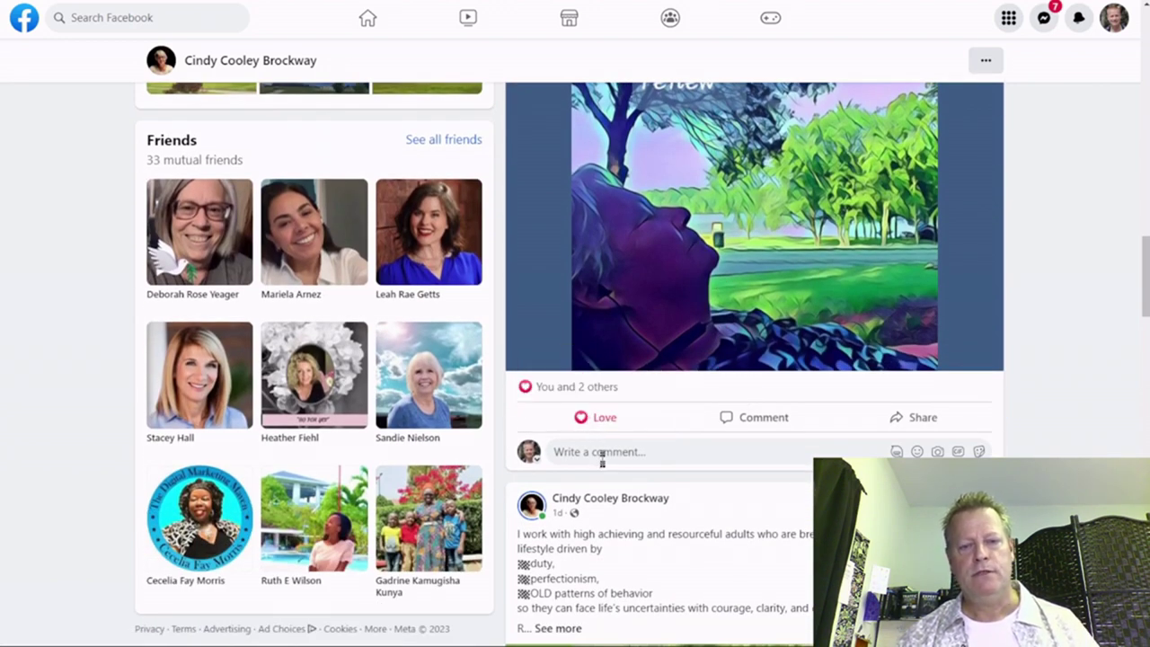
Step: Draft the comment "great times" on the member's Facebook post about Biblical meditation in a hammock
{"action": "left_click", "coordinate": [602, 452]}
{"action": "type", "text": "cool"}
{"action": "key", "text": "BackSpace"}
{"action": "key", "text": "BackSpace"}
{"action": "key", "text": "BackSpace"}
{"action": "key", "text": "BackSpace"}
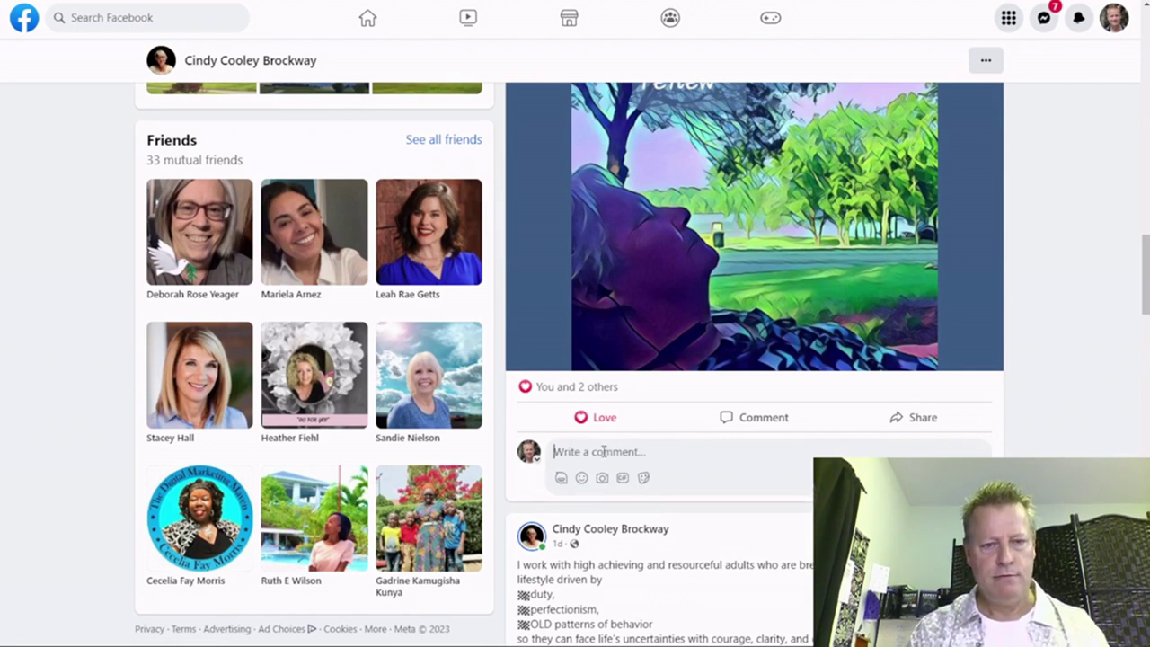
{"action": "type", "text": "great "}
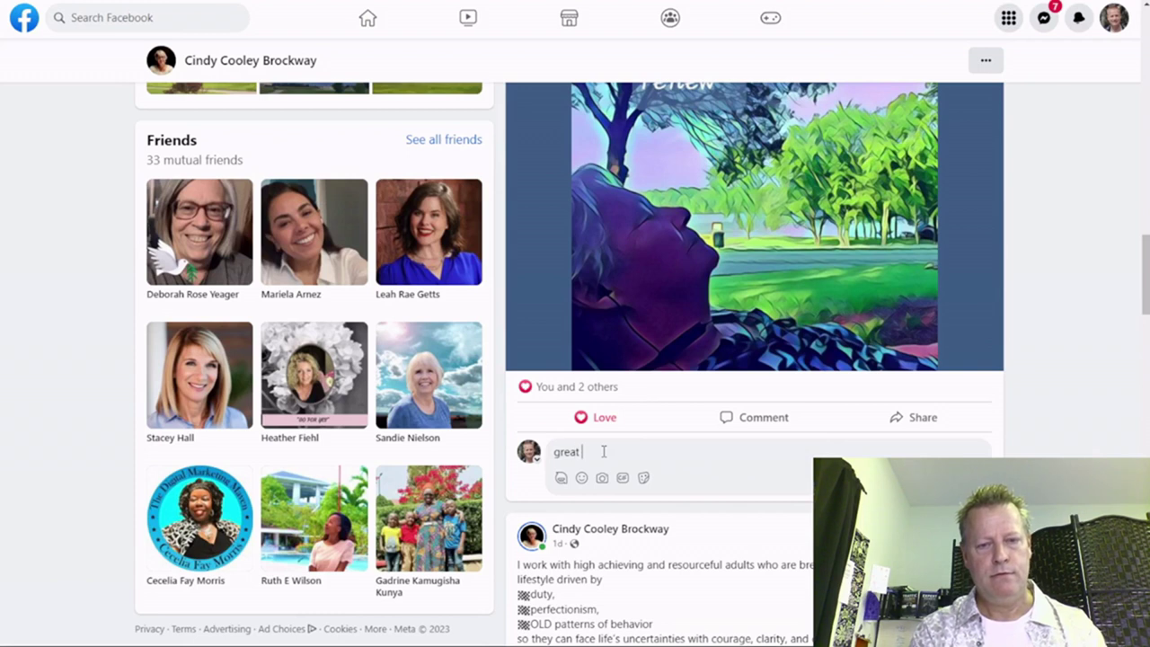
{"action": "type", "text": "times"}
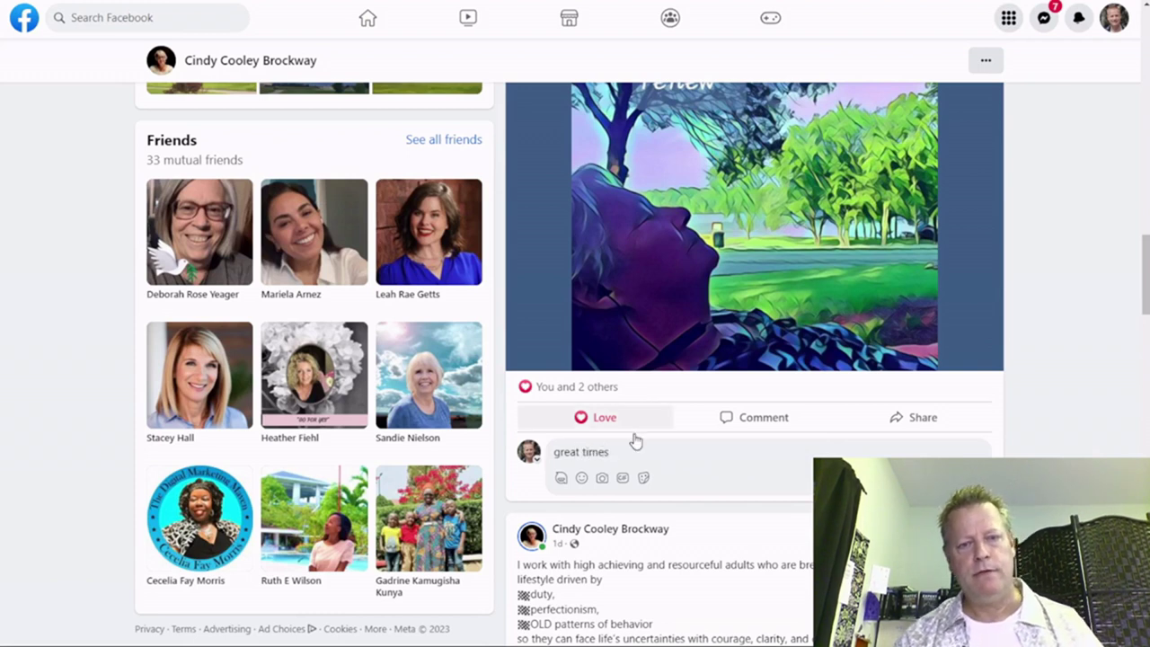
Step: Reword the hammock post comment to "looks like a great time" and post it
{"action": "scroll", "coordinate": [634, 439], "scroll_direction": "up", "scroll_amount": 4}
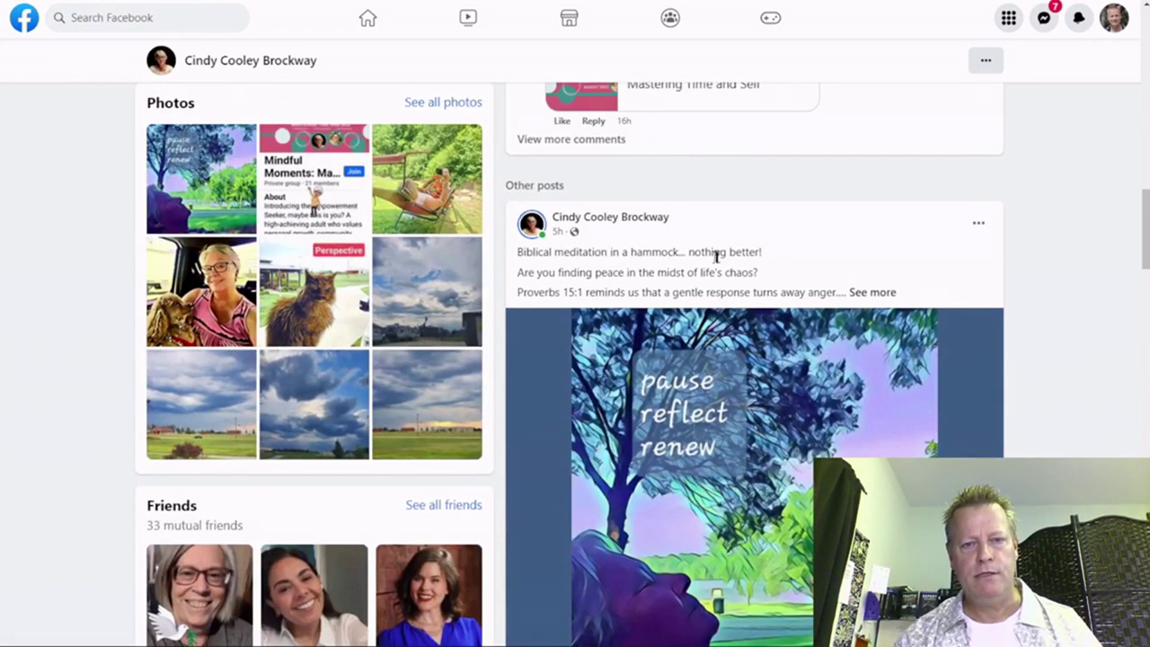
{"action": "scroll", "coordinate": [695, 373], "scroll_direction": "down", "scroll_amount": 3}
{"action": "left_click_drag", "start_coordinate": [578, 526], "coordinate": [531, 530]}
{"action": "type", "text": "looks like a"}
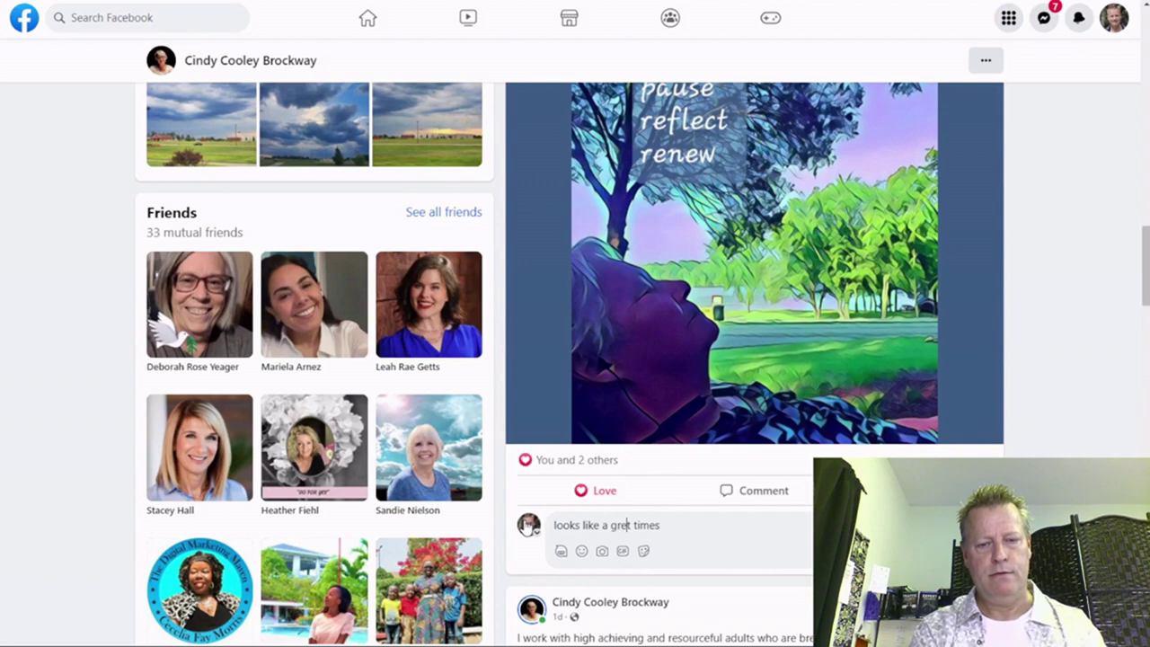
{"action": "type", "text": " great"}
{"action": "key", "text": "End"}
{"action": "key", "text": "BackSpace"}
{"action": "key", "text": "Return"}
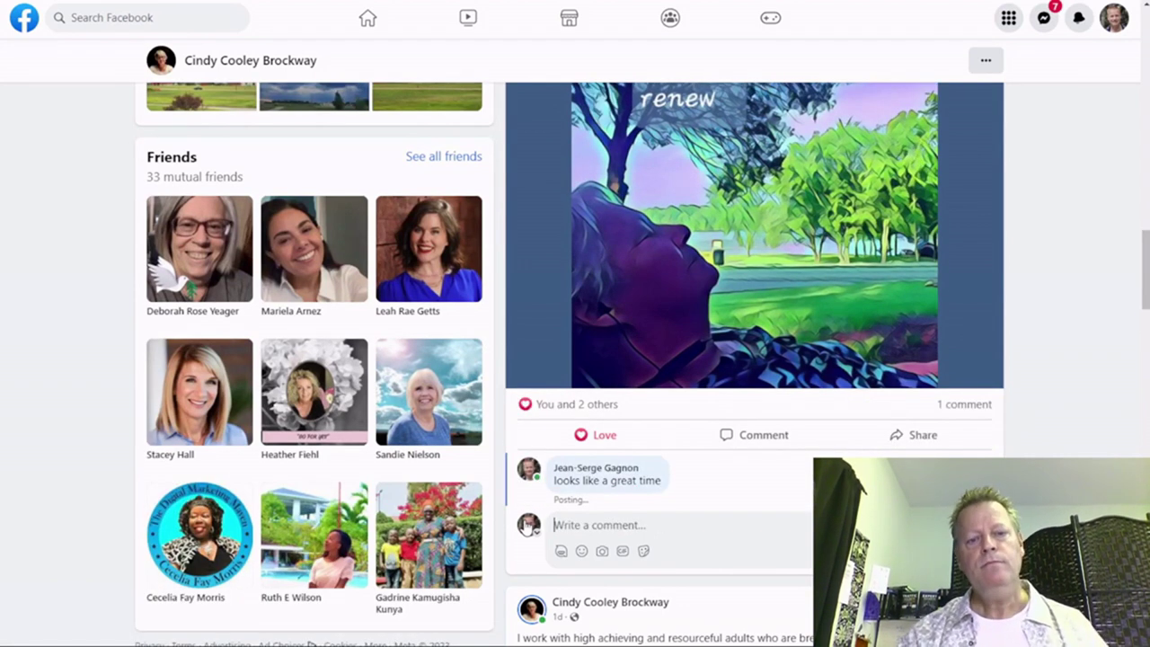
Step: React with Love to the member's lounge chair photo post and bring up the reactions for the "work smarter, not harder" question
{"action": "scroll", "coordinate": [726, 287], "scroll_direction": "down", "scroll_amount": 3}
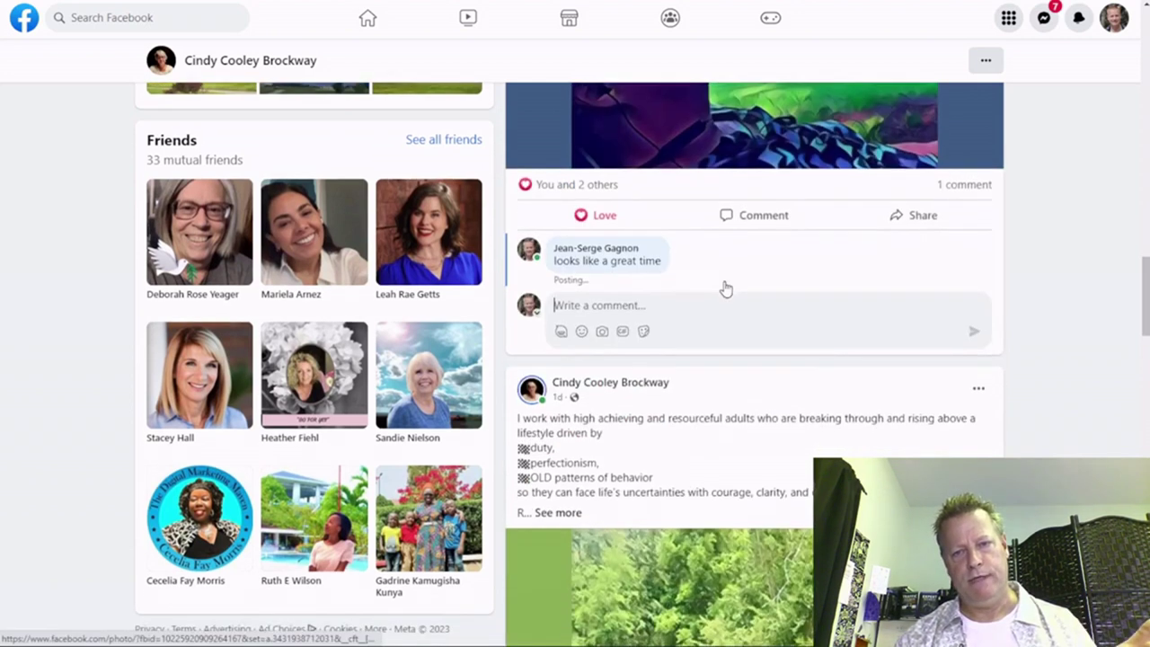
{"action": "scroll", "coordinate": [680, 386], "scroll_direction": "down", "scroll_amount": 5}
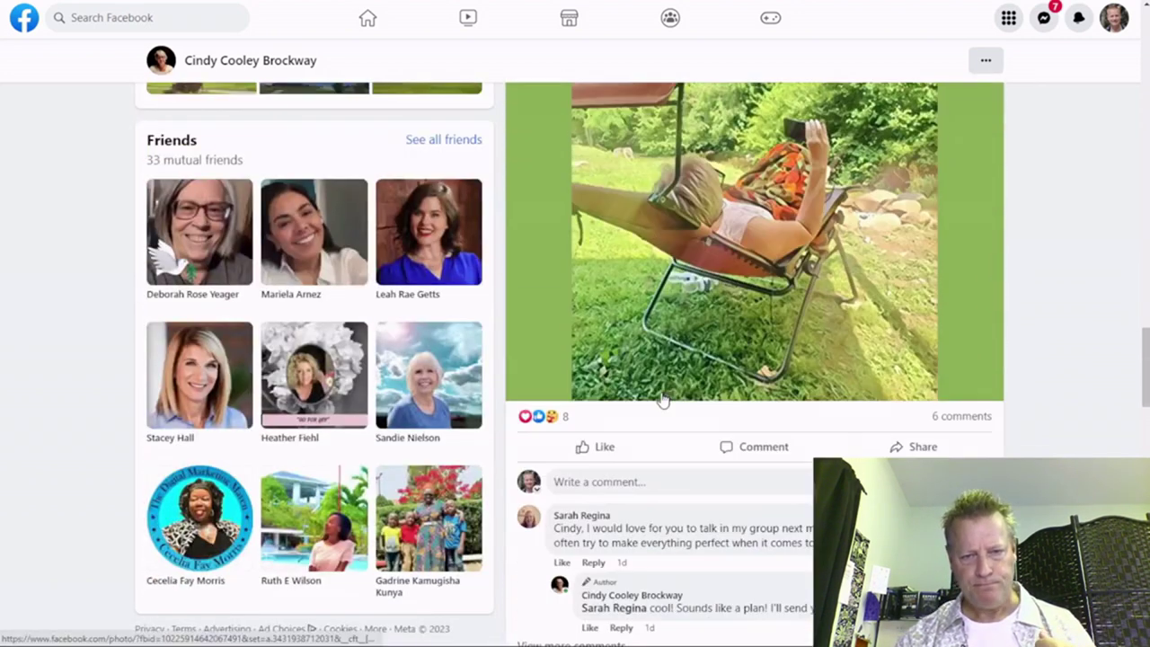
{"action": "mouse_move", "coordinate": [580, 447]}
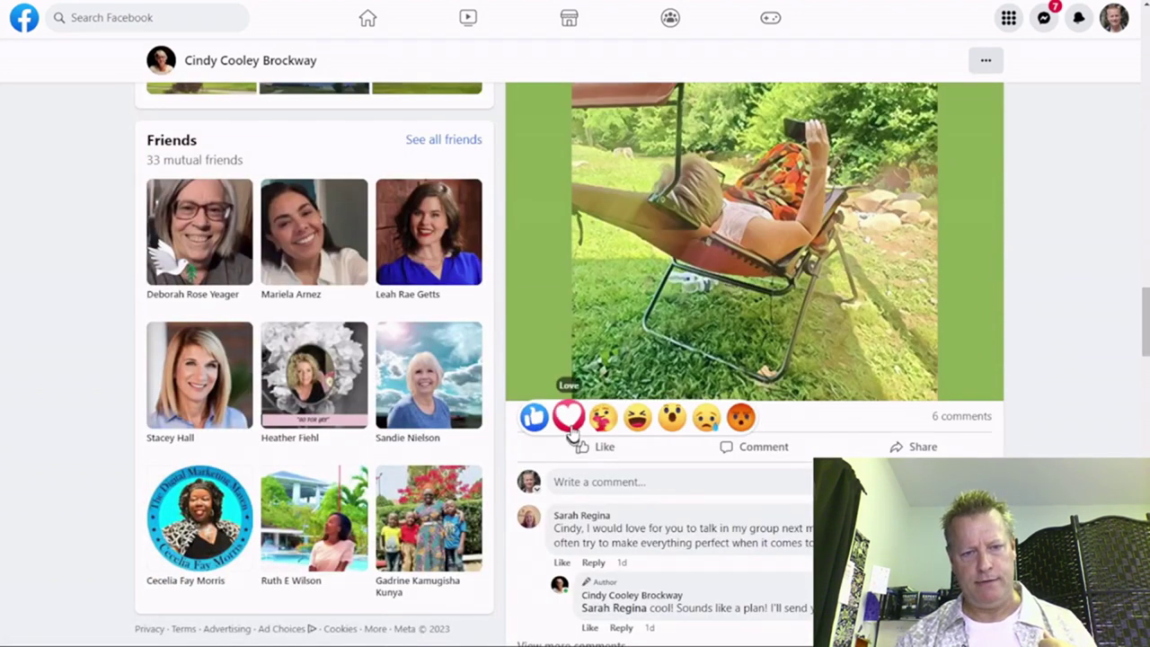
{"action": "left_click", "coordinate": [570, 423]}
{"action": "scroll", "coordinate": [568, 445], "scroll_direction": "down", "scroll_amount": 8}
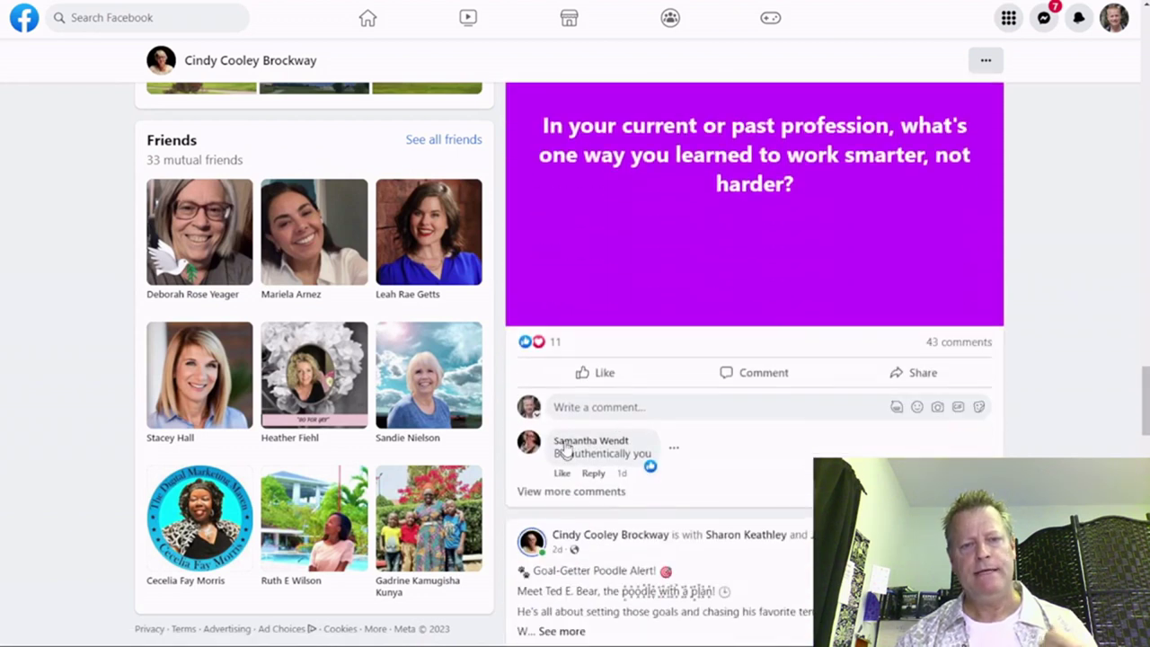
{"action": "mouse_move", "coordinate": [584, 373]}
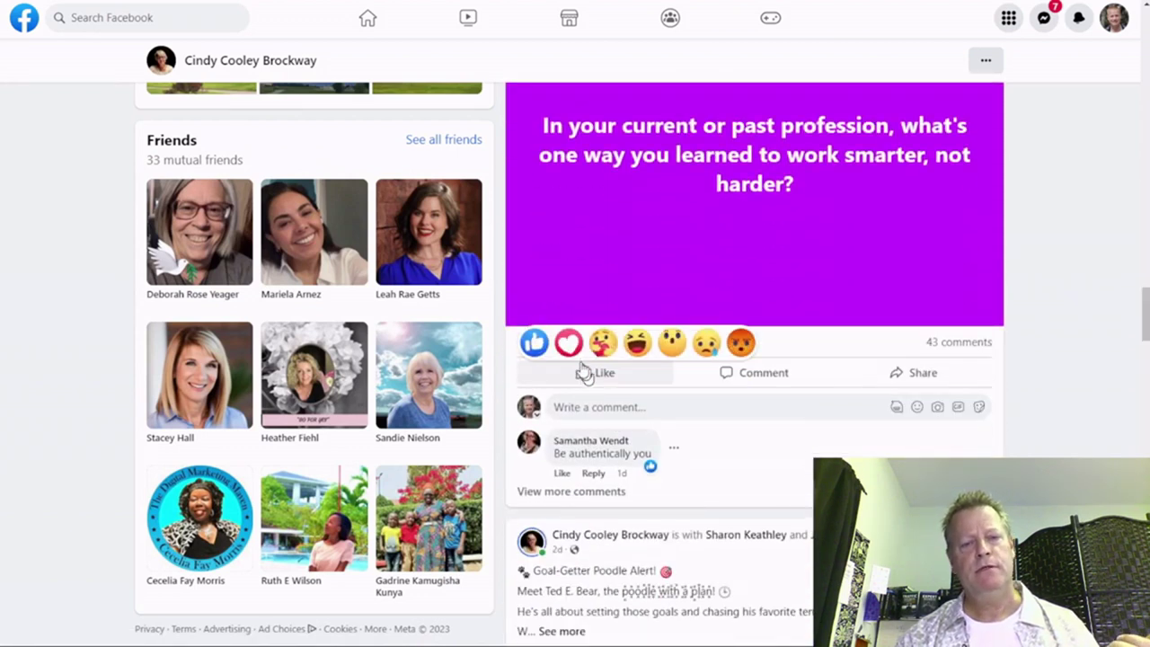
{"action": "scroll", "coordinate": [575, 350], "scroll_direction": "up", "scroll_amount": 5}
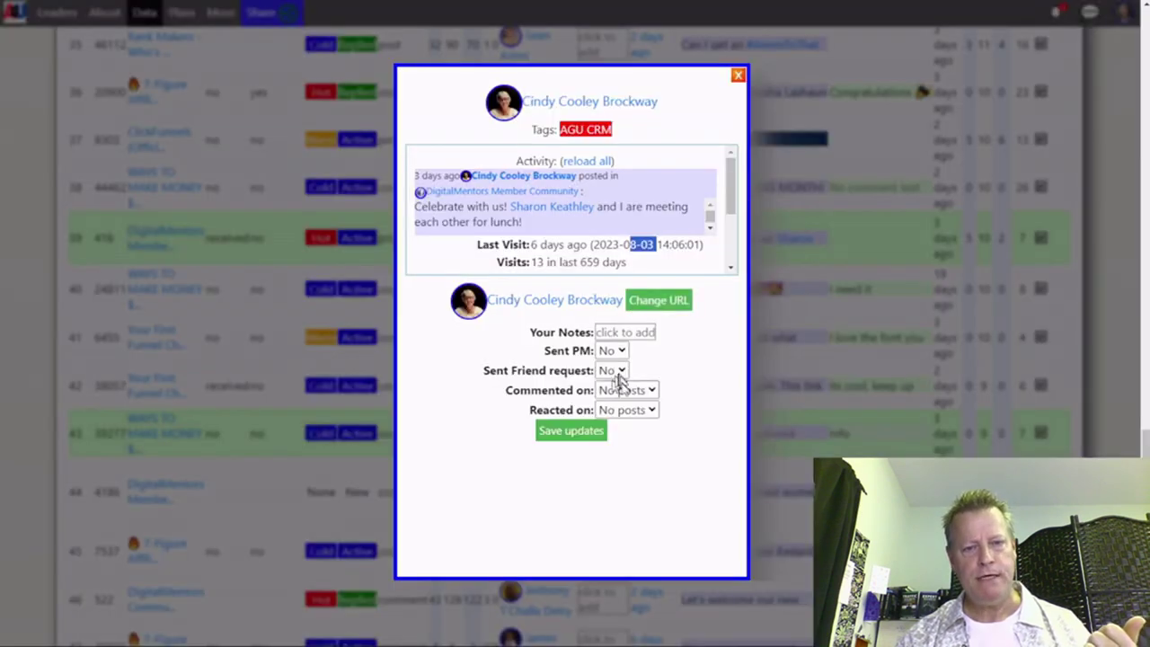
Step: Record in the member's Active Group Users details that 1 post was commented on and 3 posts reacted on, and save
{"action": "left_click", "coordinate": [626, 391]}
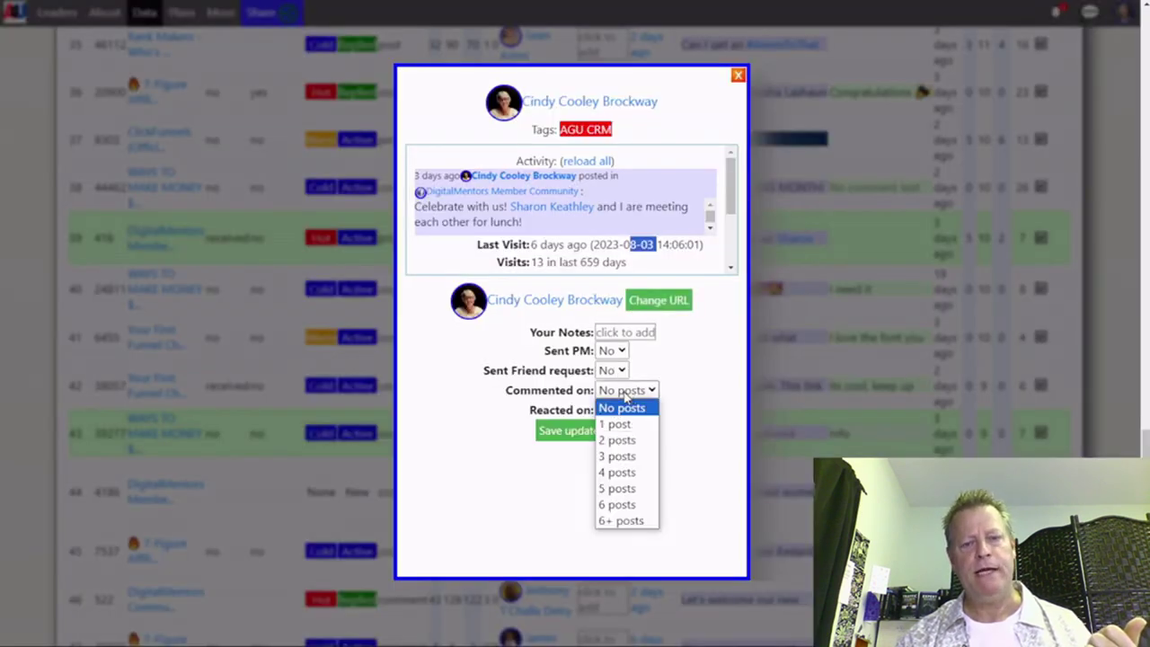
{"action": "left_click", "coordinate": [624, 426]}
{"action": "left_click", "coordinate": [626, 411]}
{"action": "left_click", "coordinate": [631, 474]}
{"action": "left_click", "coordinate": [572, 435]}
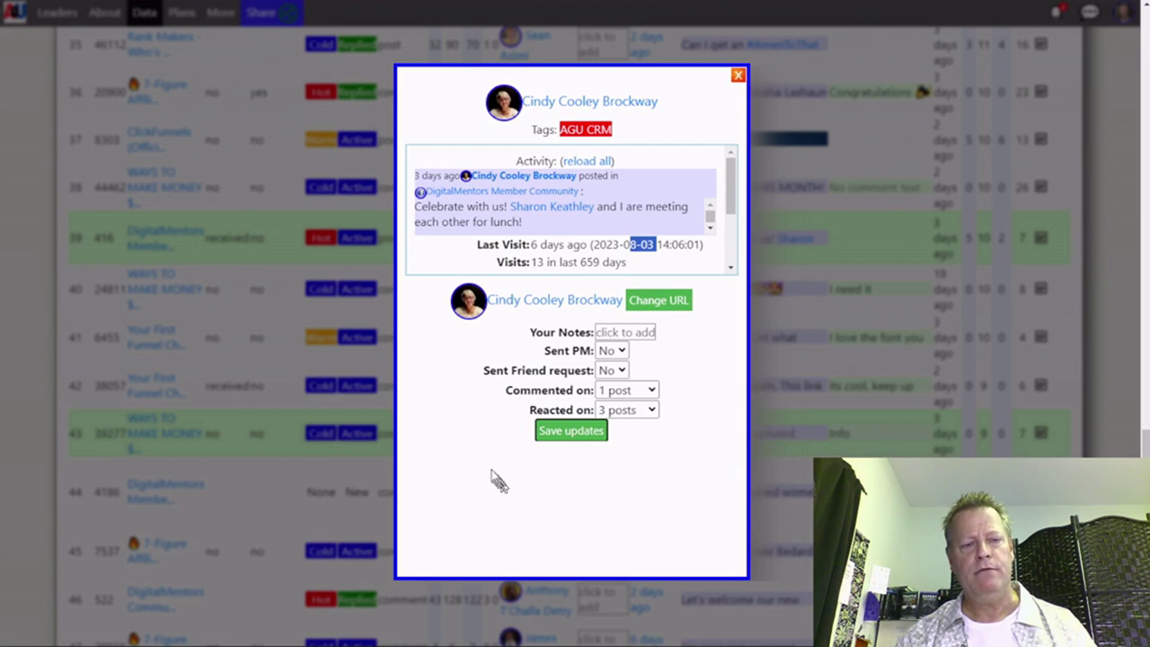
{"action": "left_click", "coordinate": [550, 437]}
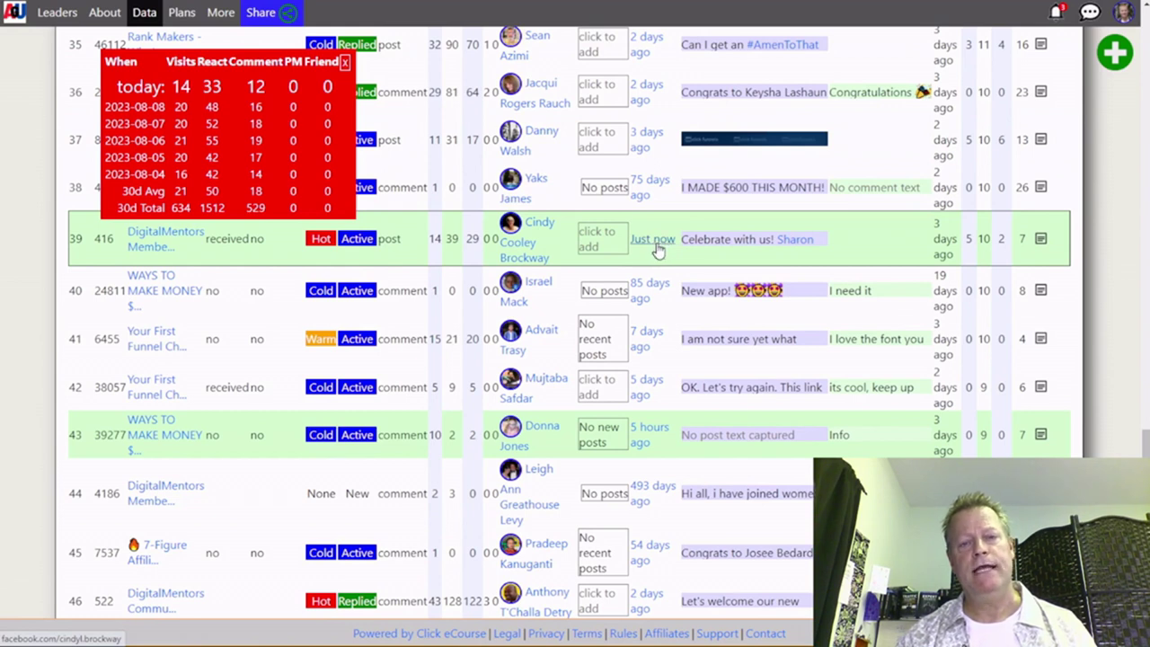
Step: Open the Facebook profile of the member in row 47 and check the posts for anything not yet engaged with
{"action": "scroll", "coordinate": [660, 251], "scroll_direction": "down", "scroll_amount": 3}
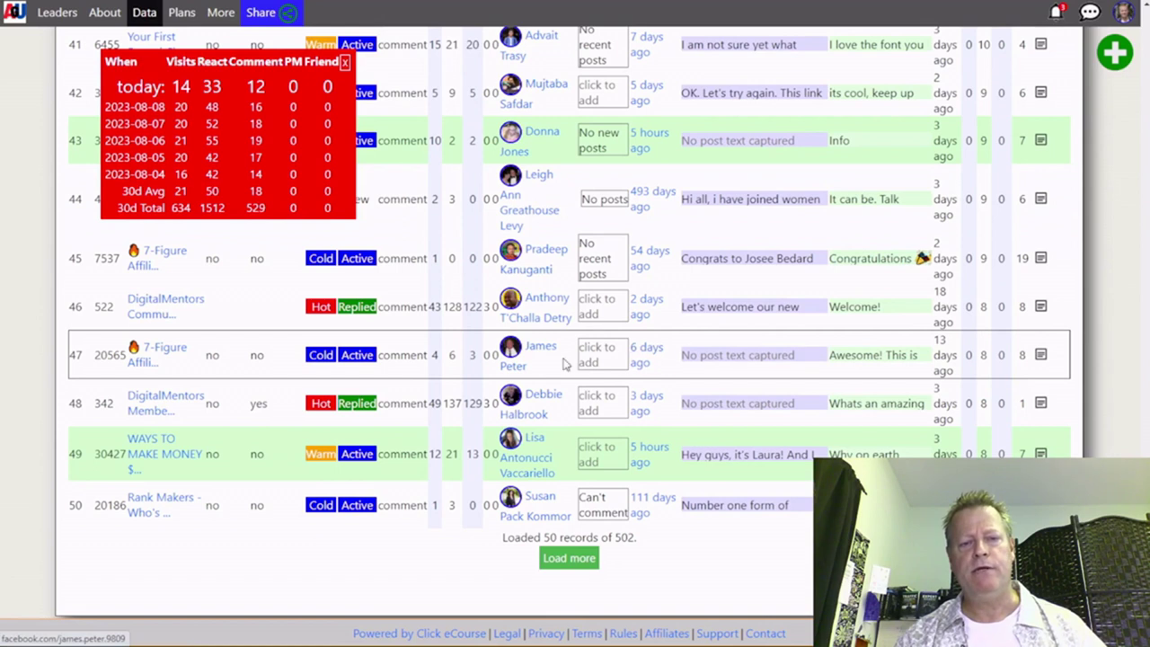
{"action": "left_click", "coordinate": [539, 349]}
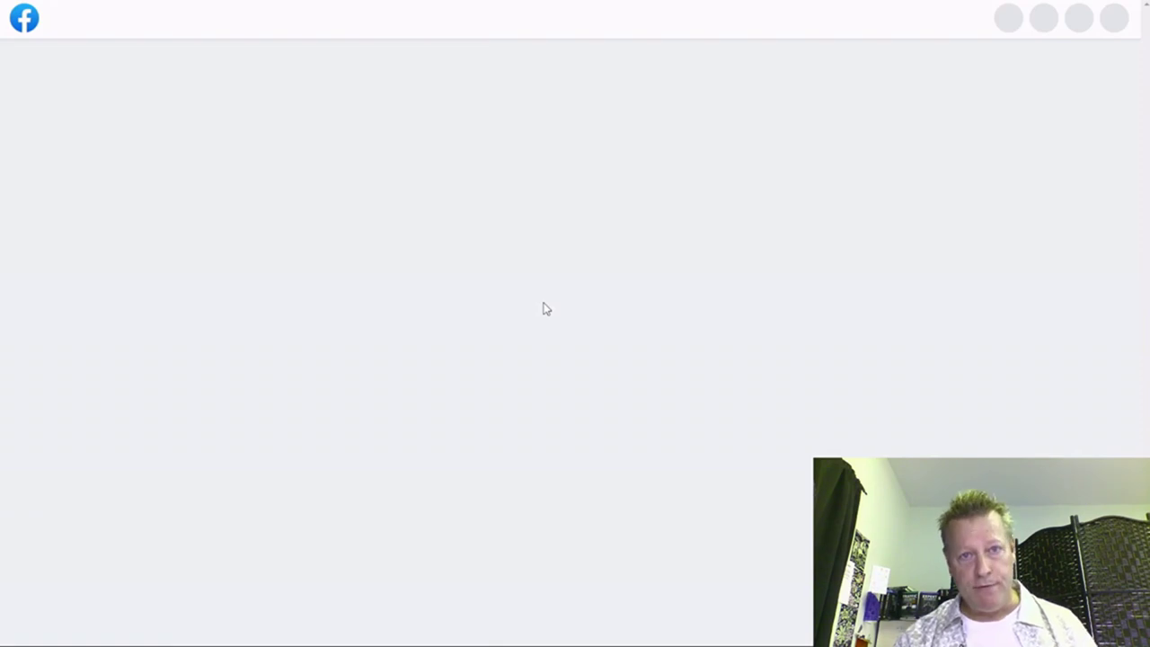
{"action": "scroll", "coordinate": [548, 301], "scroll_direction": "down", "scroll_amount": 4}
{"action": "scroll", "coordinate": [551, 296], "scroll_direction": "up", "scroll_amount": 2}
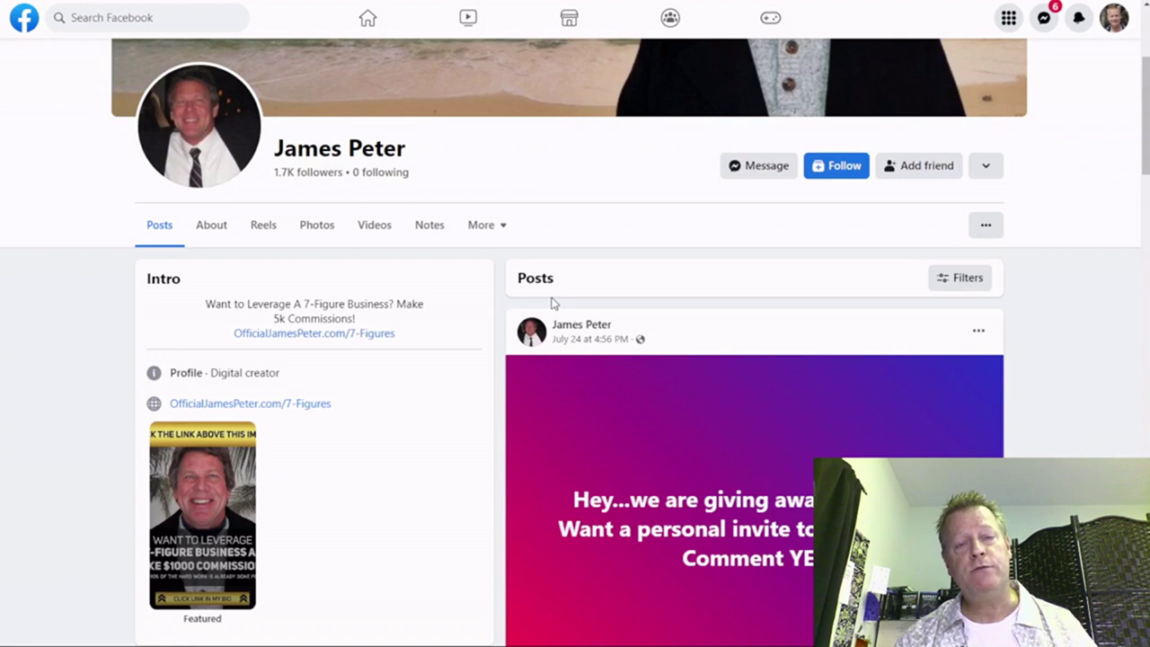
{"action": "scroll", "coordinate": [554, 303], "scroll_direction": "down", "scroll_amount": 3}
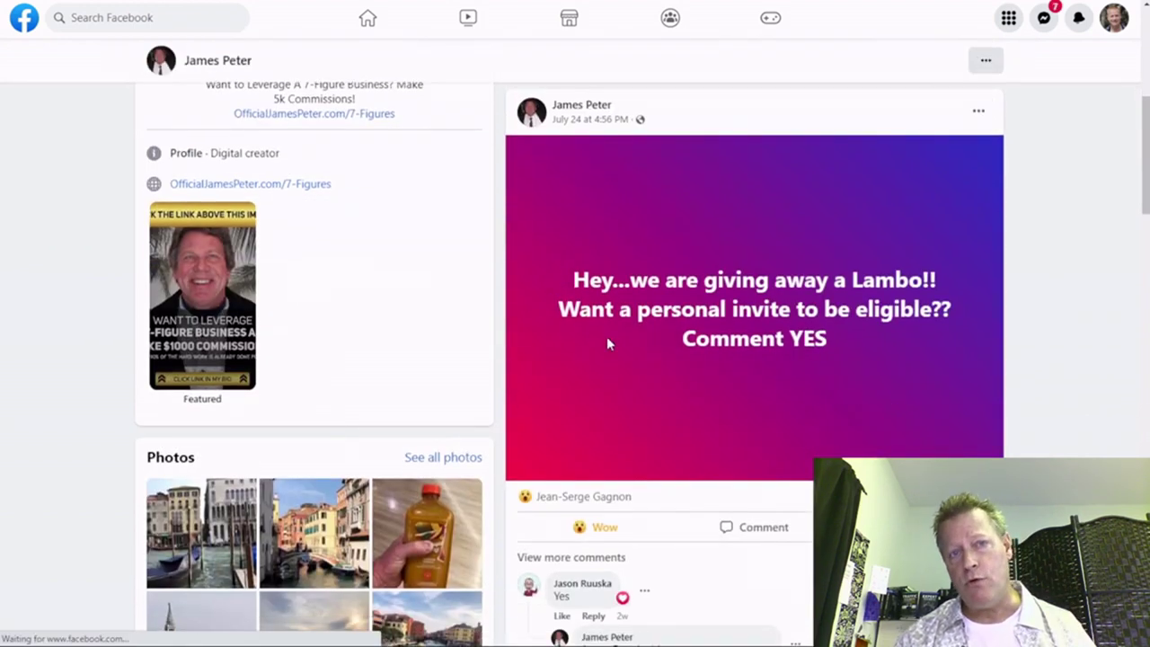
{"action": "scroll", "coordinate": [629, 382], "scroll_direction": "down", "scroll_amount": 8}
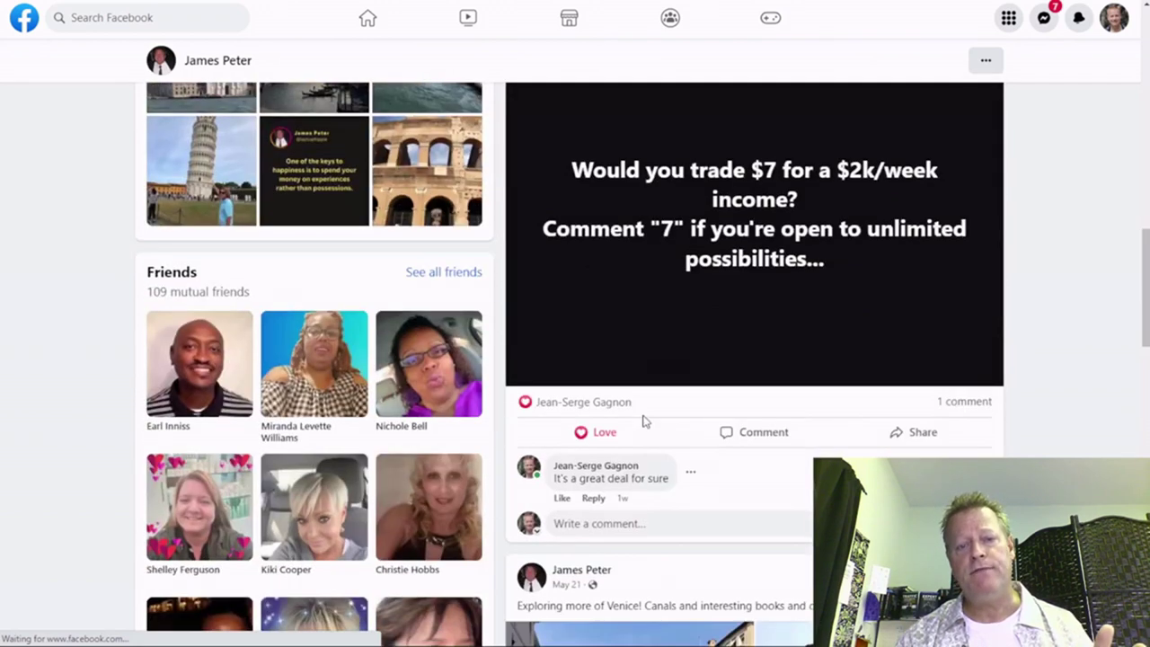
{"action": "scroll", "coordinate": [663, 360], "scroll_direction": "up", "scroll_amount": 5}
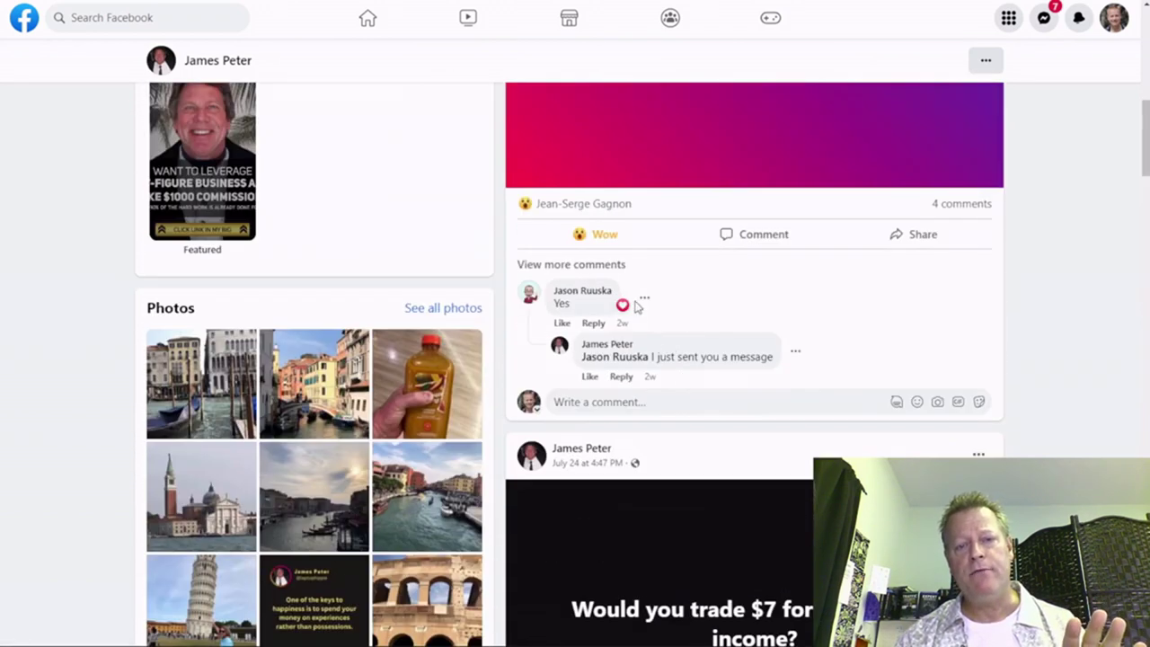
{"action": "scroll", "coordinate": [647, 368], "scroll_direction": "down", "scroll_amount": 8}
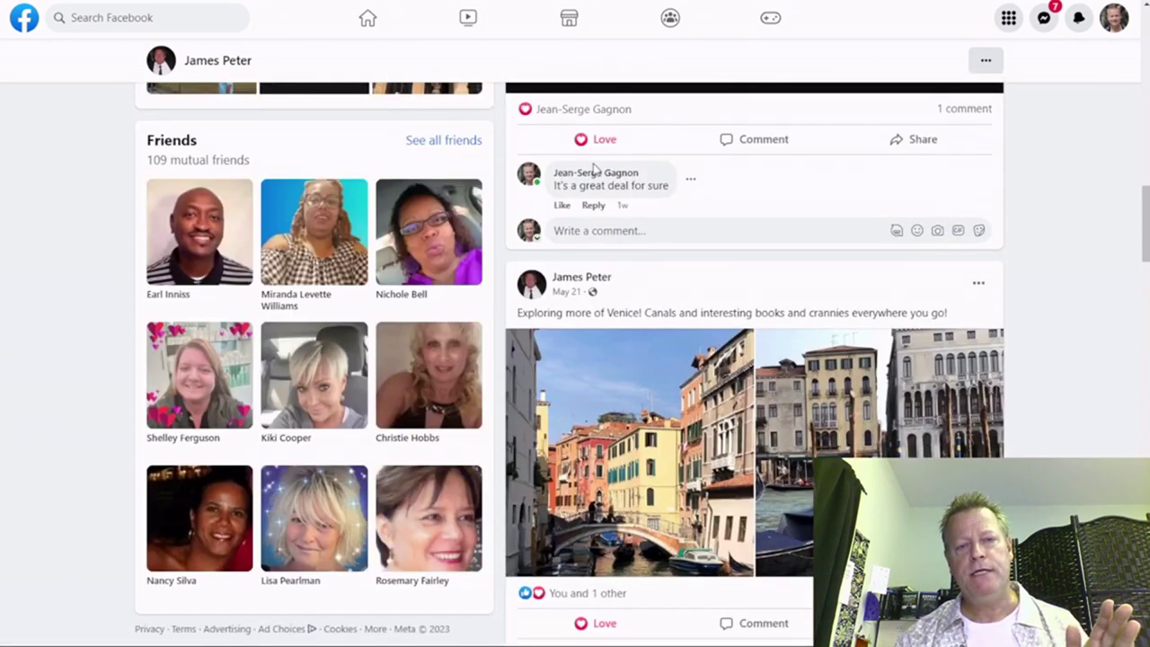
{"action": "scroll", "coordinate": [629, 377], "scroll_direction": "down", "scroll_amount": 3}
{"action": "scroll", "coordinate": [662, 399], "scroll_direction": "up", "scroll_amount": 8}
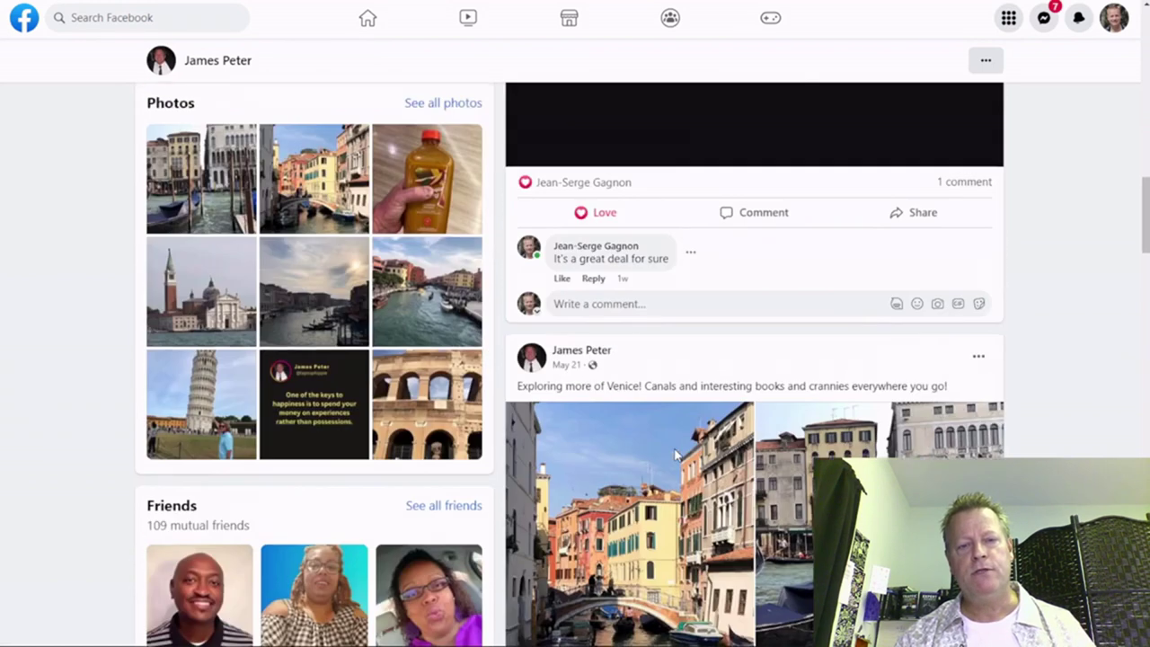
{"action": "scroll", "coordinate": [676, 457], "scroll_direction": "up", "scroll_amount": 10}
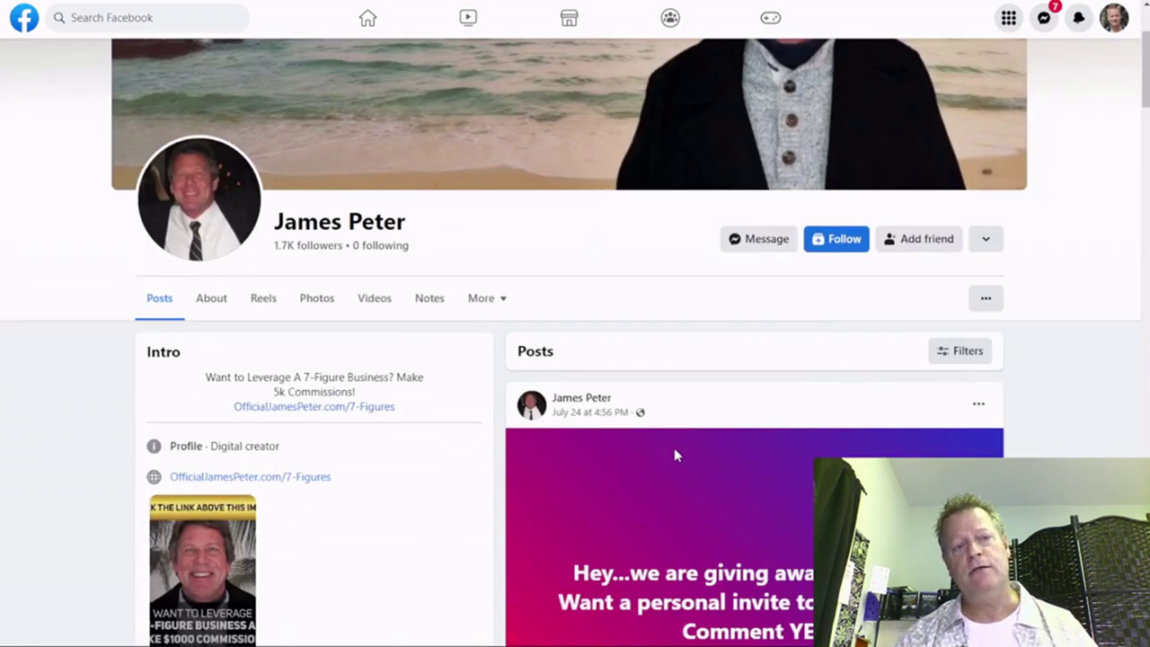
{"action": "scroll", "coordinate": [674, 447], "scroll_direction": "down", "scroll_amount": 6}
{"action": "scroll", "coordinate": [676, 396], "scroll_direction": "up", "scroll_amount": 5}
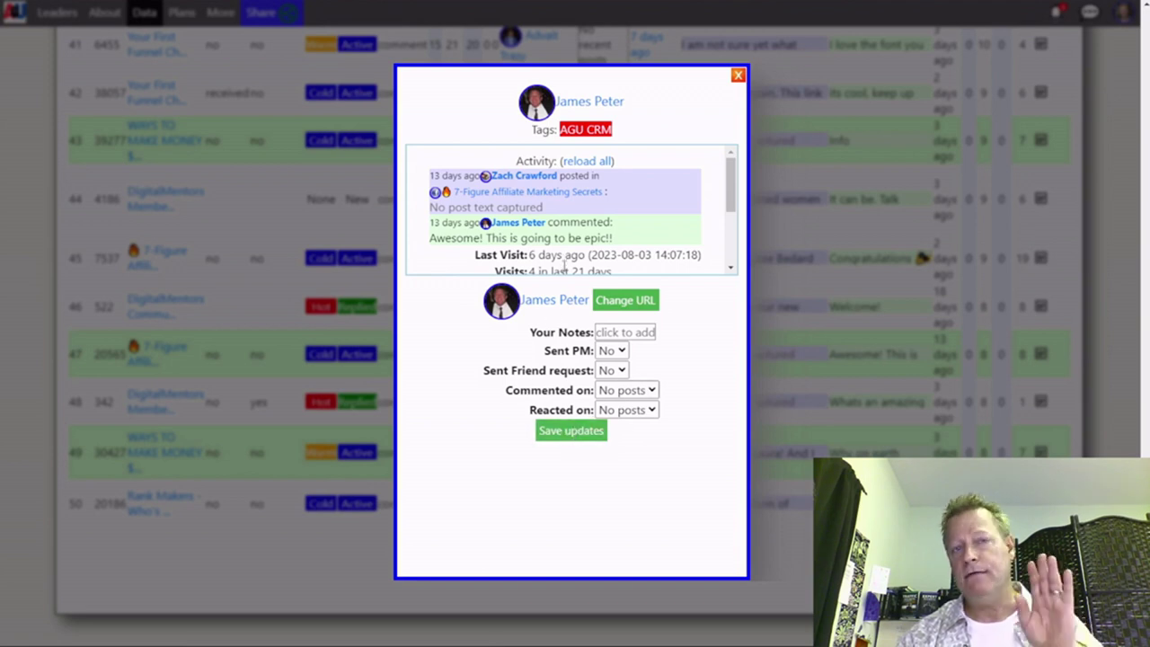
Step: Save the row 47 member's visit with no posts commented or reacted on, and highlight today's visit count
{"action": "left_click", "coordinate": [586, 433]}
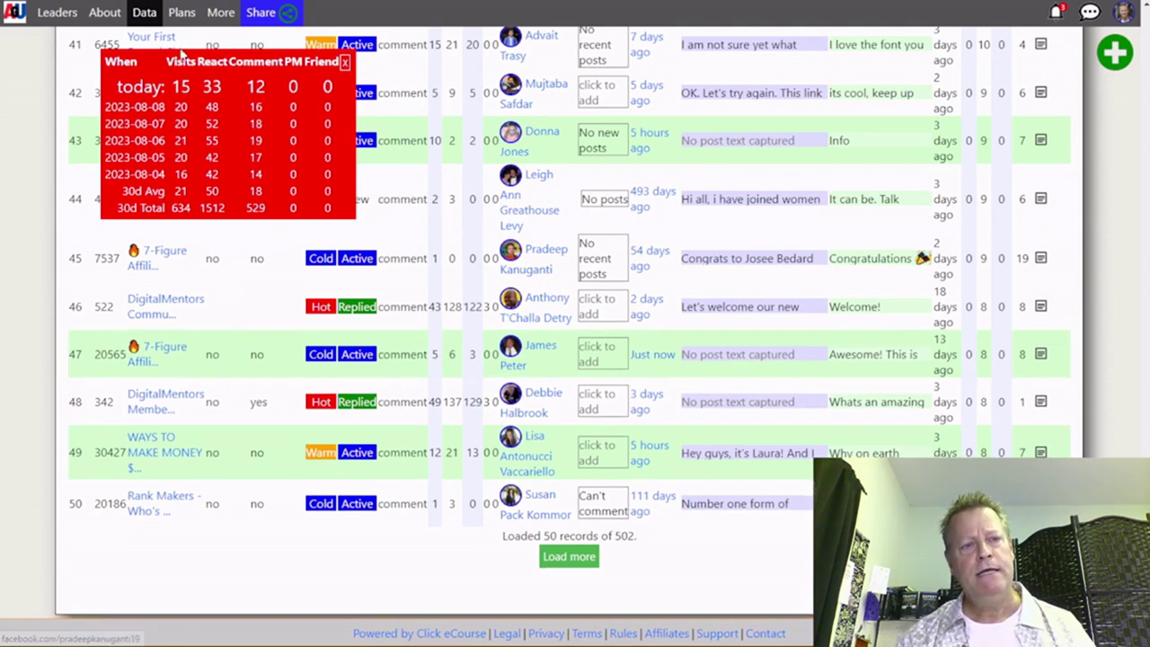
{"action": "left_click", "coordinate": [185, 109]}
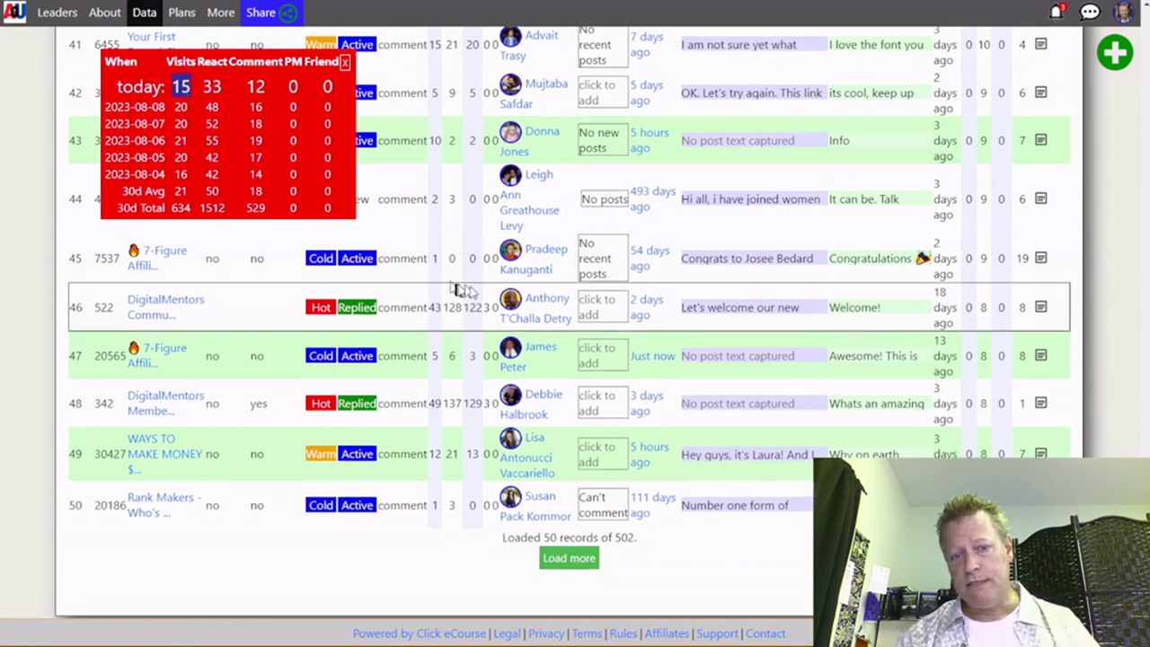
Step: Switch the Active Group Users view from By Scrapes to All contacts
{"action": "scroll", "coordinate": [517, 306], "scroll_direction": "up", "scroll_amount": 18}
{"action": "scroll", "coordinate": [514, 302], "scroll_direction": "up", "scroll_amount": 5}
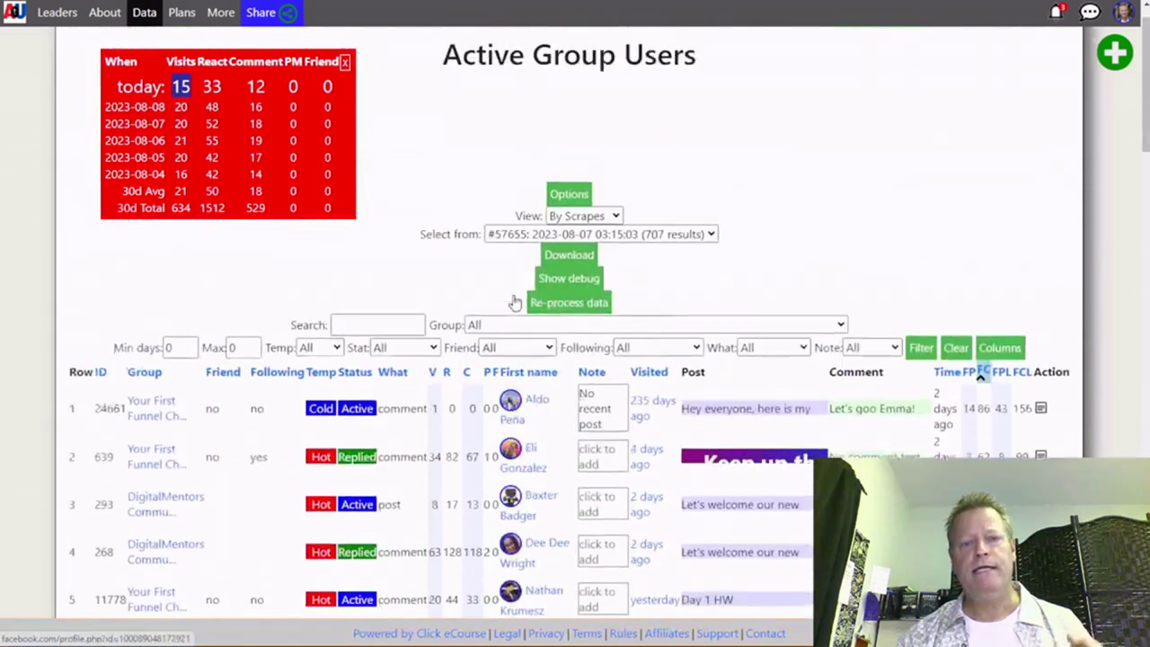
{"action": "left_click", "coordinate": [599, 256]}
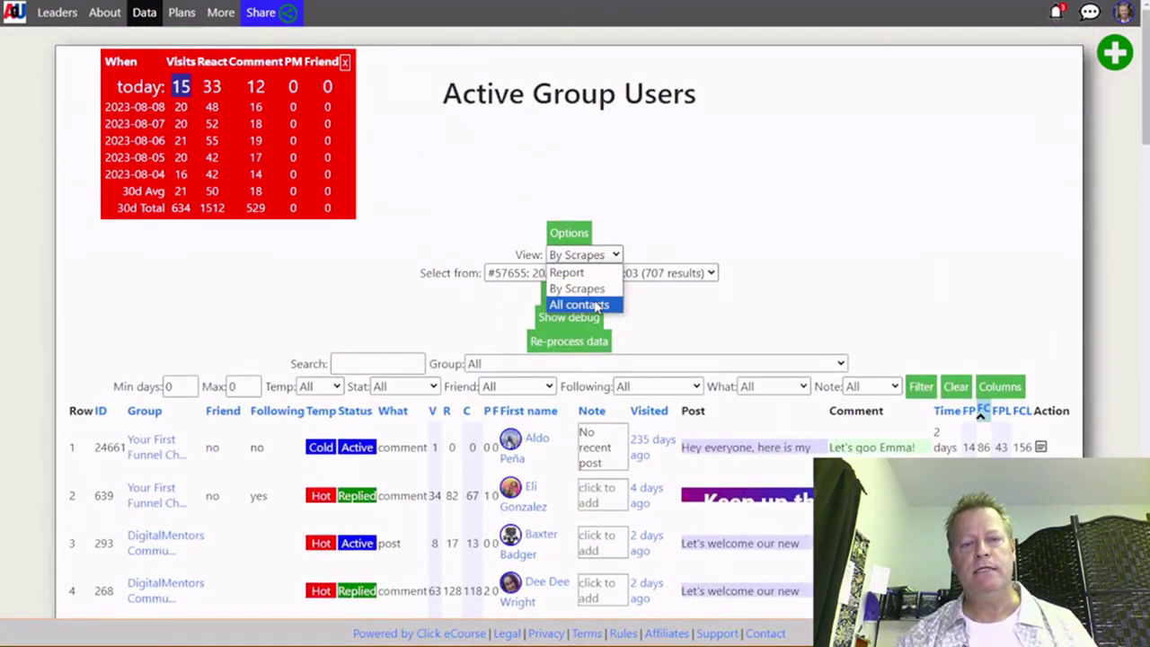
{"action": "left_click", "coordinate": [598, 306]}
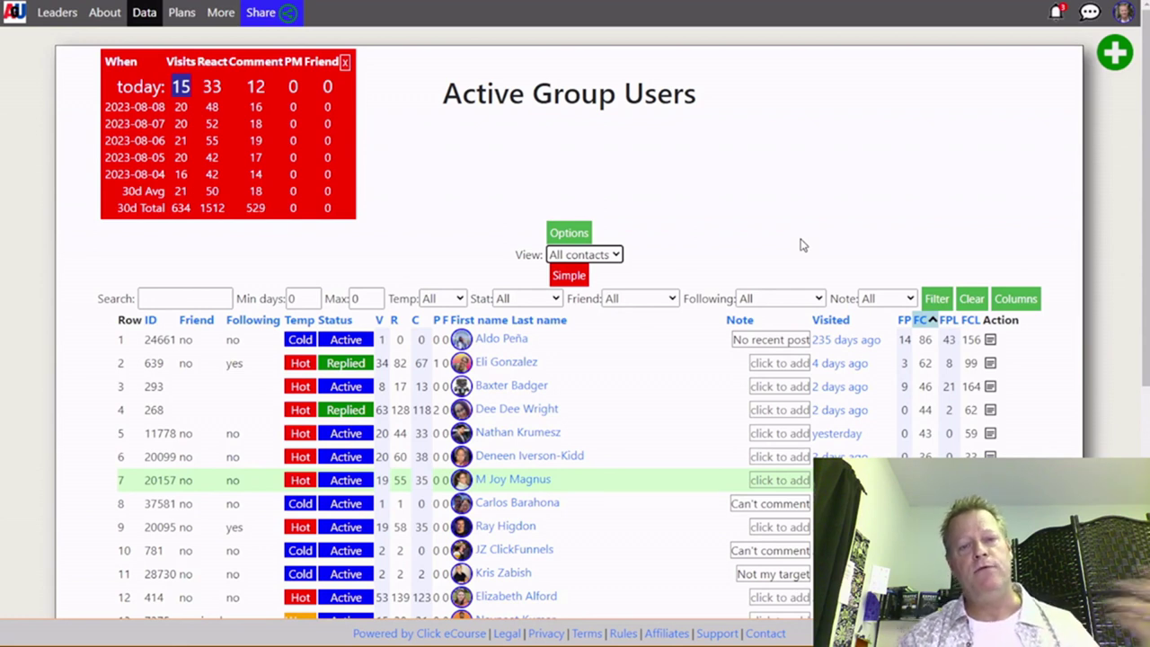
Step: Look through the list of all contacts, highlighting the total number of records and checking the visit dates
{"action": "scroll", "coordinate": [813, 261], "scroll_direction": "down", "scroll_amount": 5}
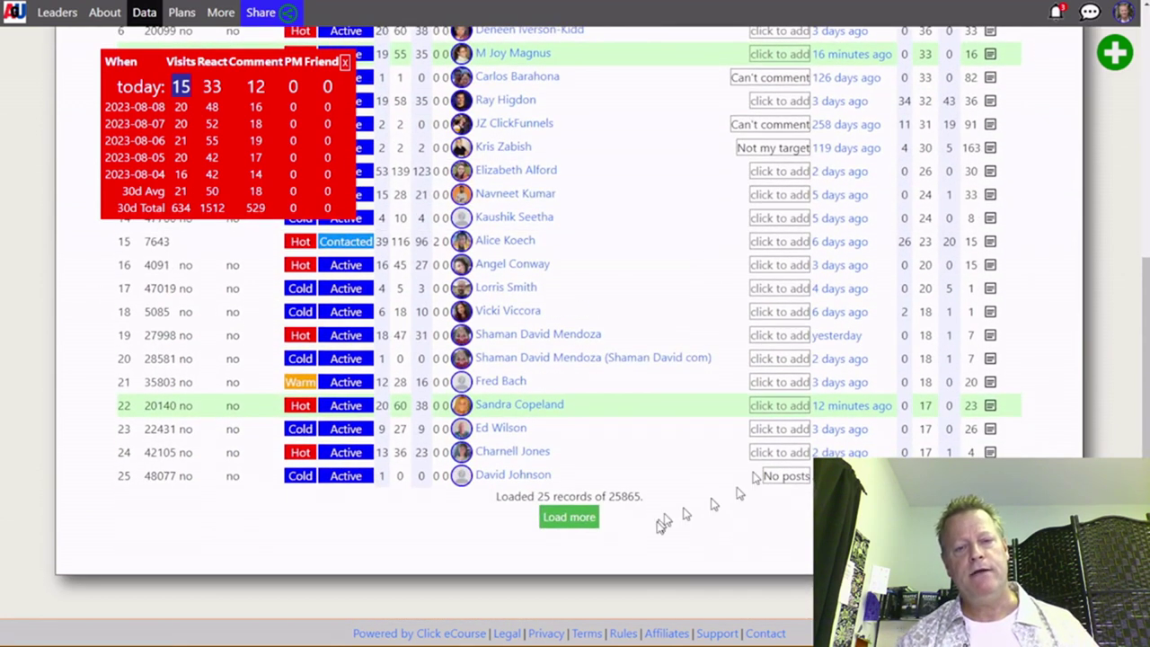
{"action": "double_click", "coordinate": [627, 497]}
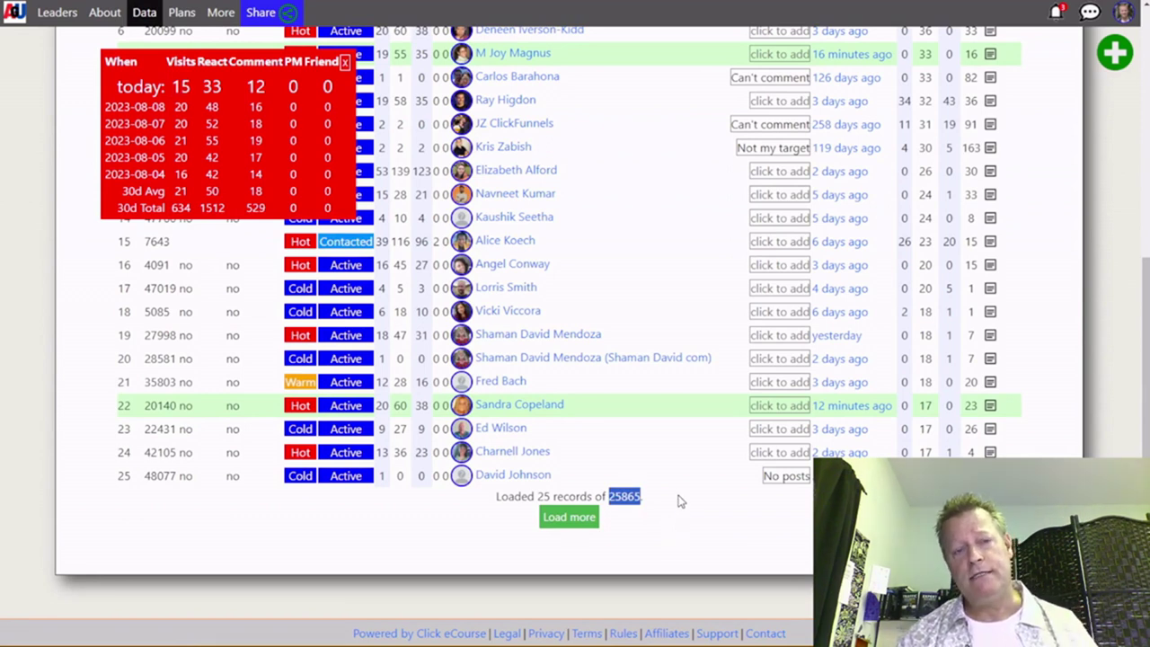
{"action": "scroll", "coordinate": [680, 501], "scroll_direction": "up", "scroll_amount": 5}
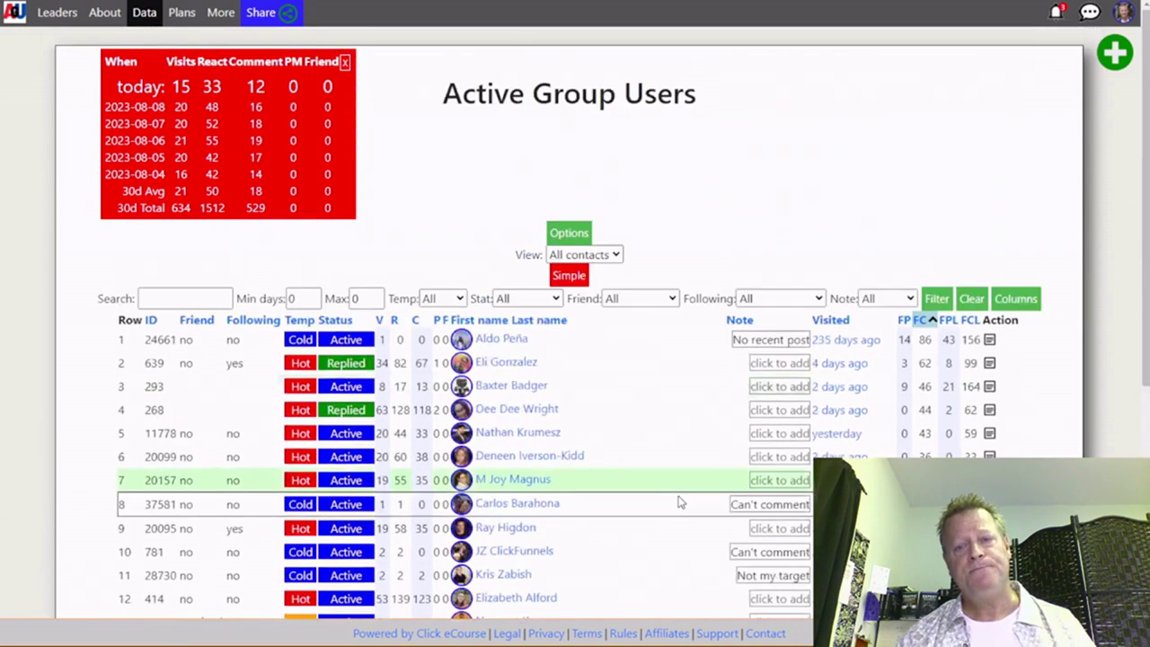
{"action": "scroll", "coordinate": [791, 346], "scroll_direction": "down", "scroll_amount": 2}
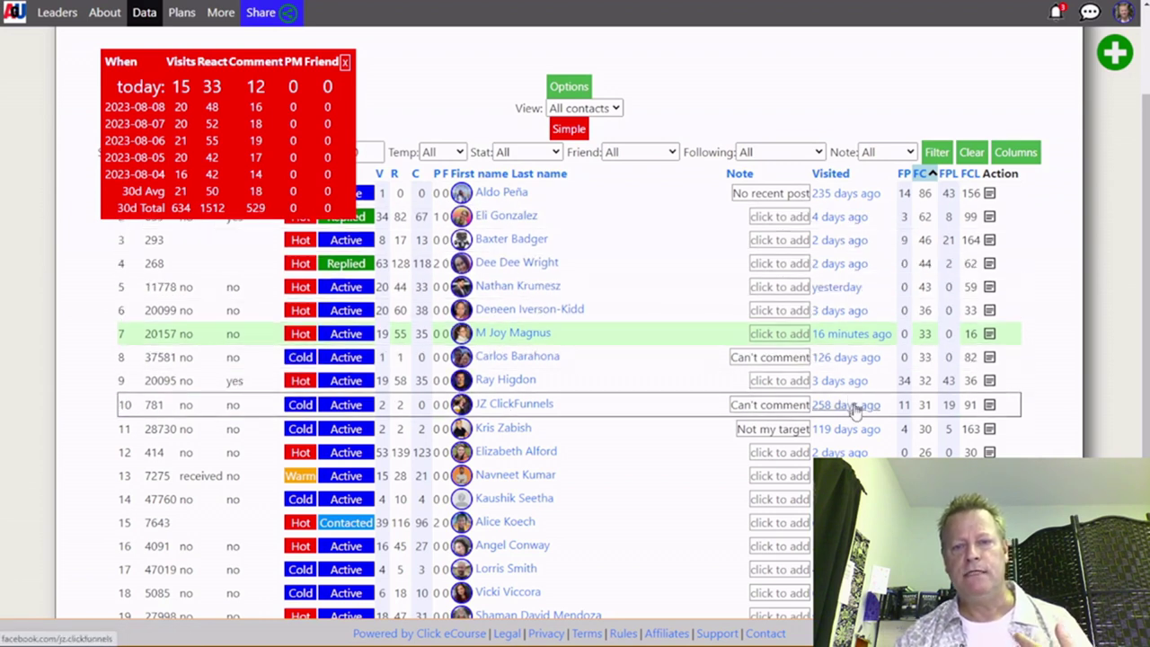
{"action": "scroll", "coordinate": [847, 404], "scroll_direction": "down", "scroll_amount": 2}
{"action": "scroll", "coordinate": [847, 329], "scroll_direction": "up", "scroll_amount": 4}
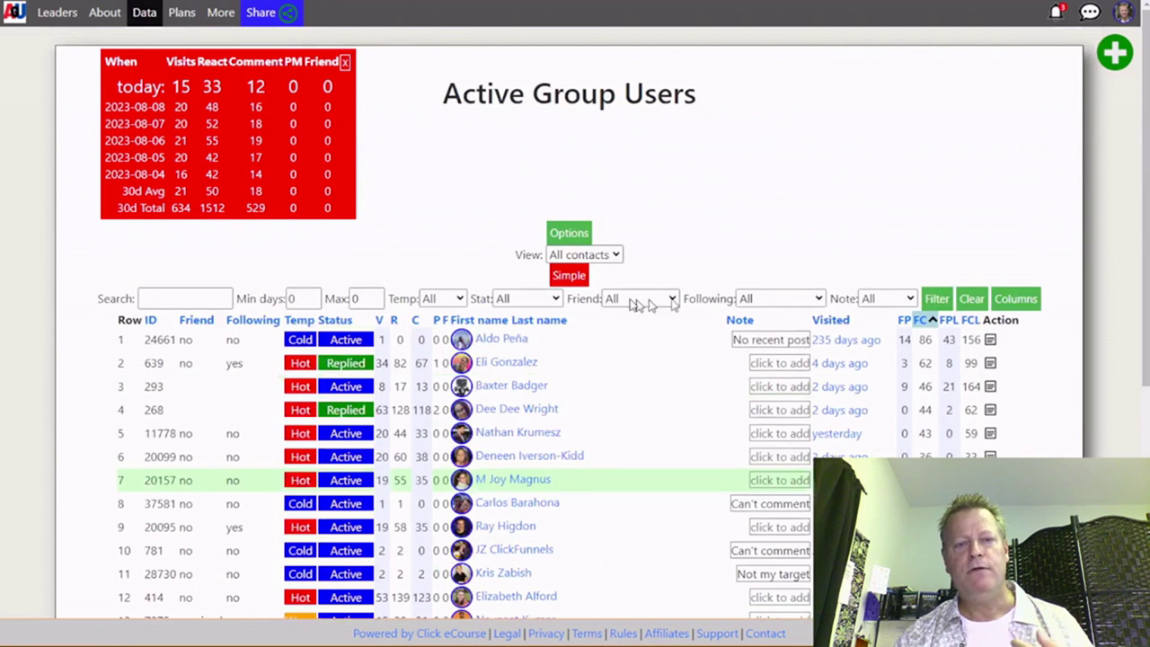
Step: Filter all contacts in the advanced view to those with a minimum of 6 days since the last visit and without a note
{"action": "left_click", "coordinate": [575, 278]}
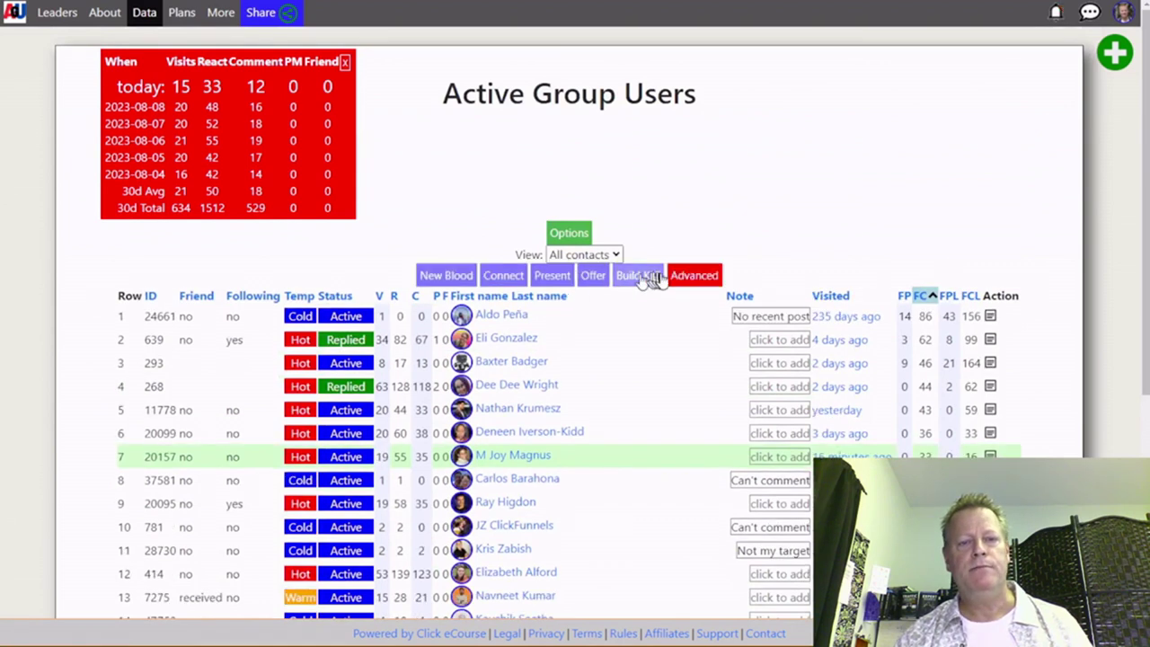
{"action": "left_click", "coordinate": [694, 276]}
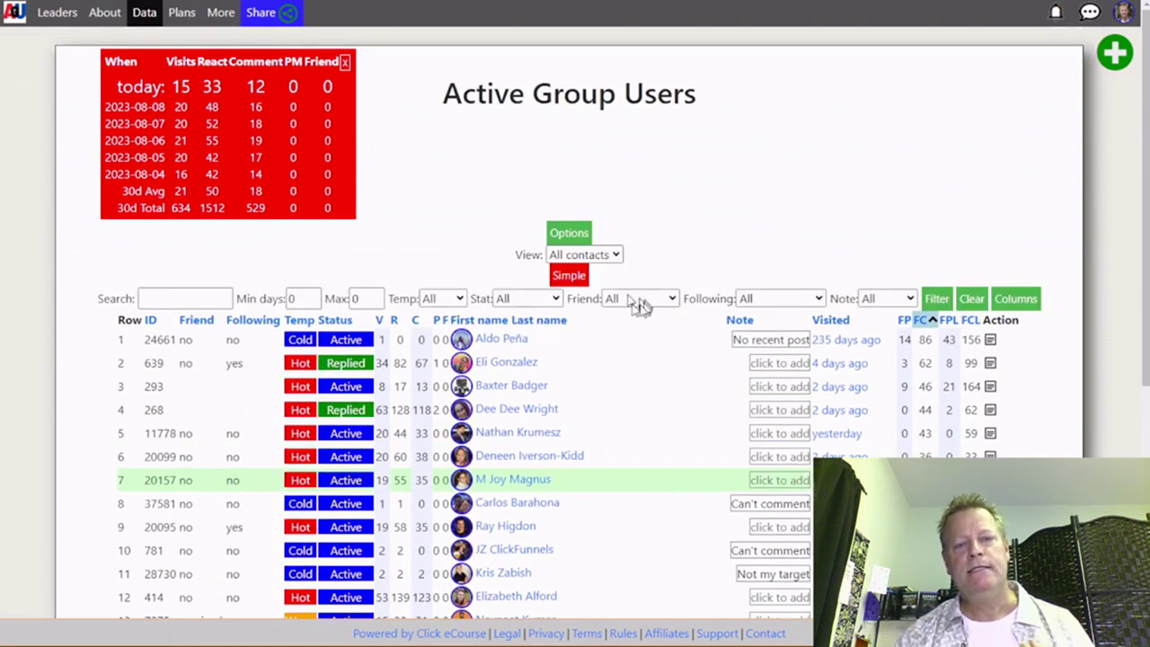
{"action": "left_click", "coordinate": [297, 299]}
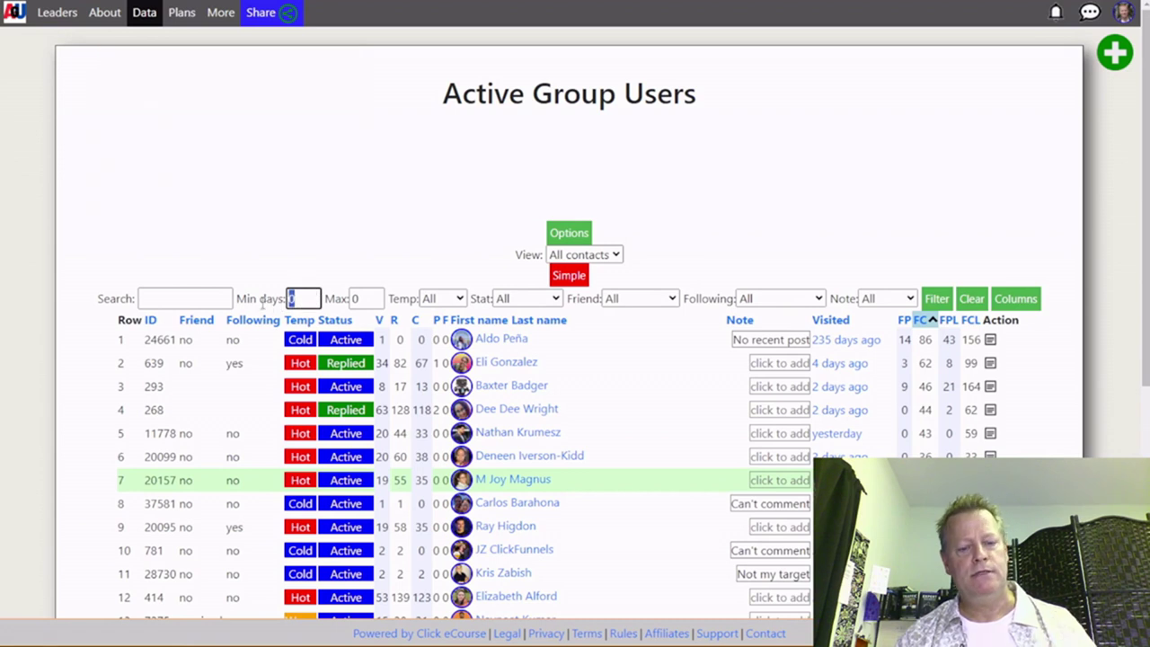
{"action": "type", "text": "6"}
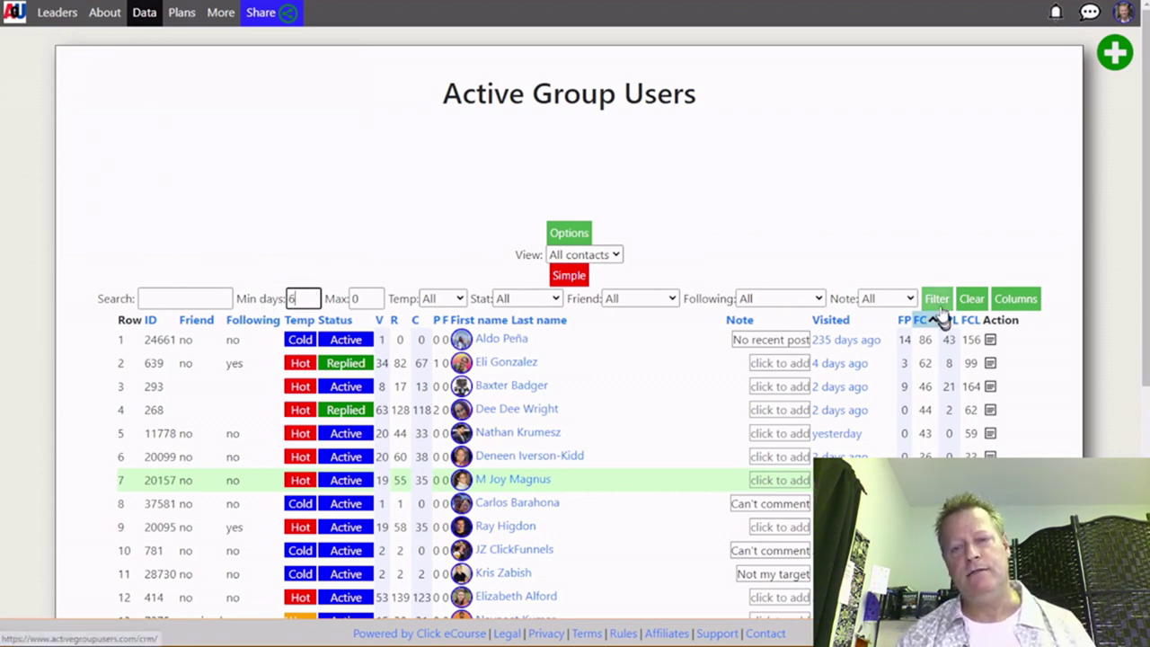
{"action": "left_click", "coordinate": [892, 303]}
{"action": "left_click", "coordinate": [890, 347]}
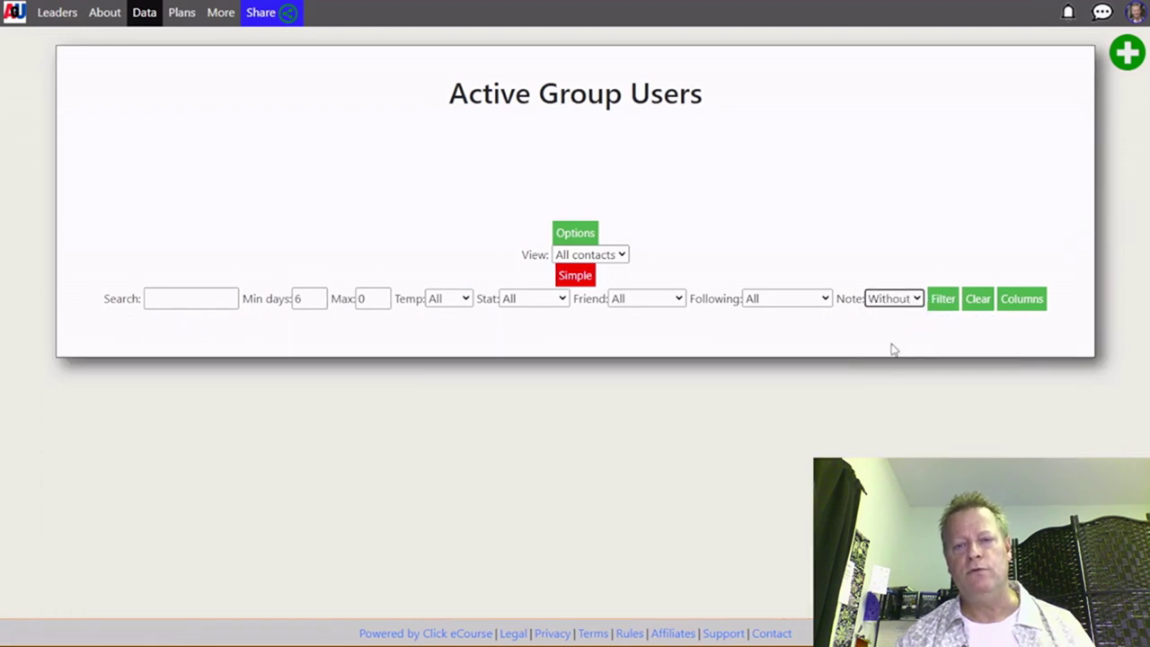
{"action": "left_click", "coordinate": [943, 300]}
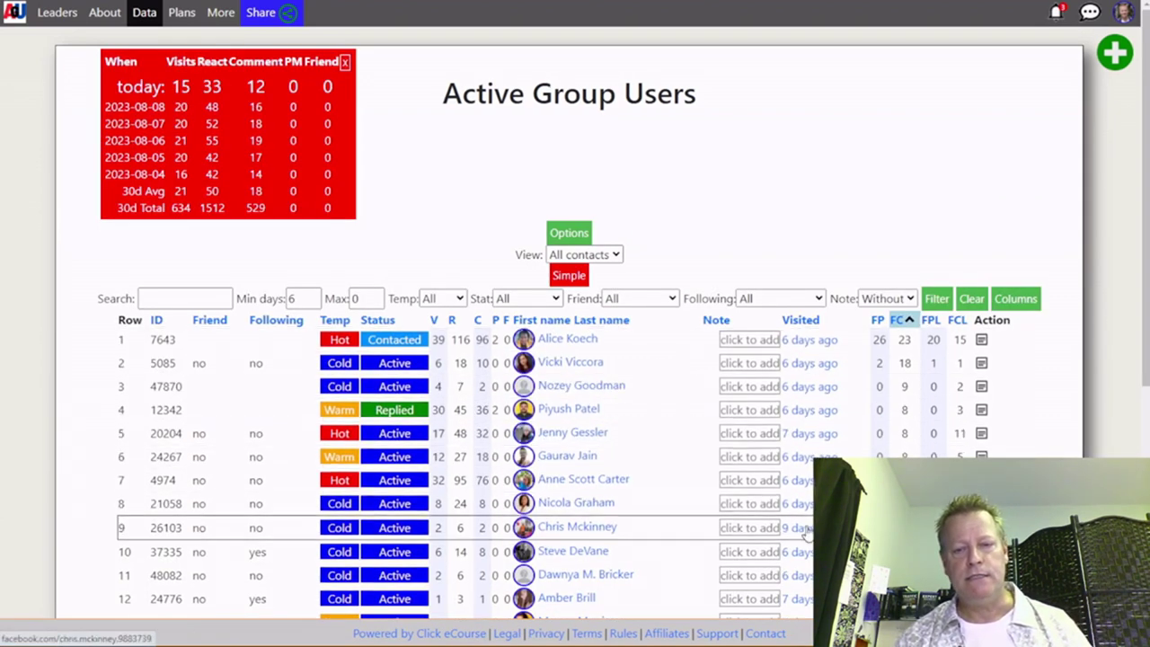
Step: Open the Facebook profile of the member in row 1 of the filtered list and find the recent video post about not comparing yourself
{"action": "scroll", "coordinate": [827, 404], "scroll_direction": "down", "scroll_amount": 5}
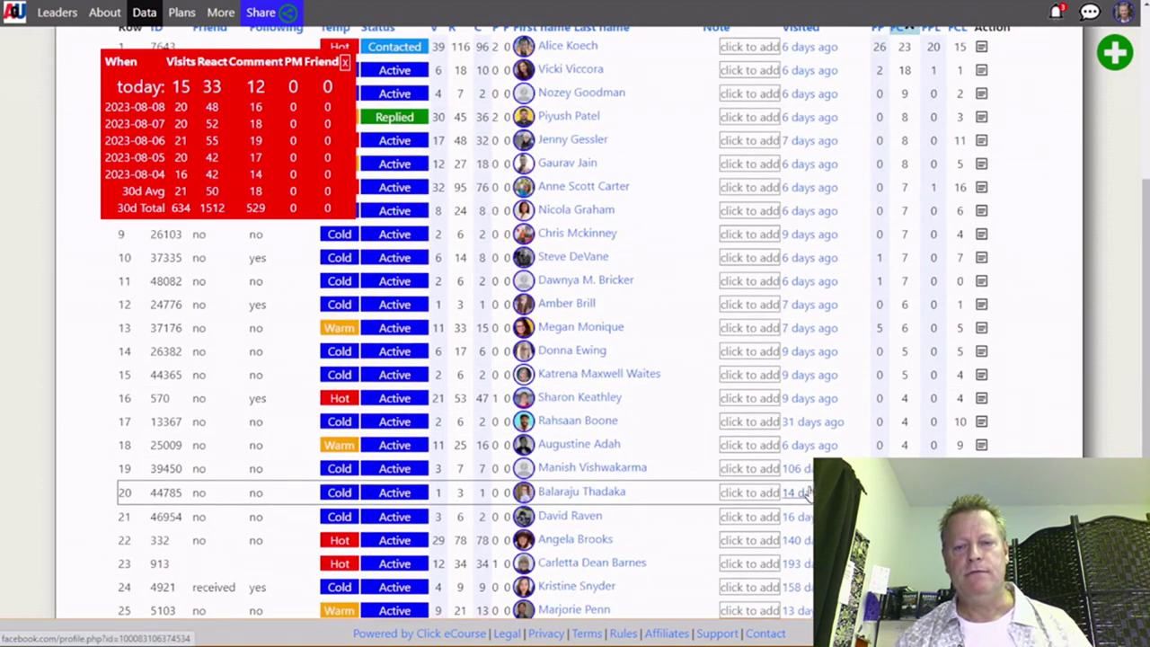
{"action": "scroll", "coordinate": [812, 358], "scroll_direction": "up", "scroll_amount": 5}
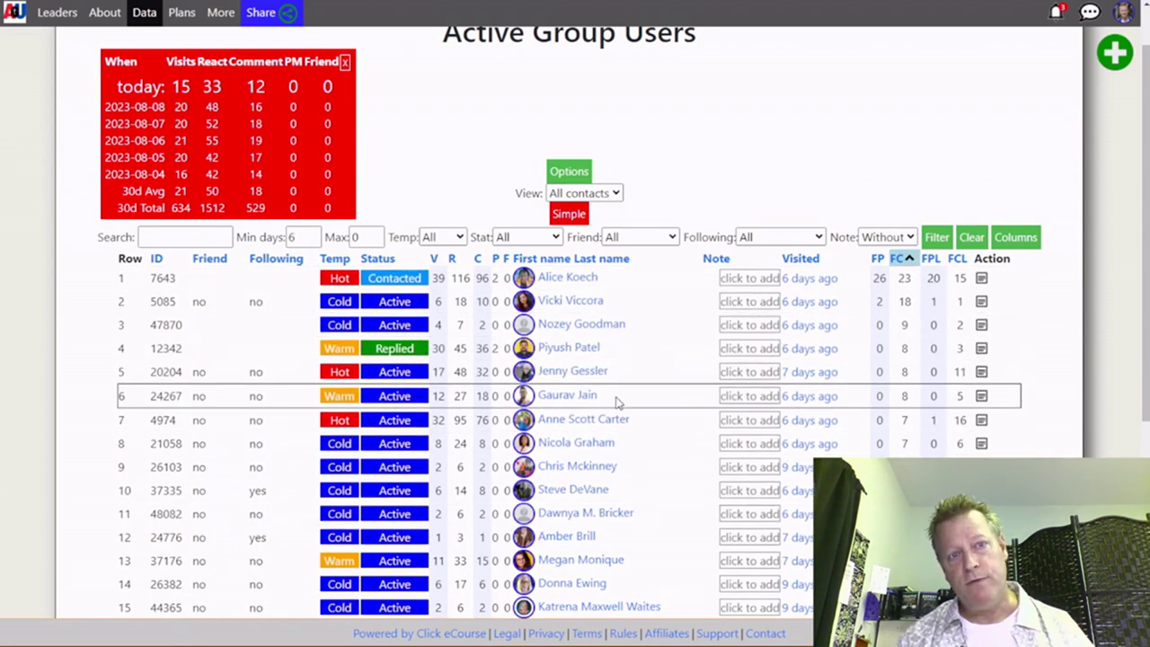
{"action": "left_click", "coordinate": [577, 278]}
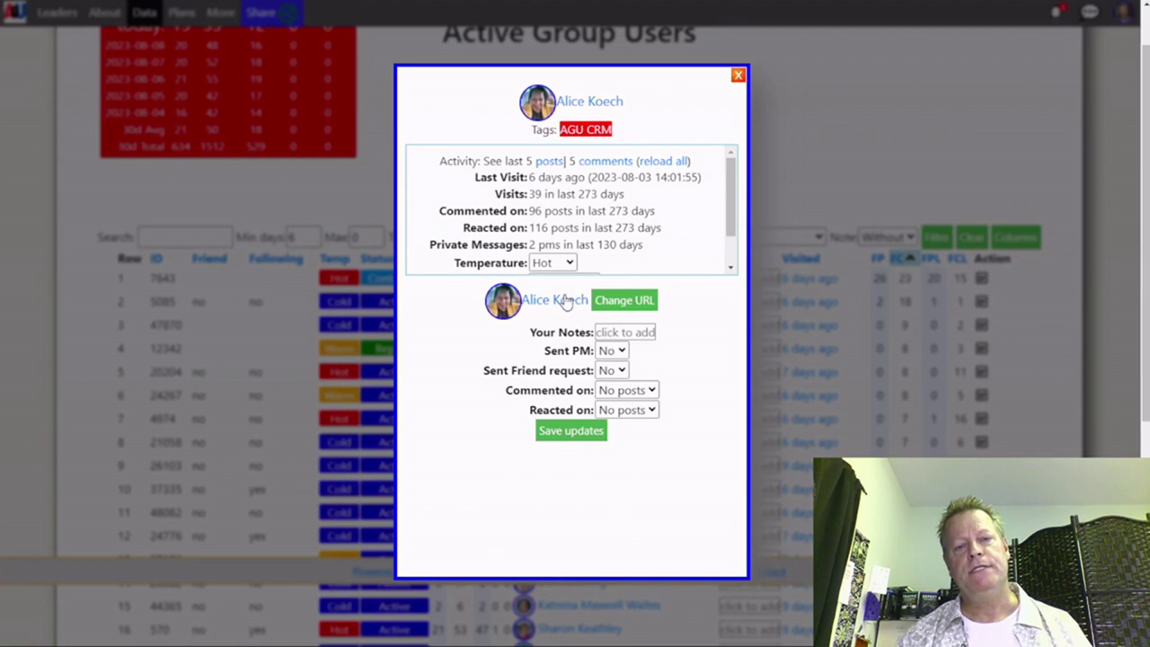
{"action": "left_click", "coordinate": [561, 303]}
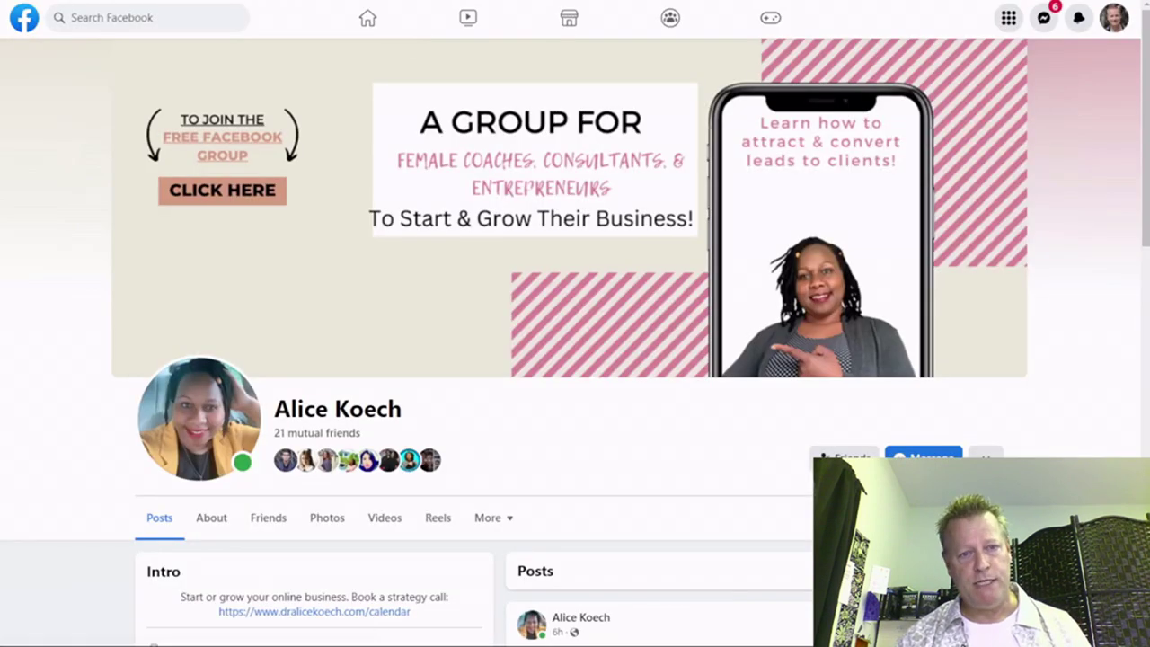
{"action": "scroll", "coordinate": [629, 434], "scroll_direction": "down", "scroll_amount": 5}
{"action": "scroll", "coordinate": [647, 421], "scroll_direction": "down", "scroll_amount": 10}
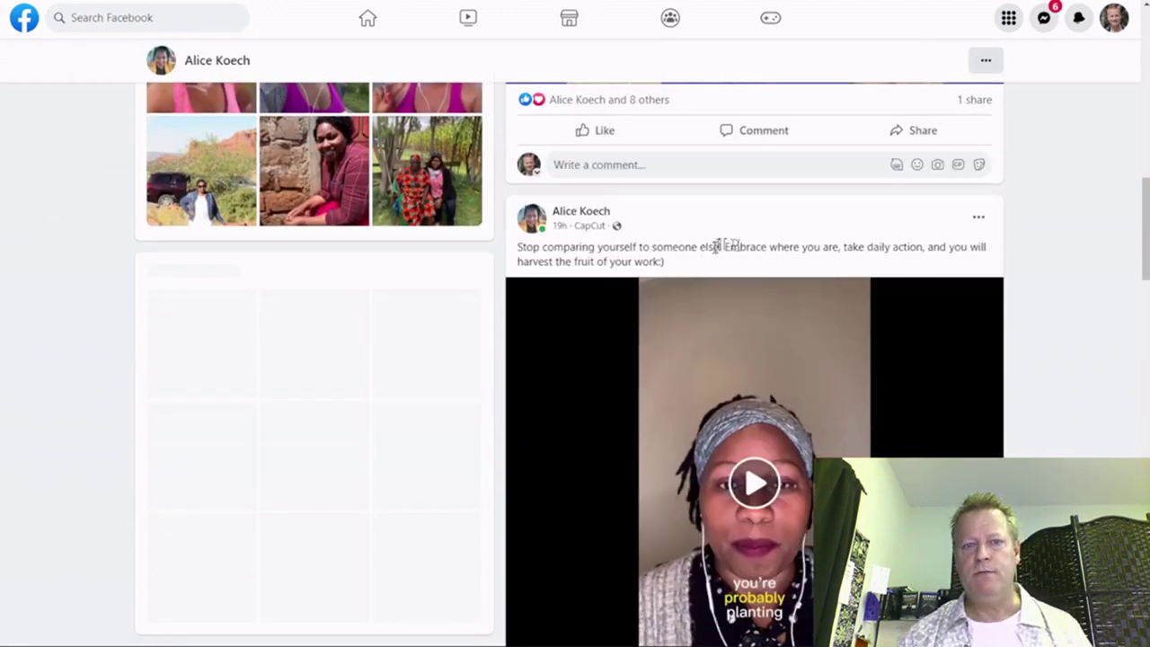
{"action": "scroll", "coordinate": [741, 255], "scroll_direction": "down", "scroll_amount": 5}
Step: React to the video post with Care and post the comment "Absolutely!" on it
{"action": "left_click", "coordinate": [589, 442]}
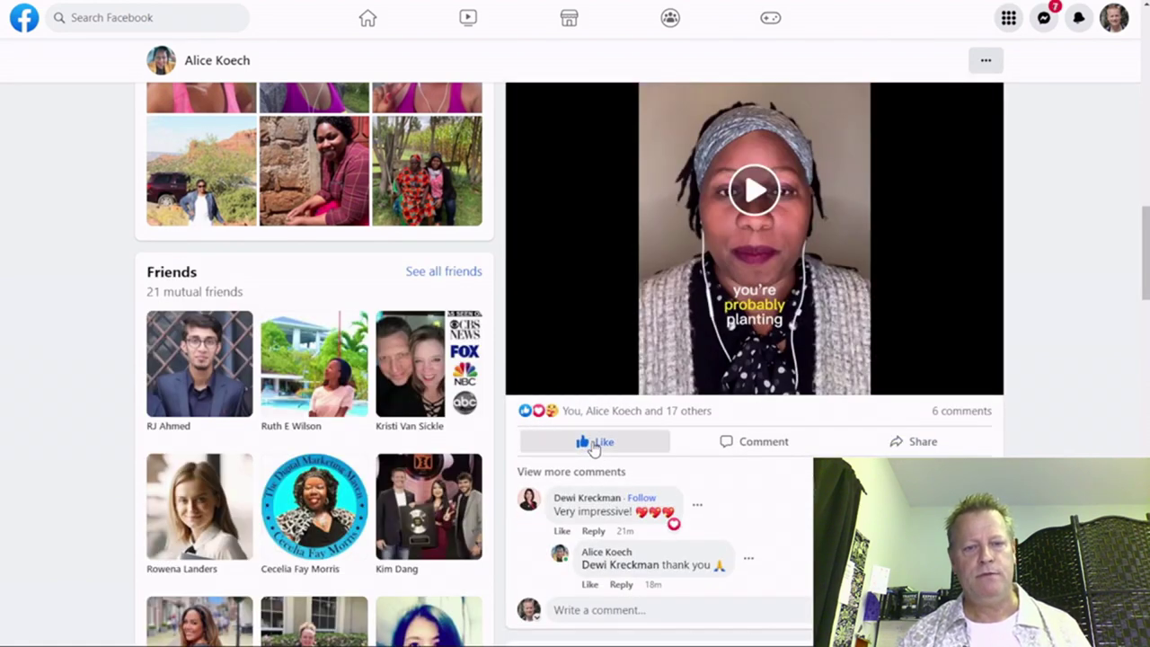
{"action": "left_click", "coordinate": [595, 443]}
{"action": "mouse_move", "coordinate": [608, 454]}
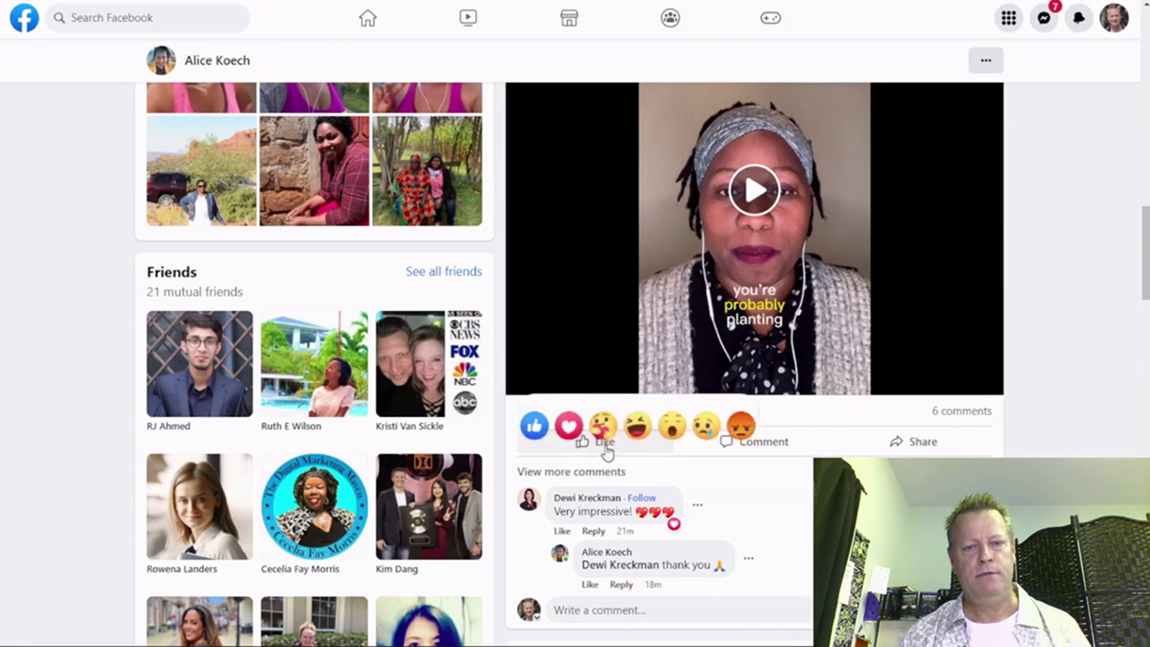
{"action": "left_click", "coordinate": [602, 424]}
{"action": "left_click", "coordinate": [594, 607]}
{"action": "type", "text": "Absolutely!"}
{"action": "key", "text": "Return"}
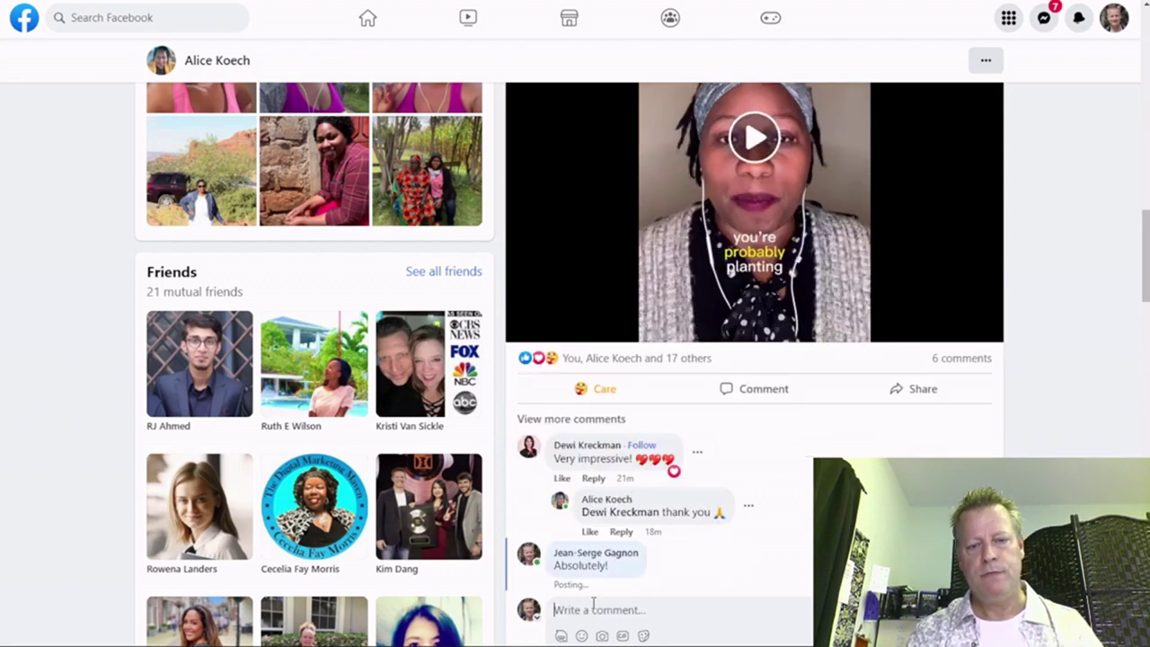
Step: React to the next two older posts below the video, including the one about day 1 of 90 days of home exercise
{"action": "scroll", "coordinate": [582, 572], "scroll_direction": "down", "scroll_amount": 9}
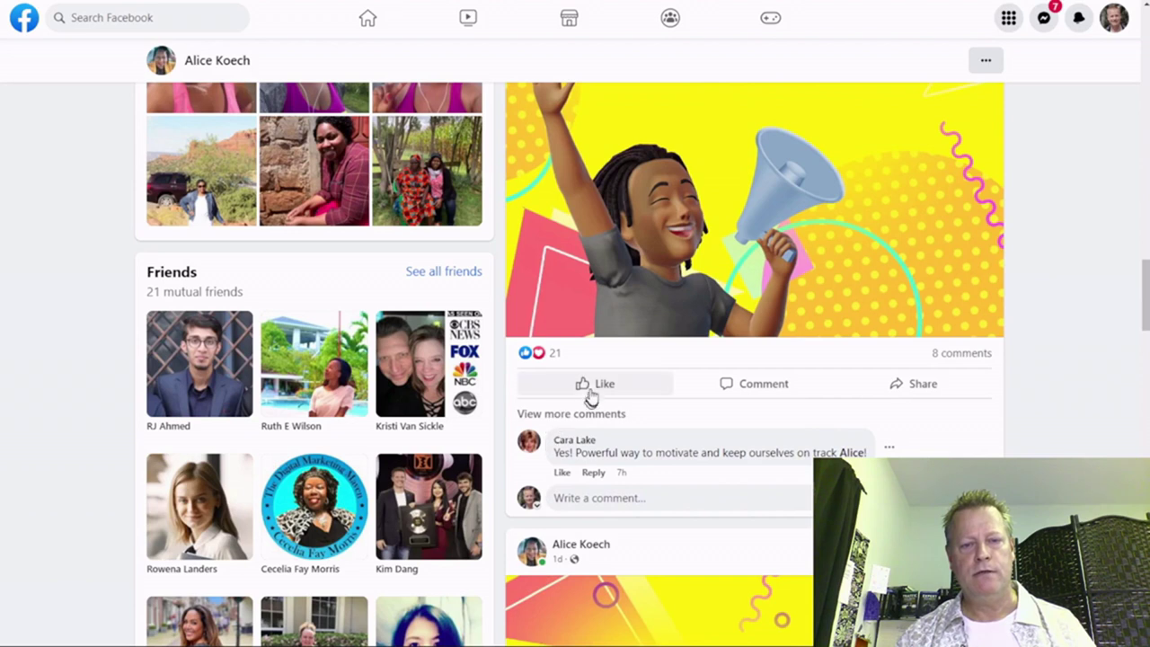
{"action": "left_click", "coordinate": [570, 352]}
{"action": "scroll", "coordinate": [640, 444], "scroll_direction": "down", "scroll_amount": 6}
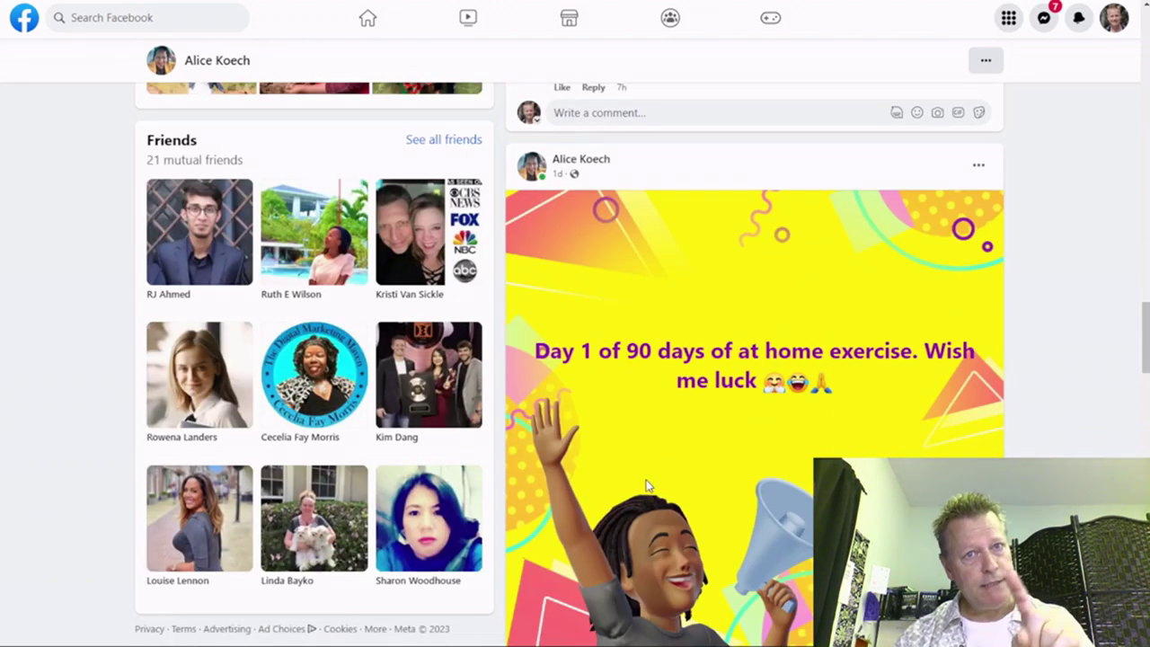
{"action": "scroll", "coordinate": [646, 480], "scroll_direction": "down", "scroll_amount": 3}
{"action": "mouse_move", "coordinate": [601, 447]}
{"action": "scroll", "coordinate": [570, 418], "scroll_direction": "up", "scroll_amount": 3}
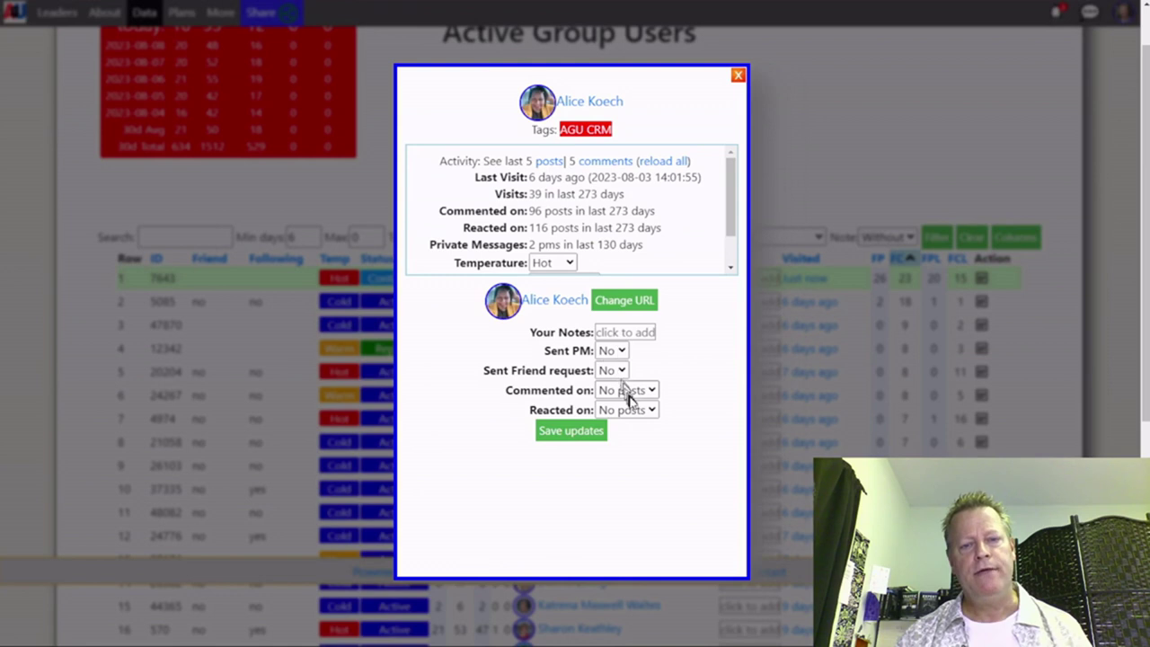
Step: Save the row 1 member's visit in Active Group Users with 1 post commented on and 3 posts reacted on
{"action": "left_click", "coordinate": [629, 391]}
{"action": "left_click", "coordinate": [617, 424]}
{"action": "left_click", "coordinate": [636, 413]}
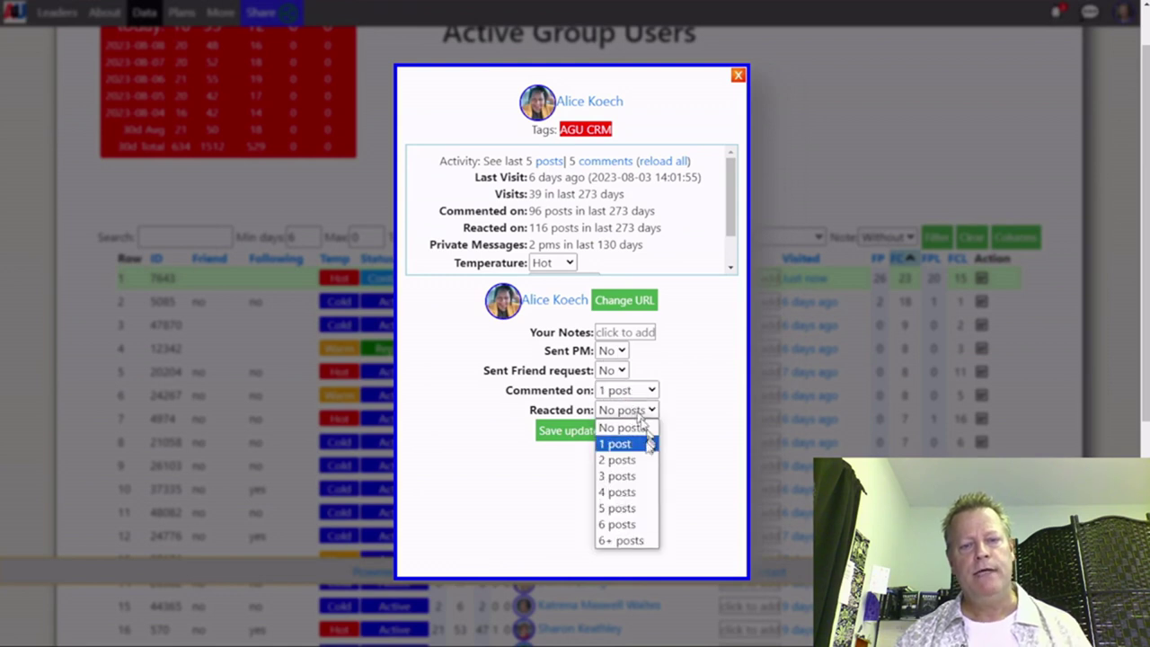
{"action": "left_click", "coordinate": [629, 474]}
{"action": "left_click", "coordinate": [590, 436]}
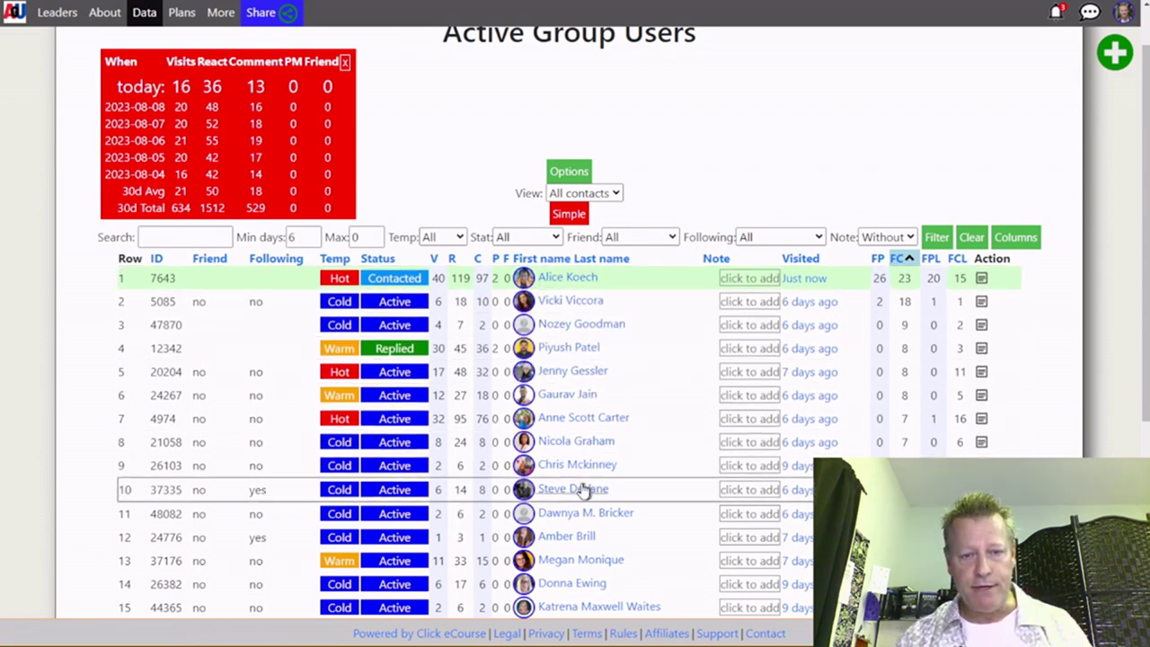
Step: Look through the filtered contacts and examine the visit, comment, reaction and private message history of the member in row 4
{"action": "scroll", "coordinate": [600, 457], "scroll_direction": "down", "scroll_amount": 1}
{"action": "scroll", "coordinate": [600, 457], "scroll_direction": "down", "scroll_amount": 3}
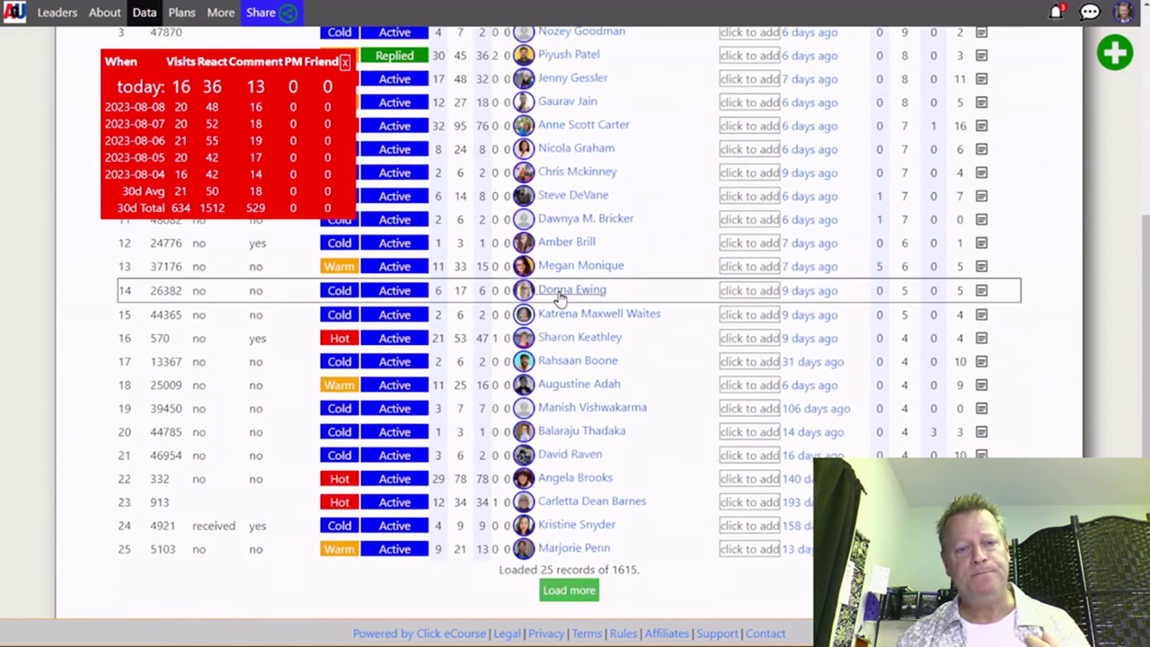
{"action": "scroll", "coordinate": [584, 324], "scroll_direction": "up", "scroll_amount": 4}
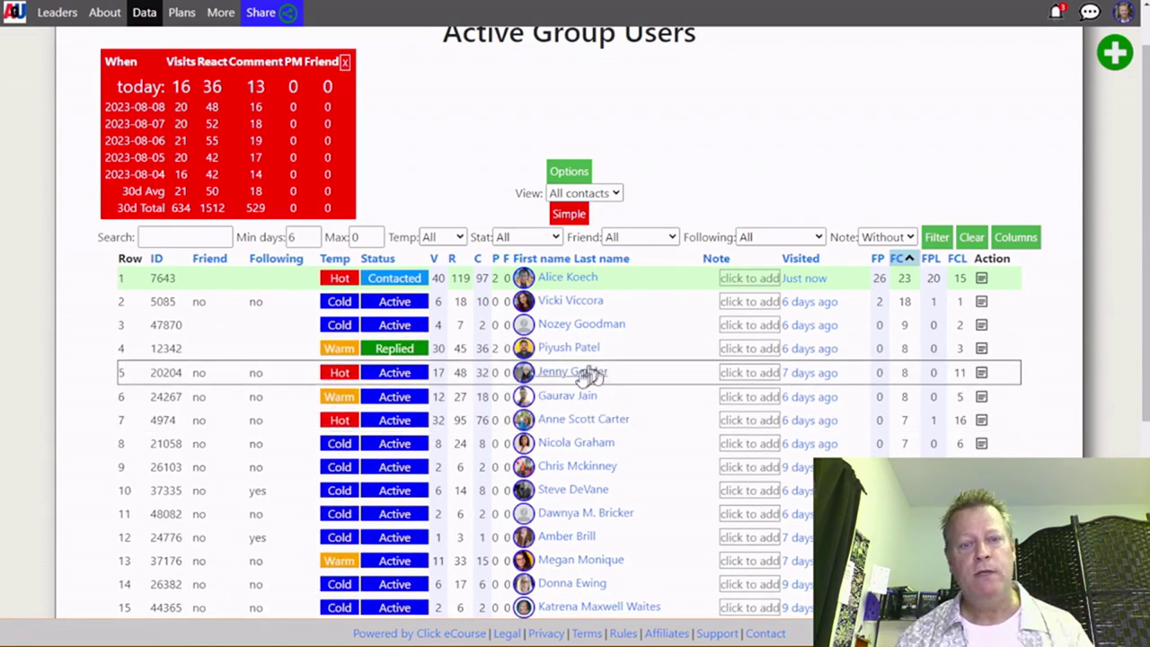
{"action": "scroll", "coordinate": [580, 360], "scroll_direction": "down", "scroll_amount": 2}
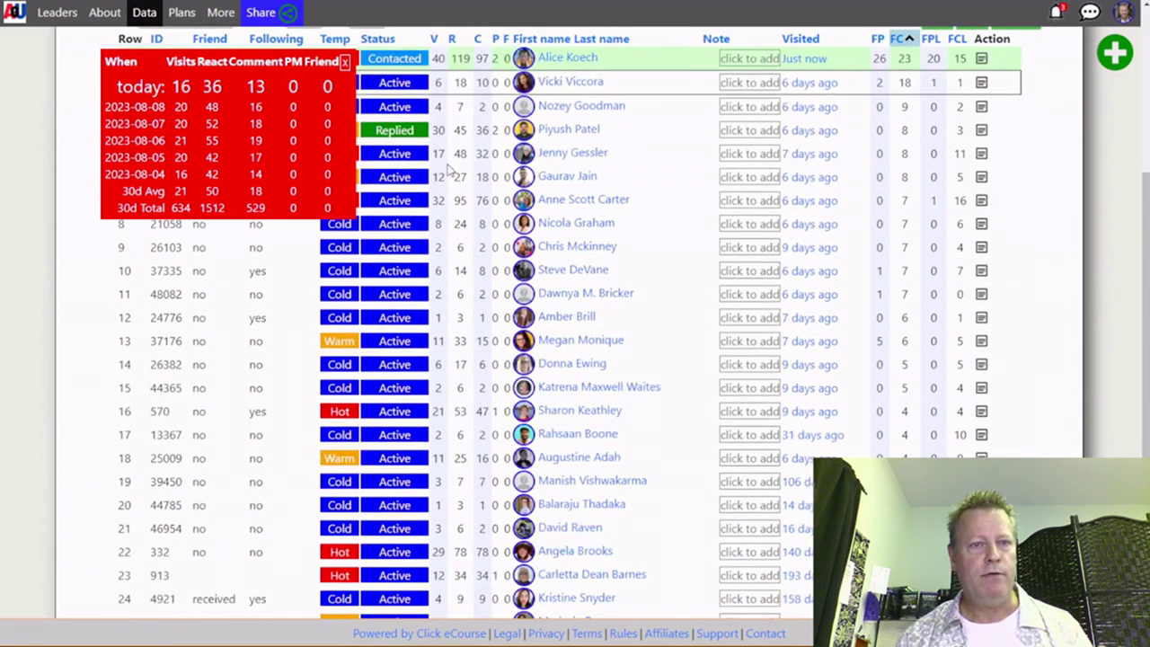
{"action": "scroll", "coordinate": [489, 292], "scroll_direction": "up", "scroll_amount": 2}
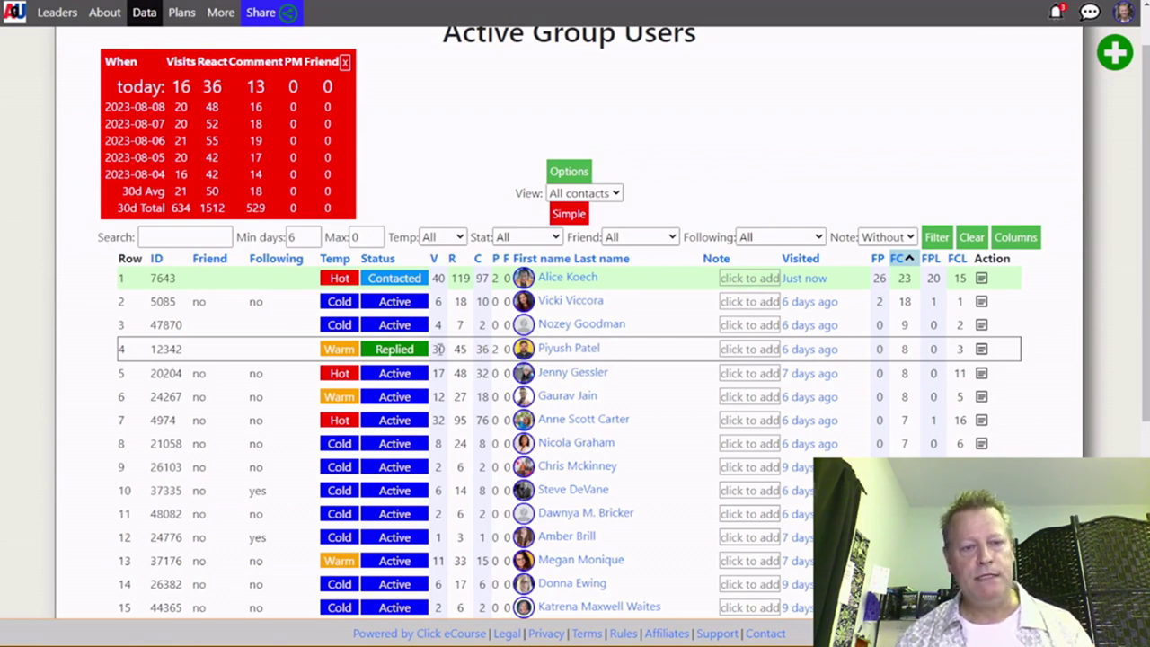
{"action": "left_click", "coordinate": [566, 350]}
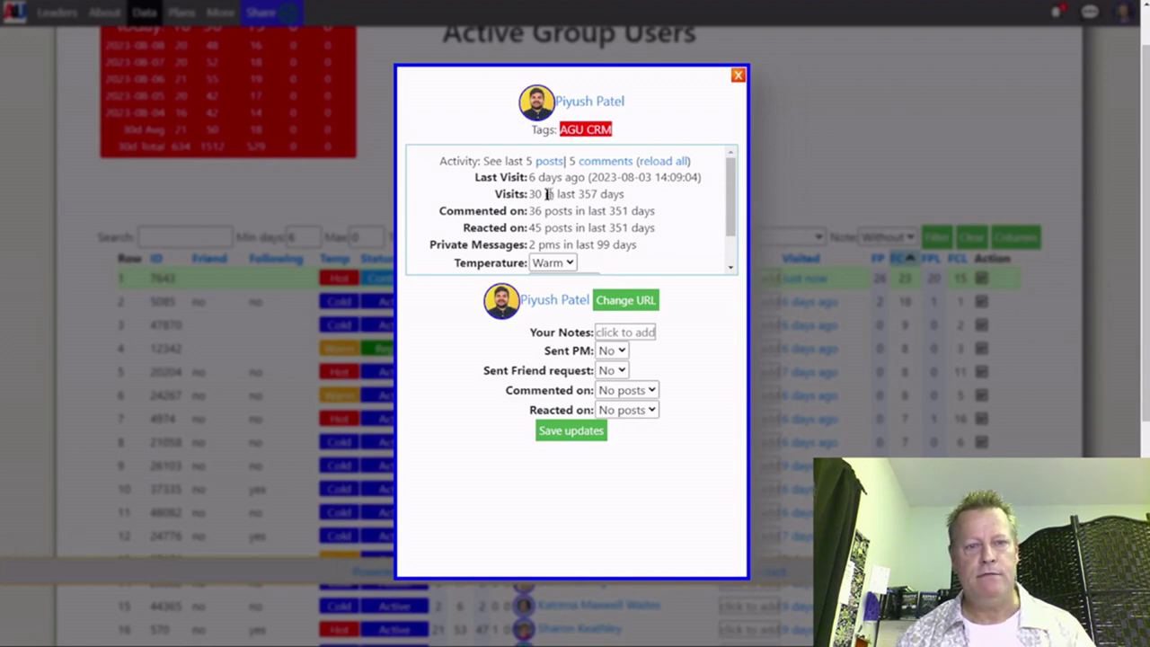
{"action": "mouse_move", "coordinate": [550, 193]}
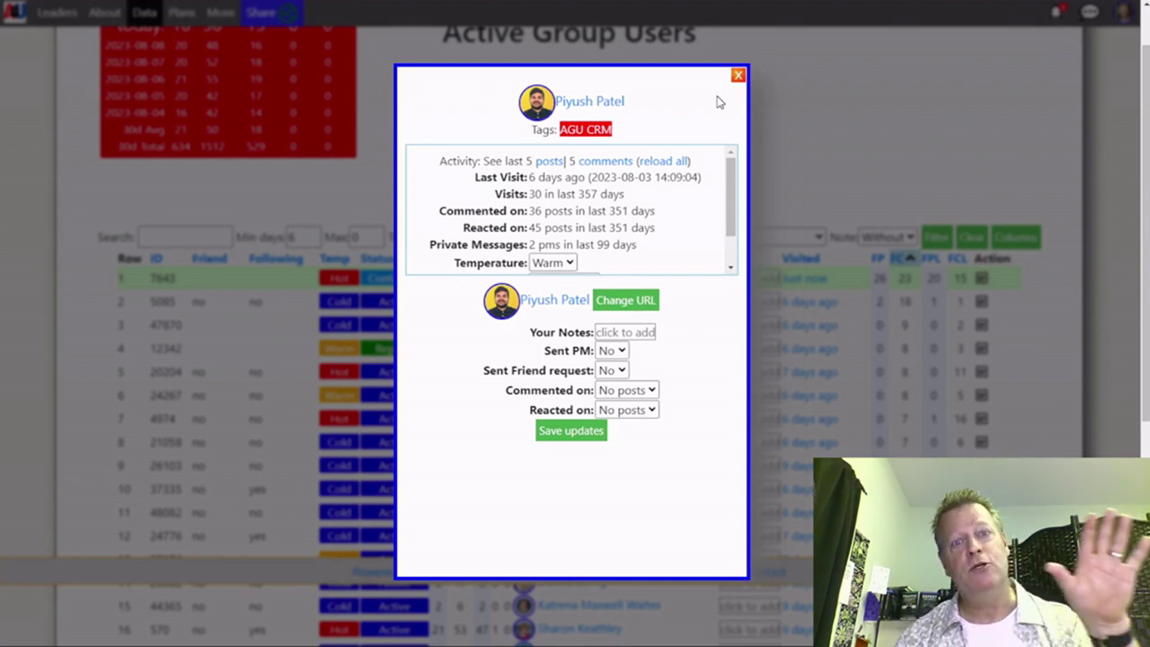
{"action": "left_click", "coordinate": [737, 77]}
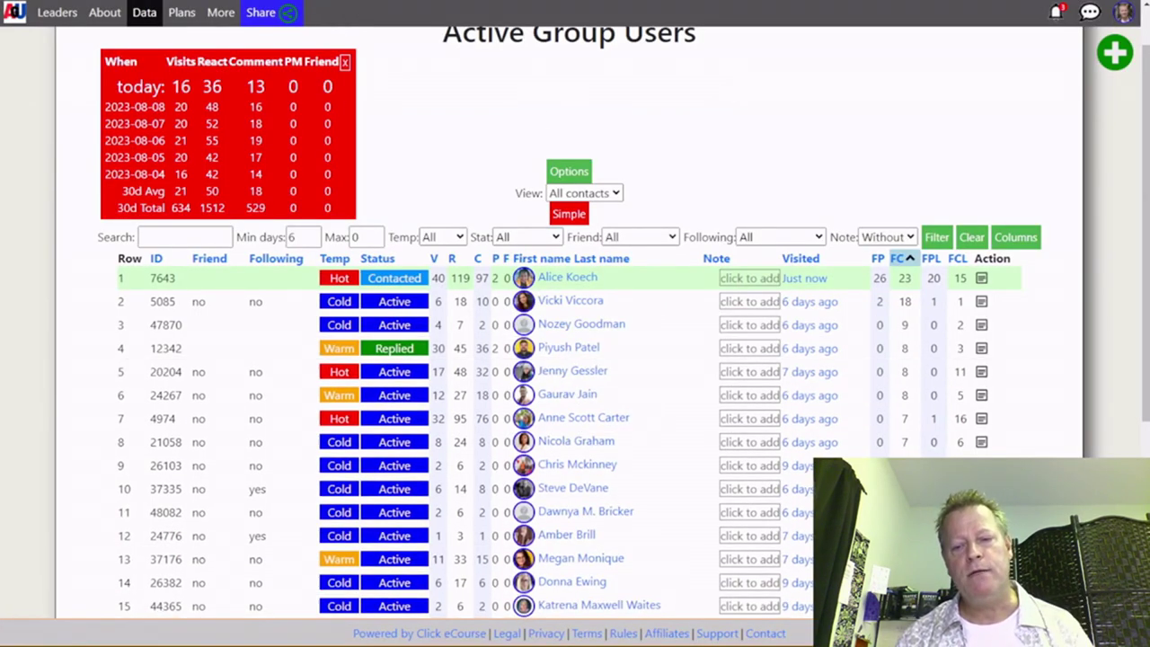
Step: Switch to the Notepad notes to review the perfect prospect section and highlight AGU in the title, then return to the contact list
{"action": "key", "text": "alt+Tab"}
{"action": "left_click", "coordinate": [232, 368]}
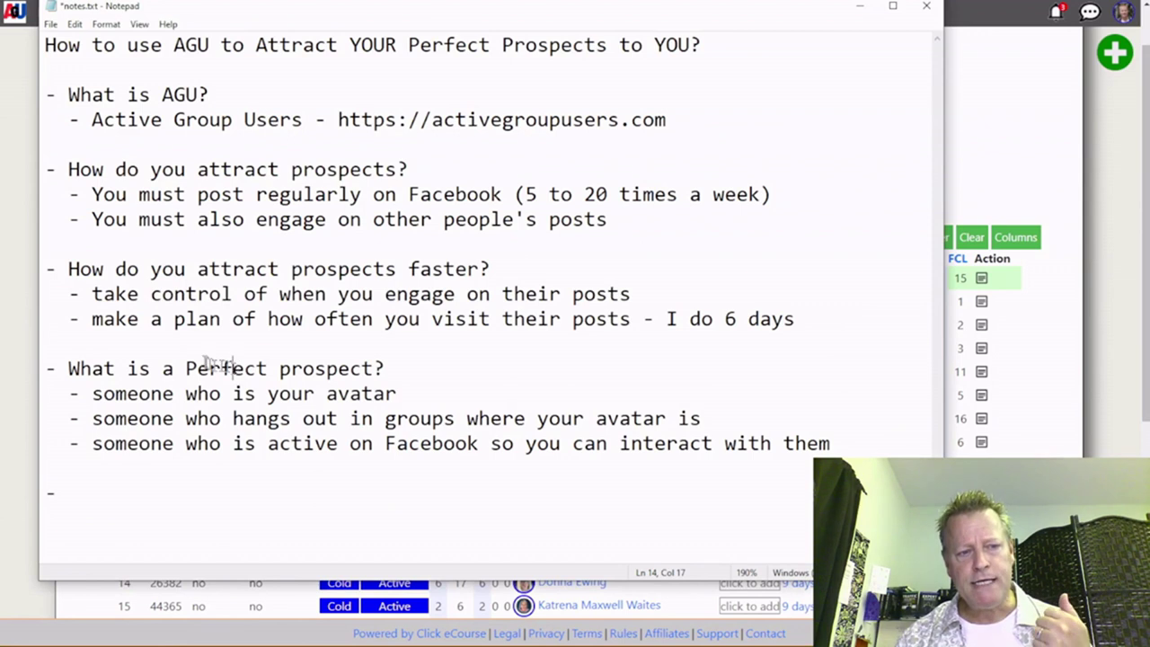
{"action": "left_click_drag", "start_coordinate": [198, 369], "coordinate": [392, 392]}
{"action": "left_click", "coordinate": [376, 368]}
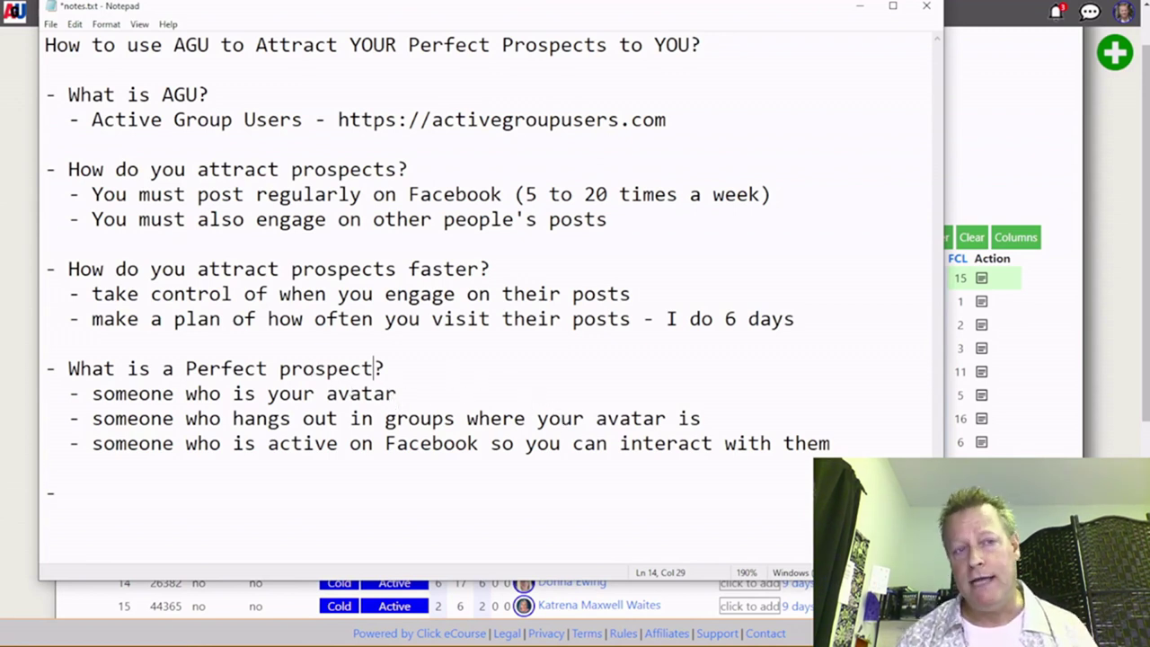
{"action": "double_click", "coordinate": [189, 45]}
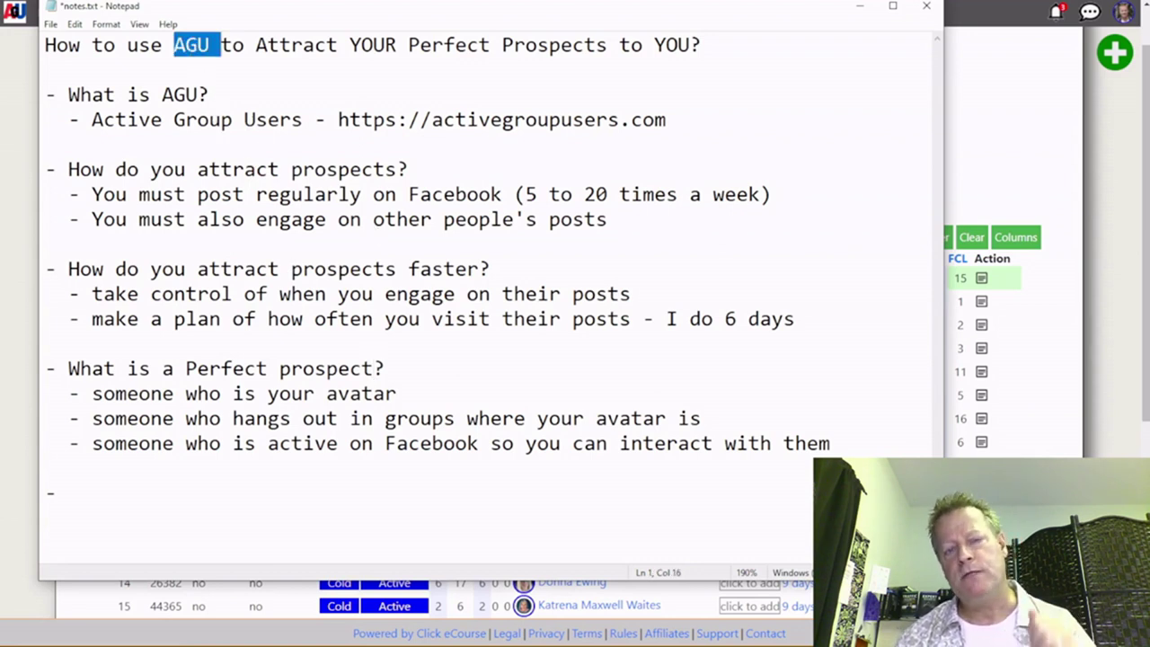
{"action": "left_click", "coordinate": [960, 176]}
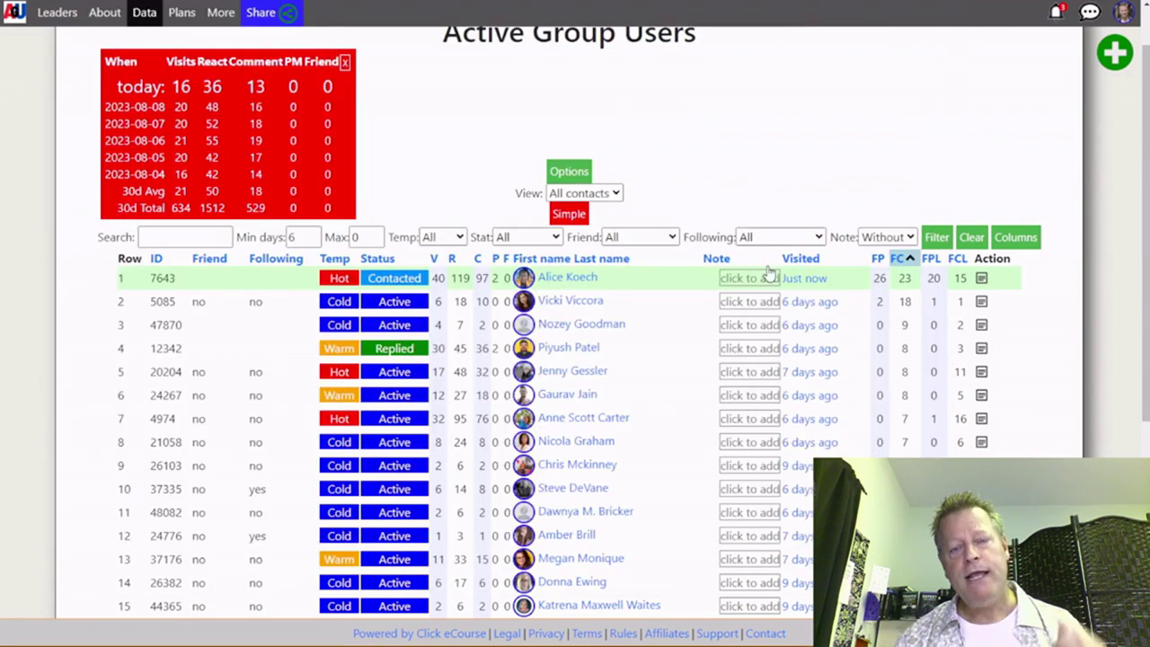